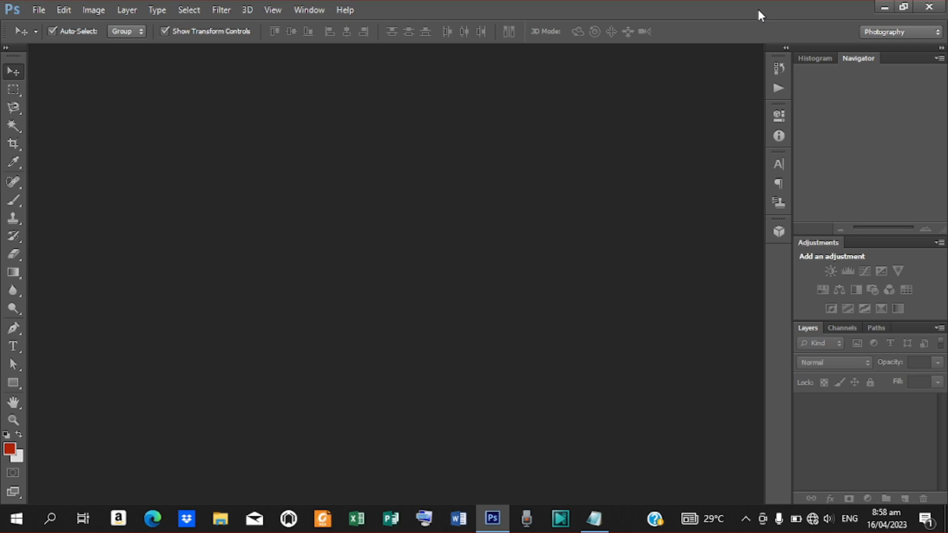
Create a new 10 × 5 inch RGB document with a white background and a resolution of 200 pixels/inch
key(ctrl+n)
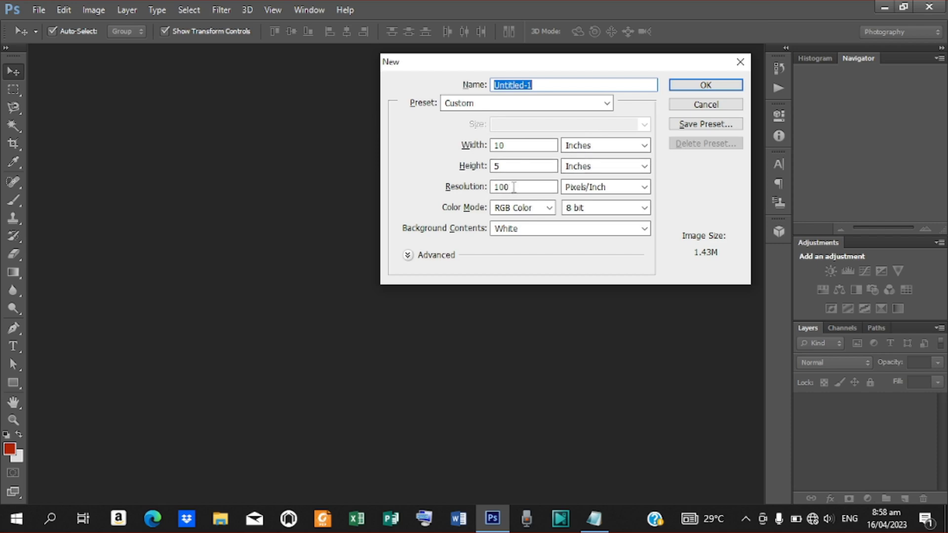
drag(514, 188, 493, 187)
text(2)
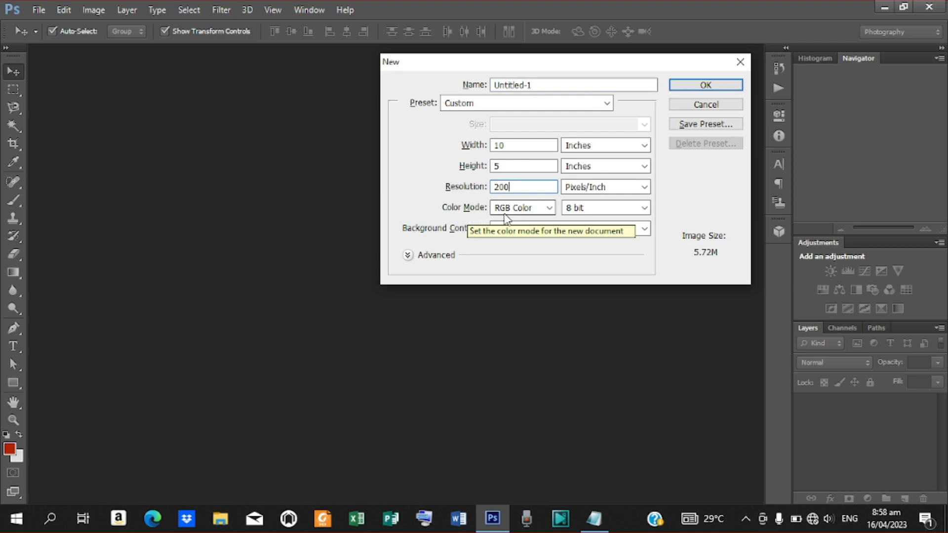
click(705, 87)
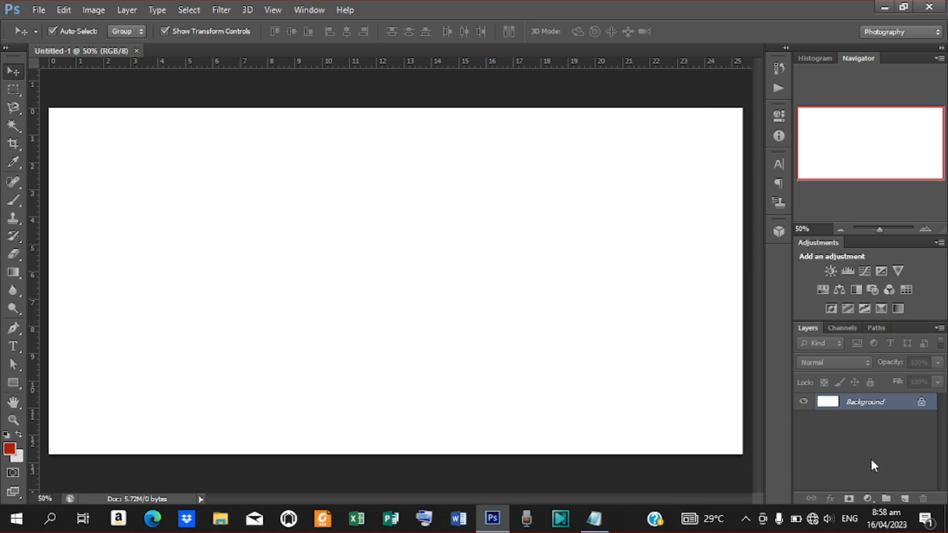
Add a Solid Color fill layer in cc6e2d, copying the background hex code from the Notepad text file
click(868, 499)
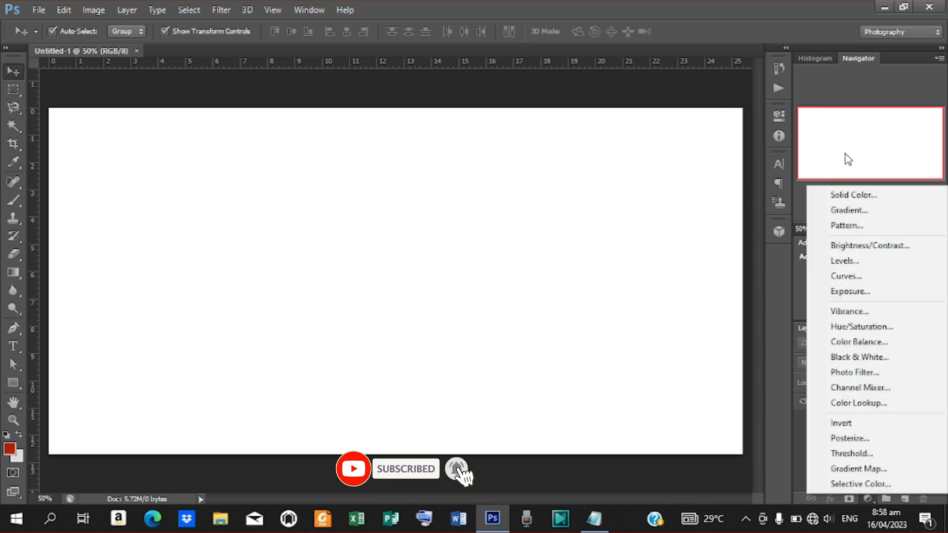
click(842, 196)
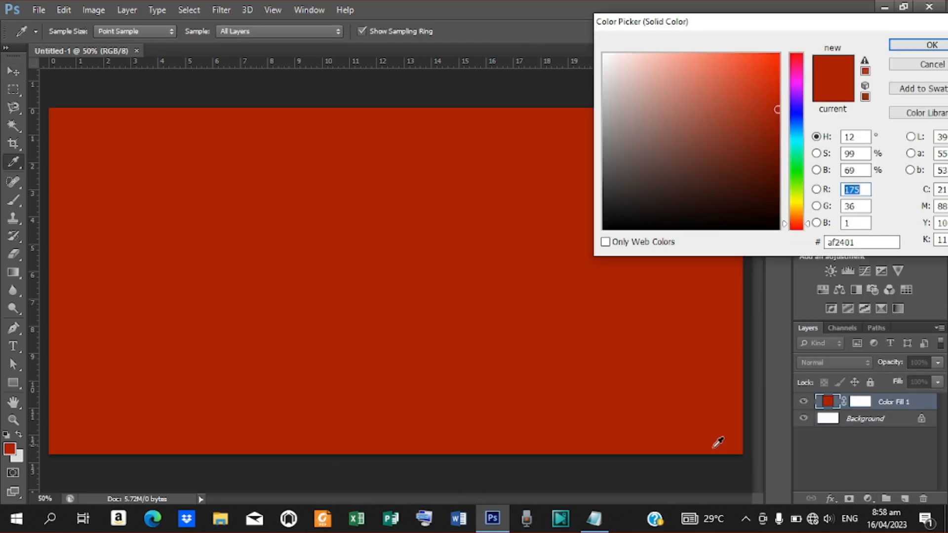
click(594, 519)
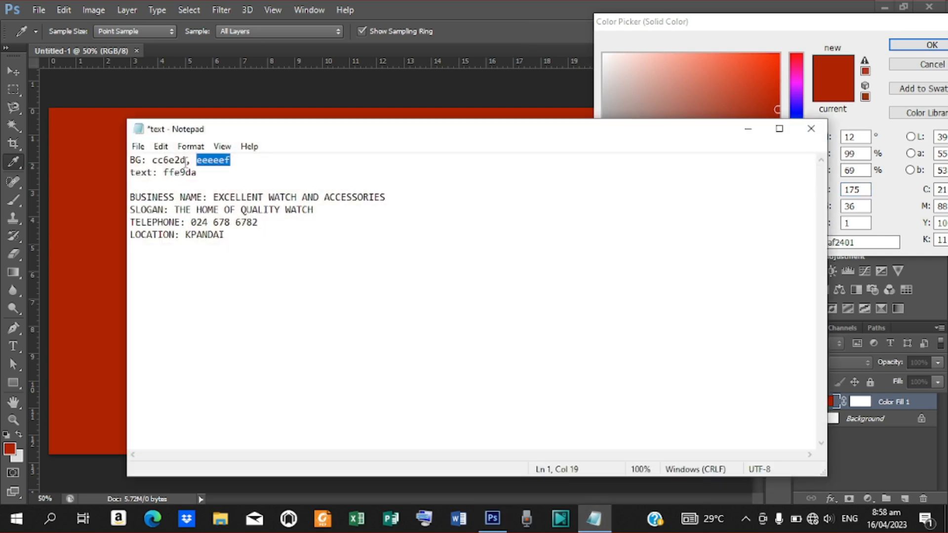
drag(186, 160, 164, 161)
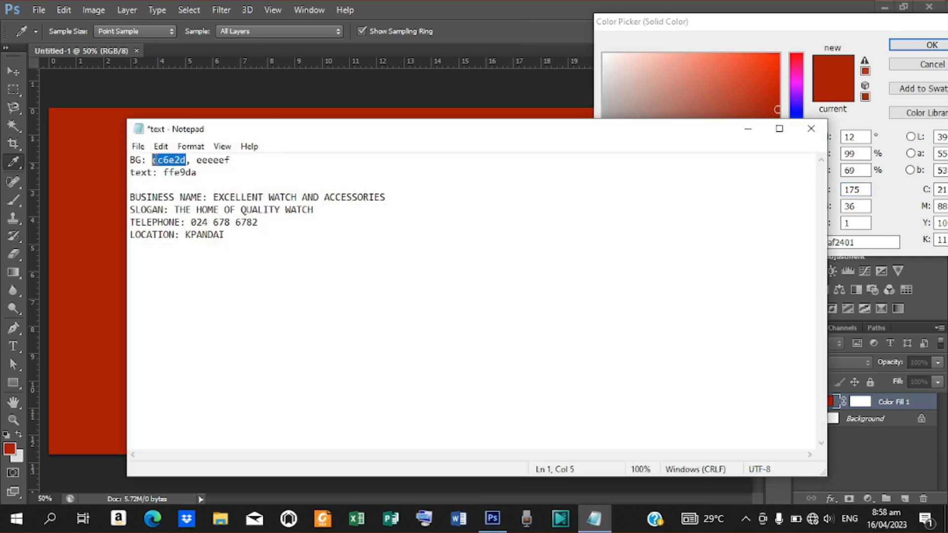
right_click(153, 160)
click(200, 203)
click(746, 130)
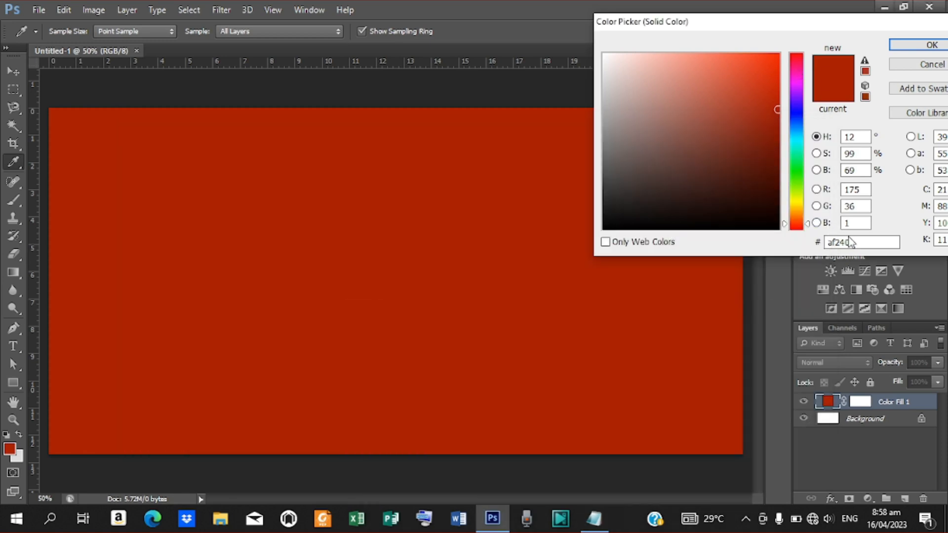
drag(857, 242, 779, 246)
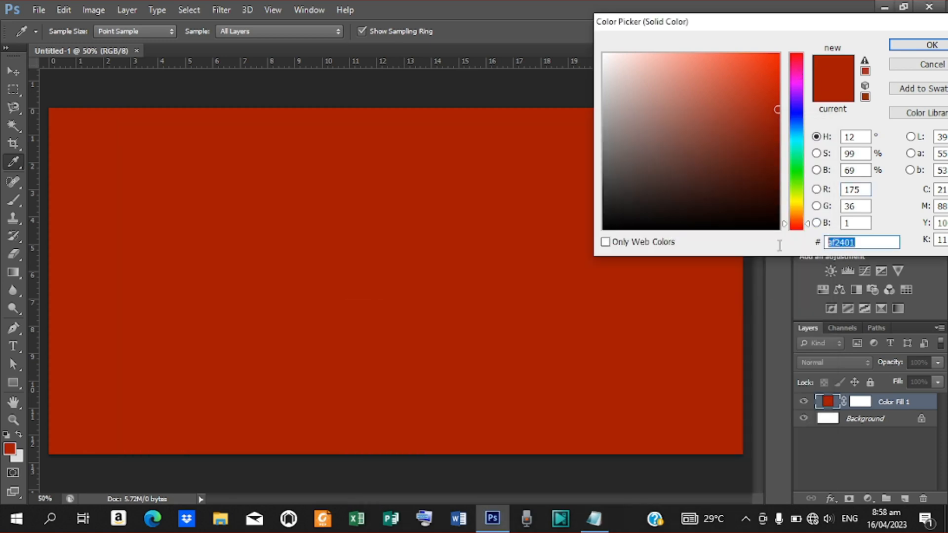
right_click(847, 242)
click(804, 303)
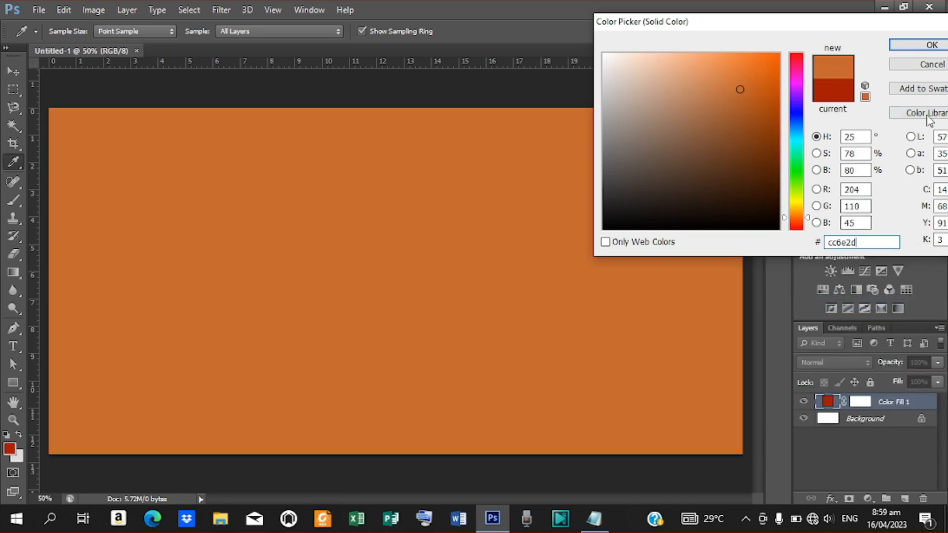
click(919, 45)
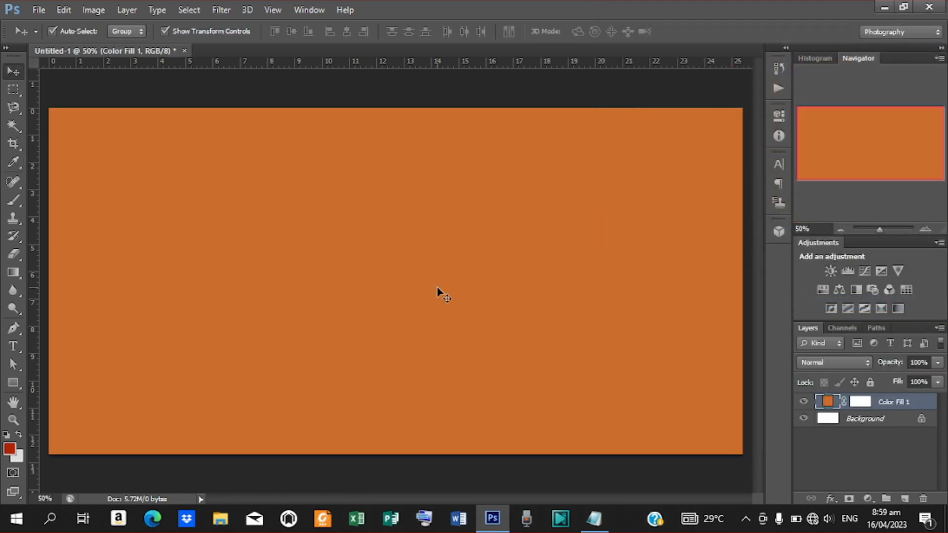
Draw a rectangle about 2046 × 194 px across the canvas's lower edge and give it a light pink ffd1c5 Color Overlay
click(15, 384)
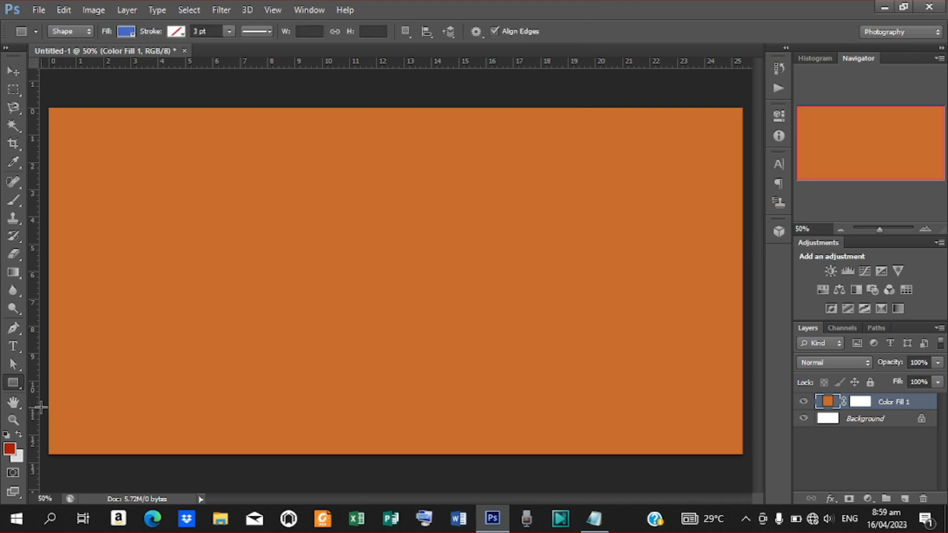
drag(40, 407, 750, 475)
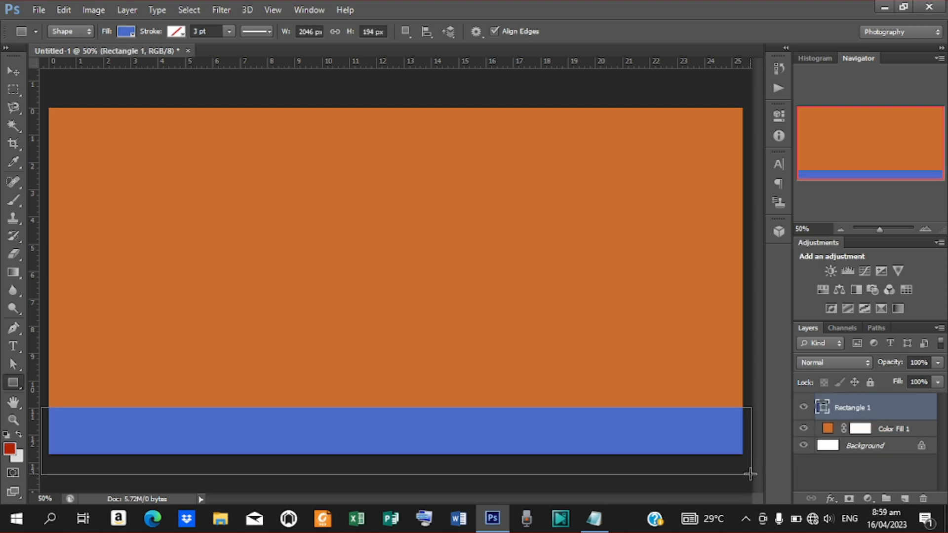
right_click(837, 408)
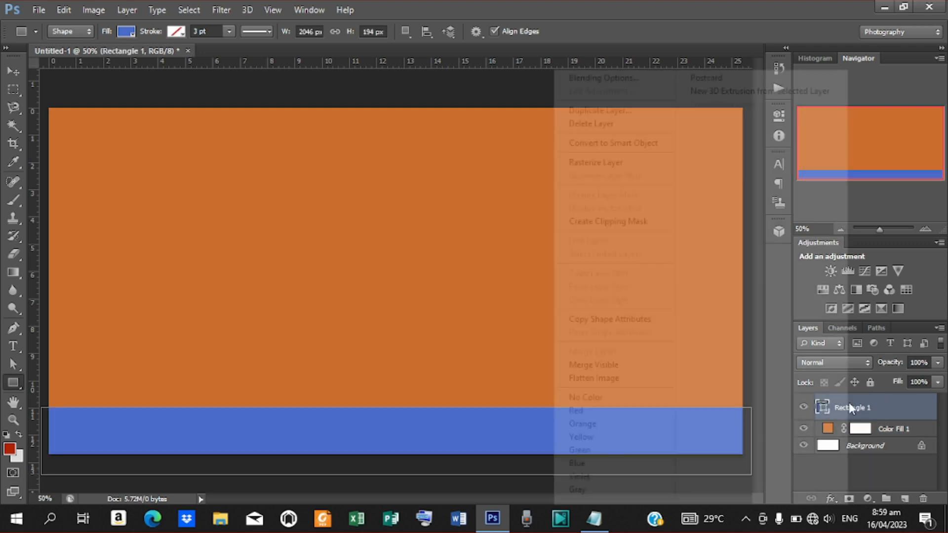
click(587, 78)
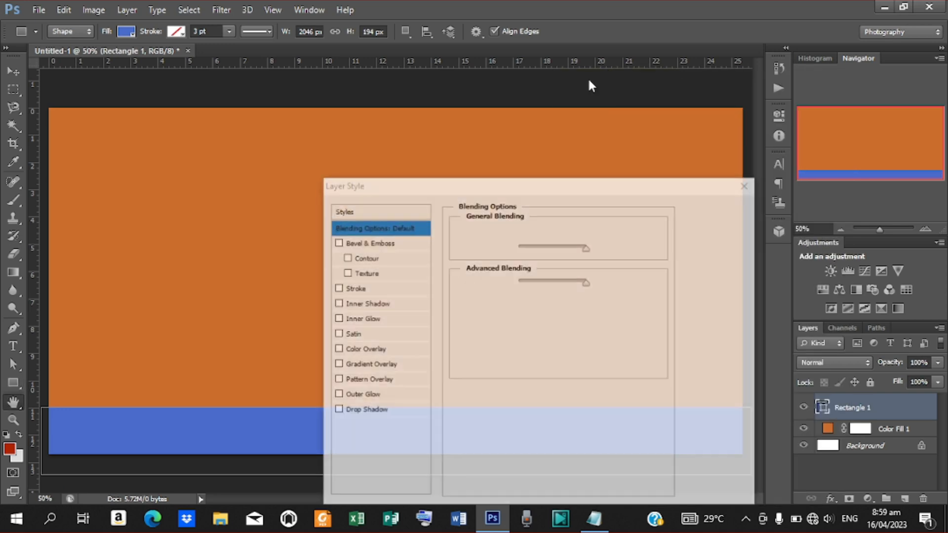
click(360, 350)
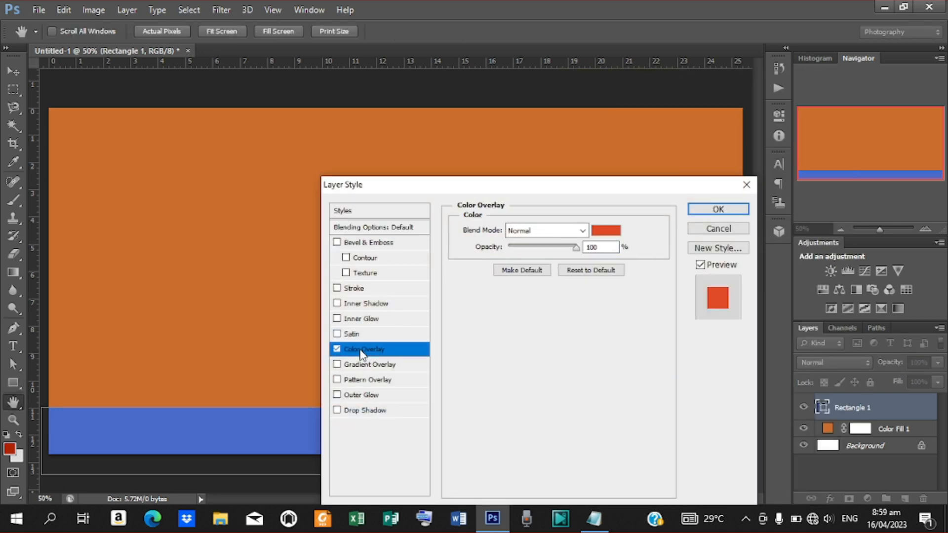
click(607, 231)
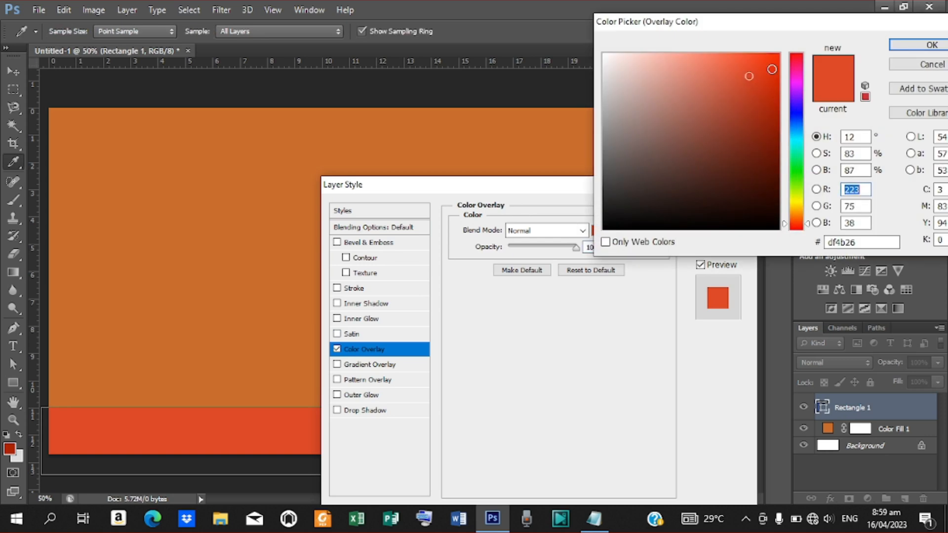
click(616, 84)
mouse_move(616, 84)
mouse_down()
mouse_move(606, 87)
mouse_move(613, 69)
mouse_move(643, 47)
mouse_up()
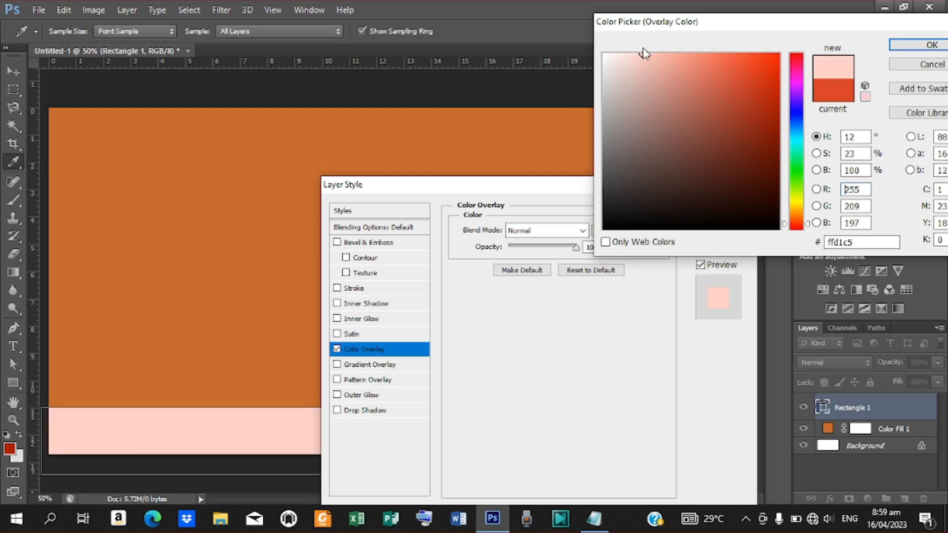
click(898, 49)
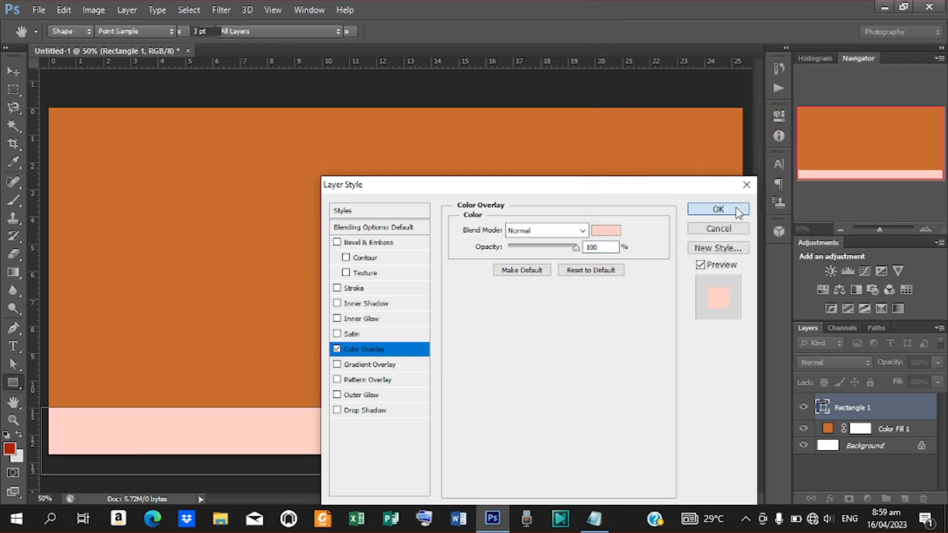
click(738, 210)
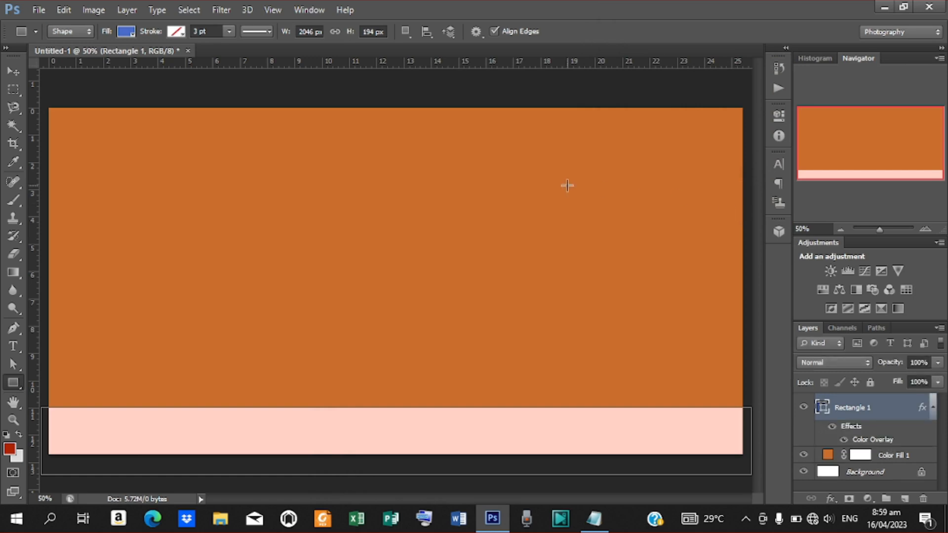
click(33, 9)
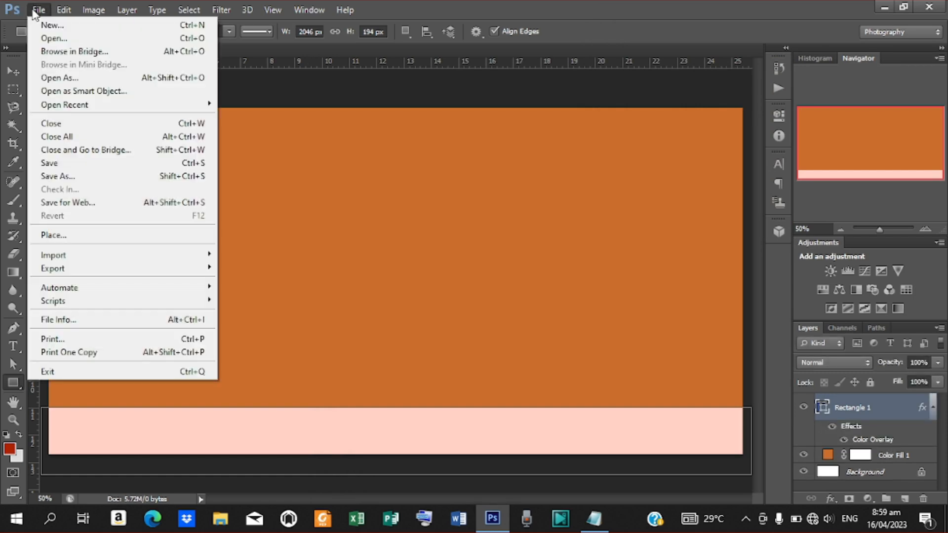
click(67, 235)
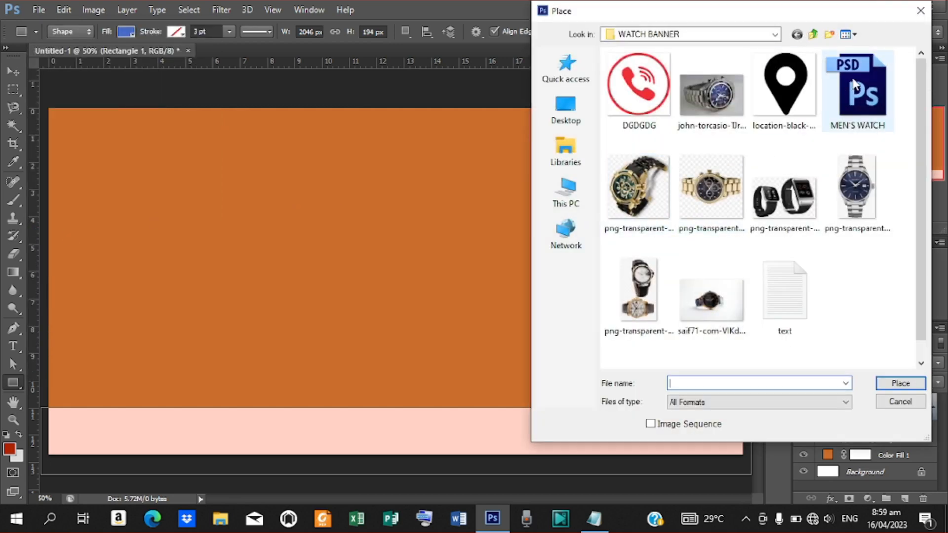
click(856, 85)
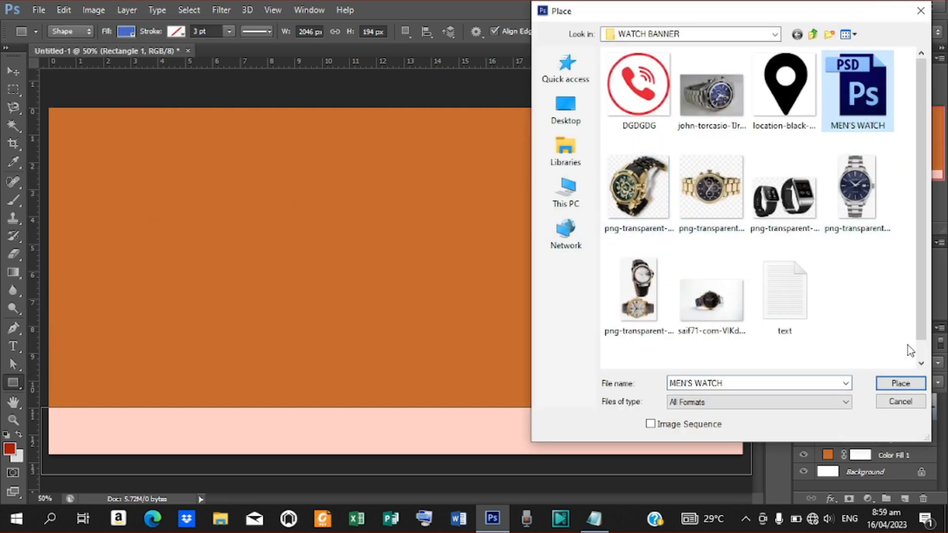
click(902, 383)
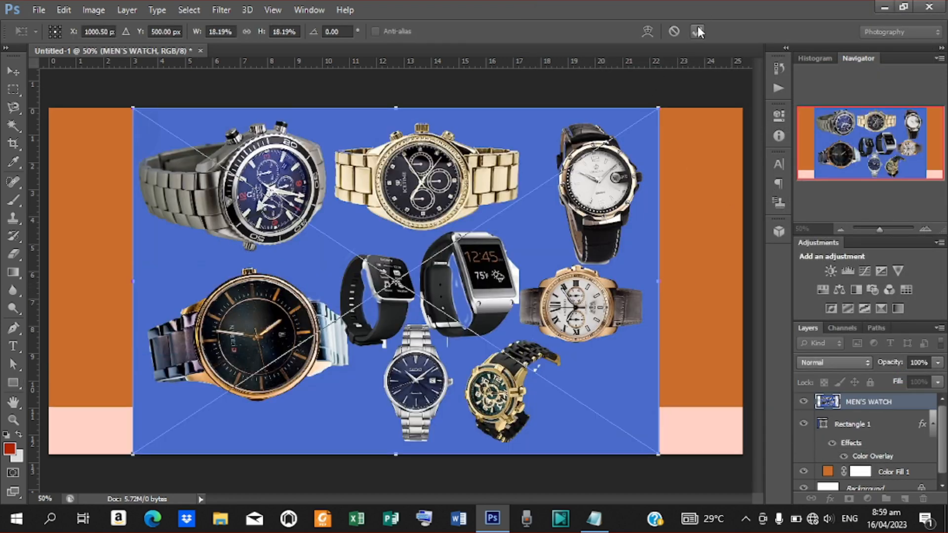
key(Escape)
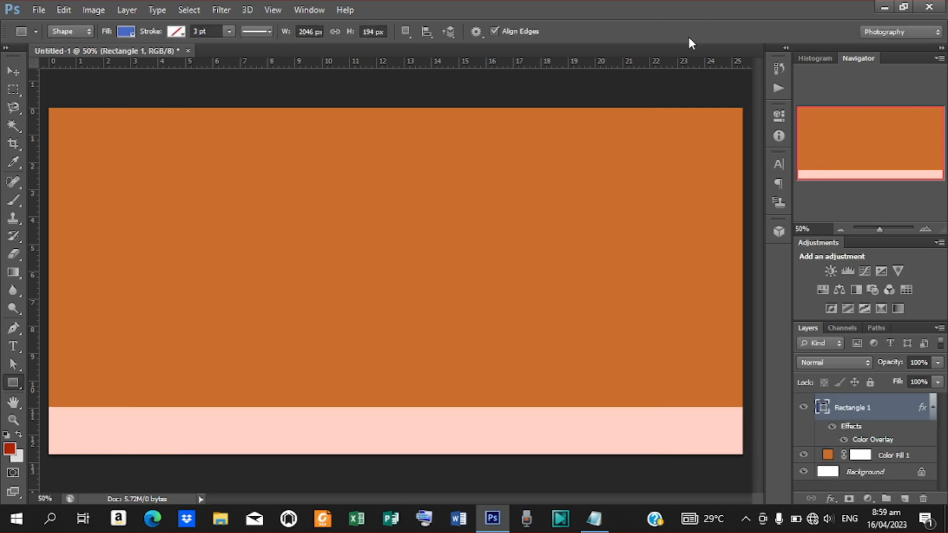
Open the MEN'S WATCH PSD from the WATCH BANNER folder as a separate document
click(38, 8)
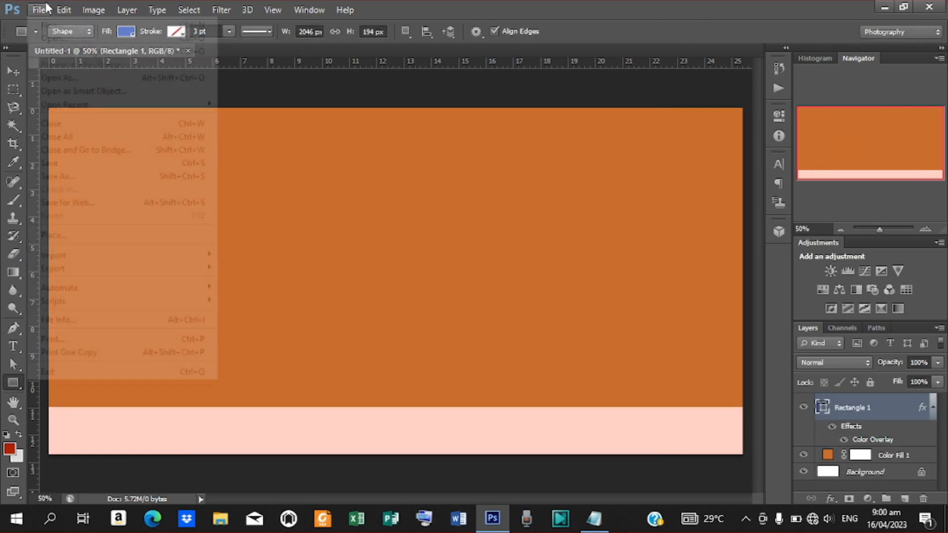
click(89, 39)
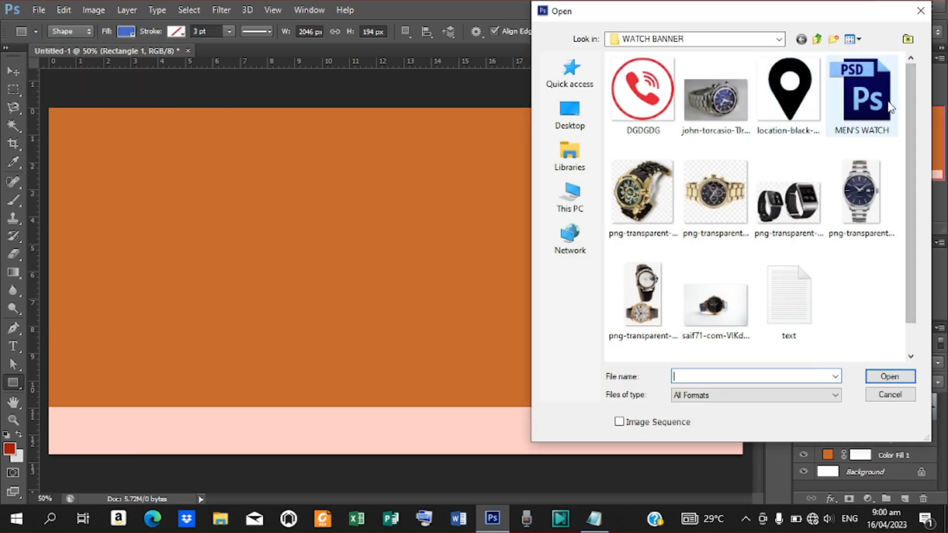
click(890, 107)
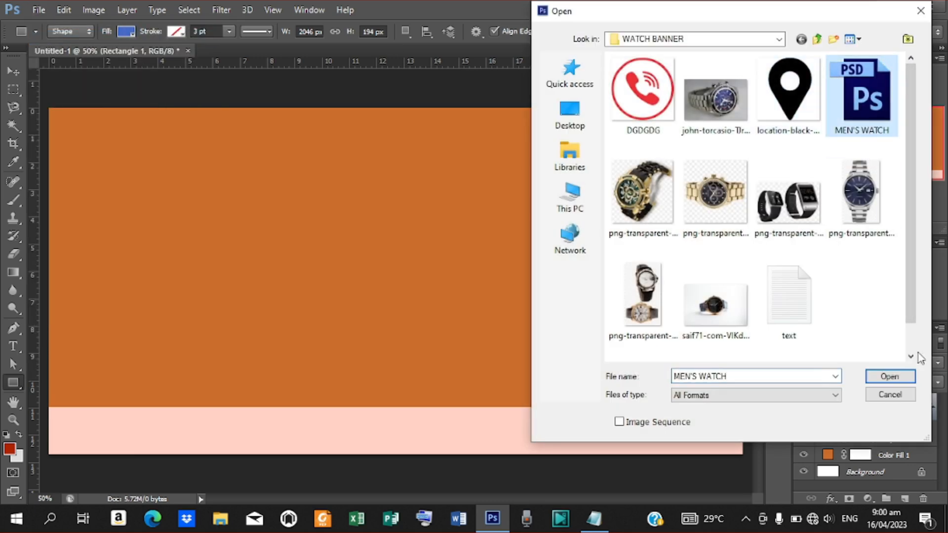
click(870, 371)
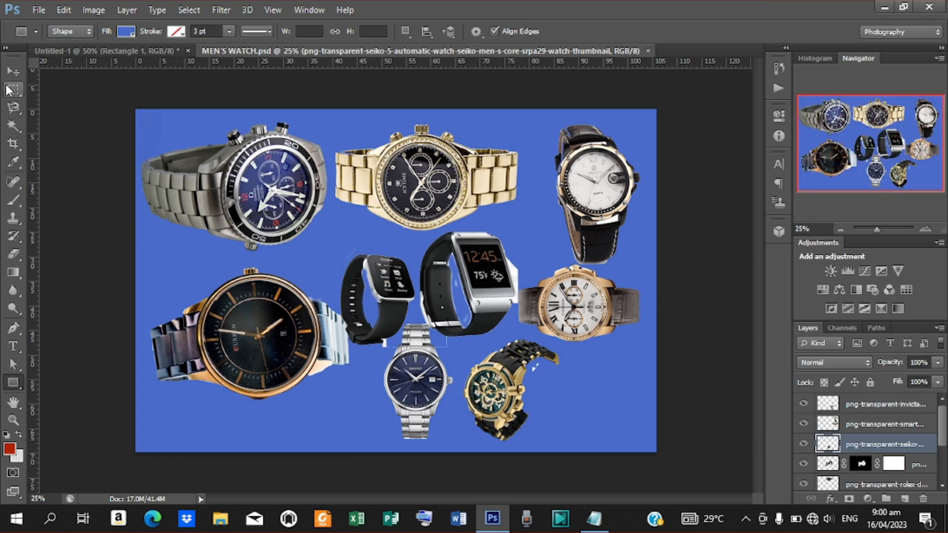
Copy the silver watch with the blue dial from the MEN'S WATCH document into the banner document
click(13, 71)
click(258, 178)
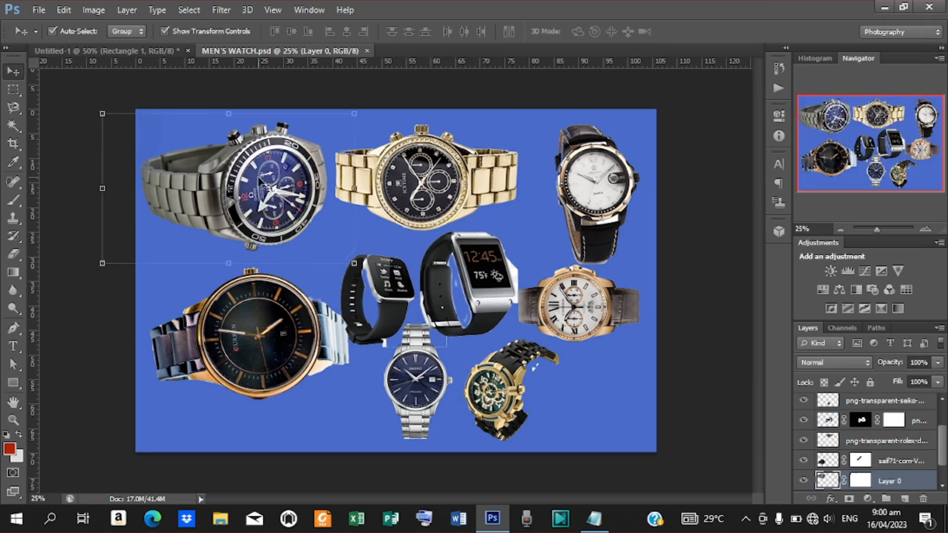
drag(258, 177, 233, 348)
drag(313, 288, 321, 287)
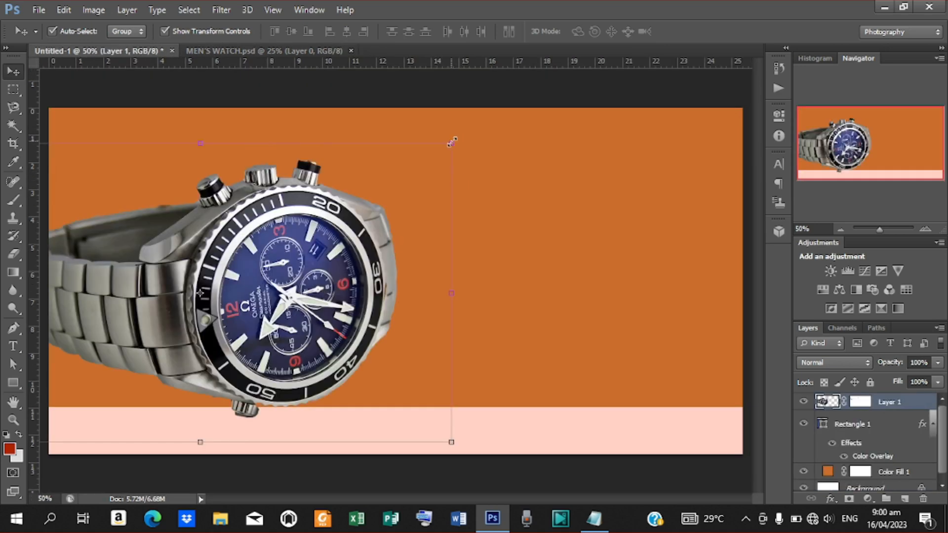
Scale the silver watch to about 54% and place it at the banner's lower left, just above the pink strip
drag(451, 142, 326, 204)
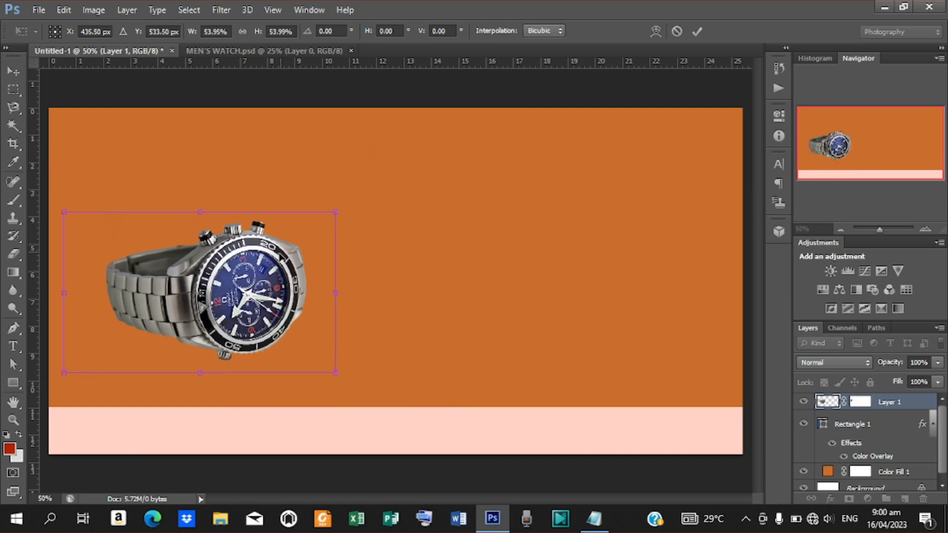
drag(270, 269, 224, 292)
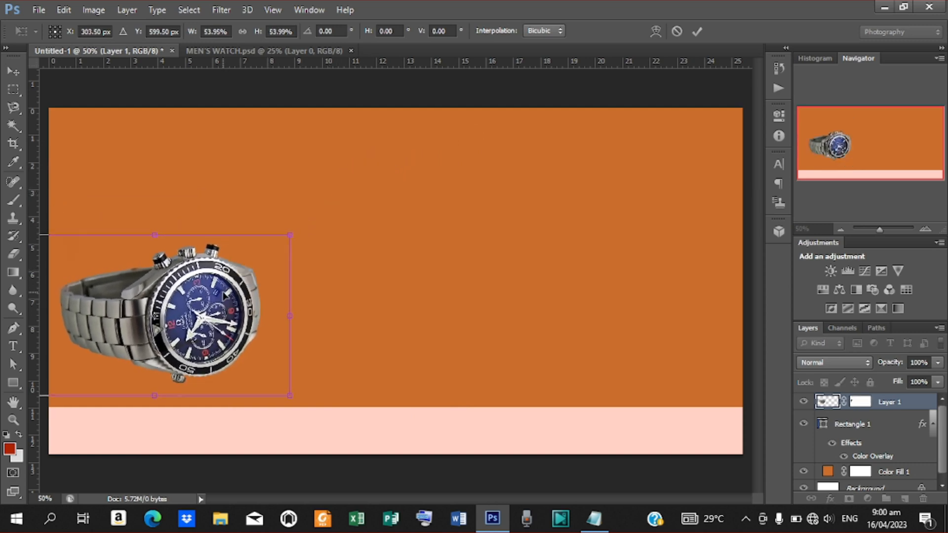
click(696, 31)
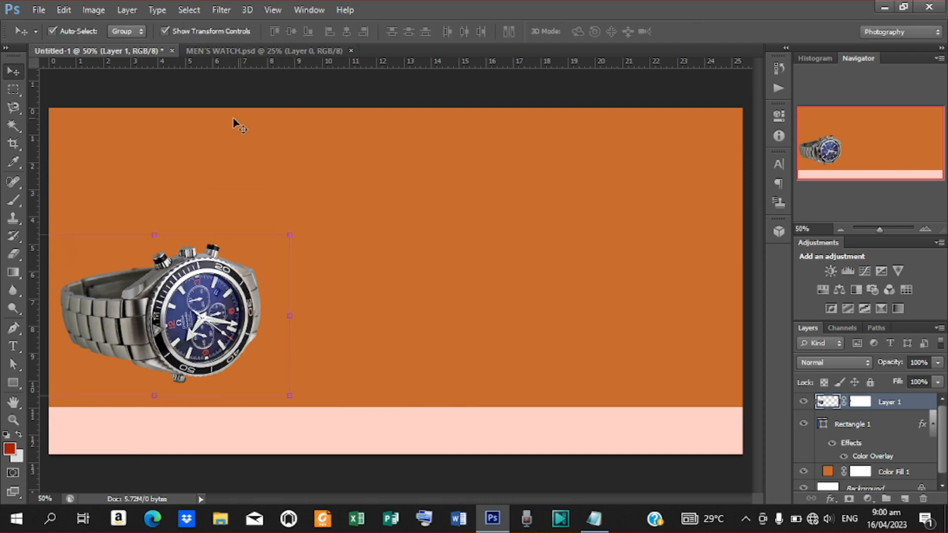
click(38, 10)
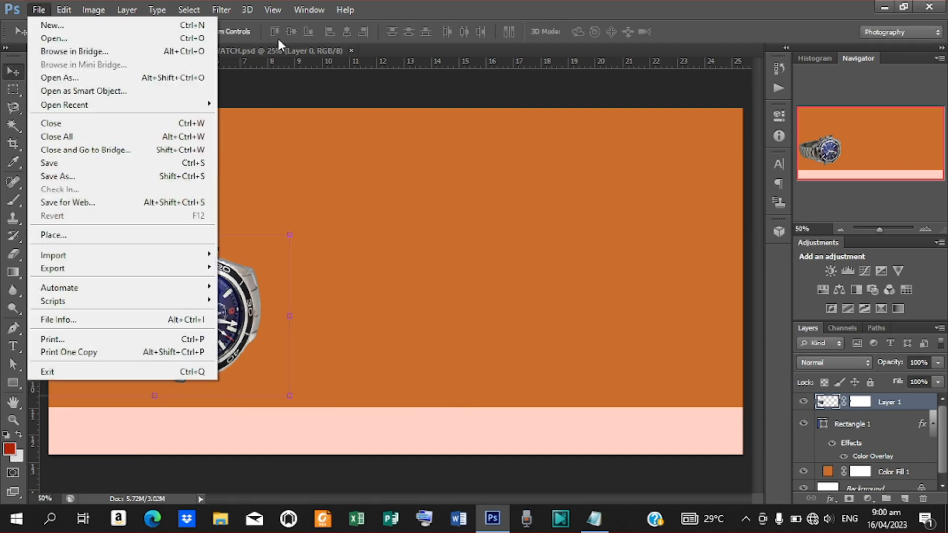
Copy the gold watch with the black dial from MEN'S WATCH into the banner, scale it to about 62% and place it beside the silver watch
click(285, 52)
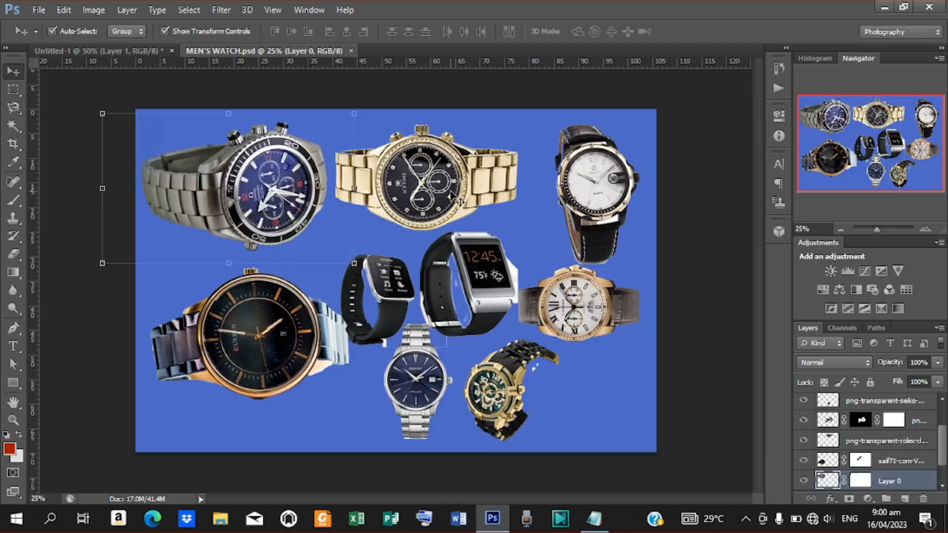
click(457, 200)
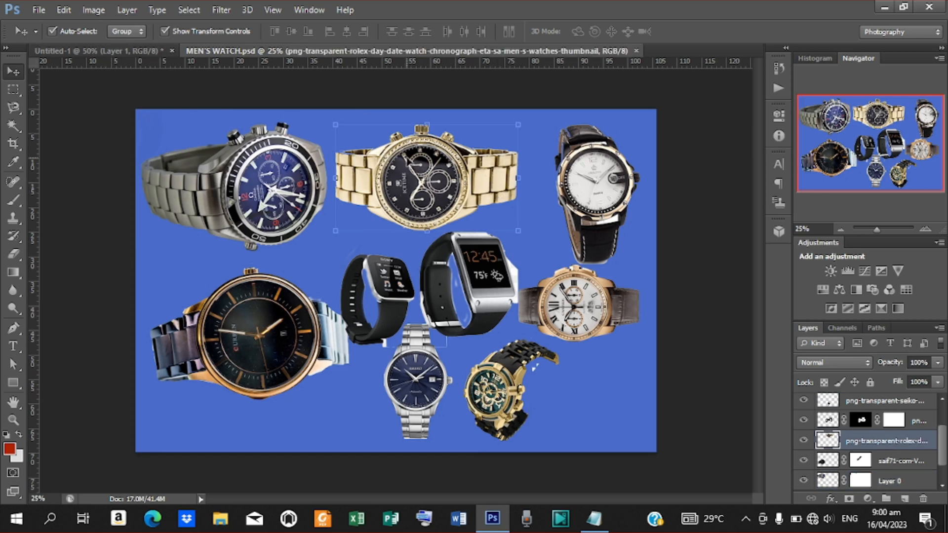
drag(410, 171, 438, 260)
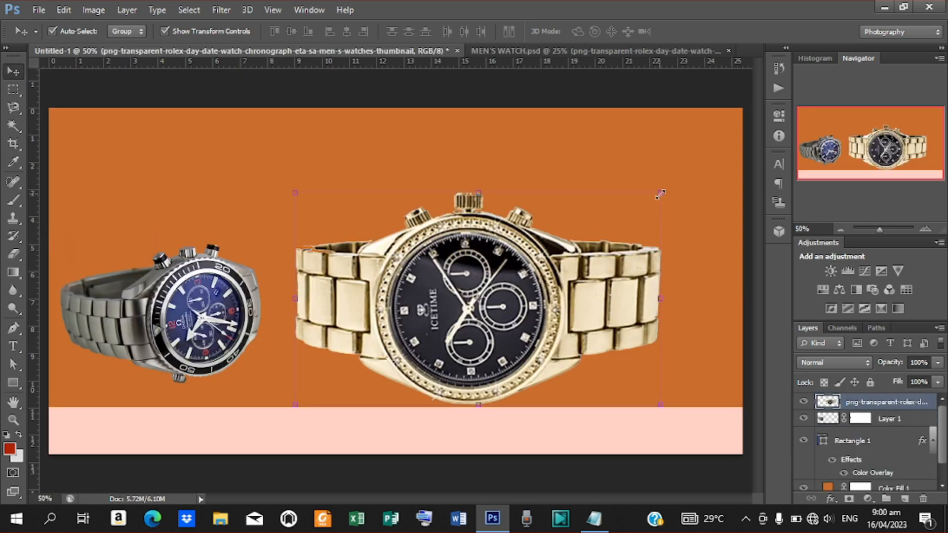
drag(661, 194, 590, 231)
drag(534, 294, 435, 313)
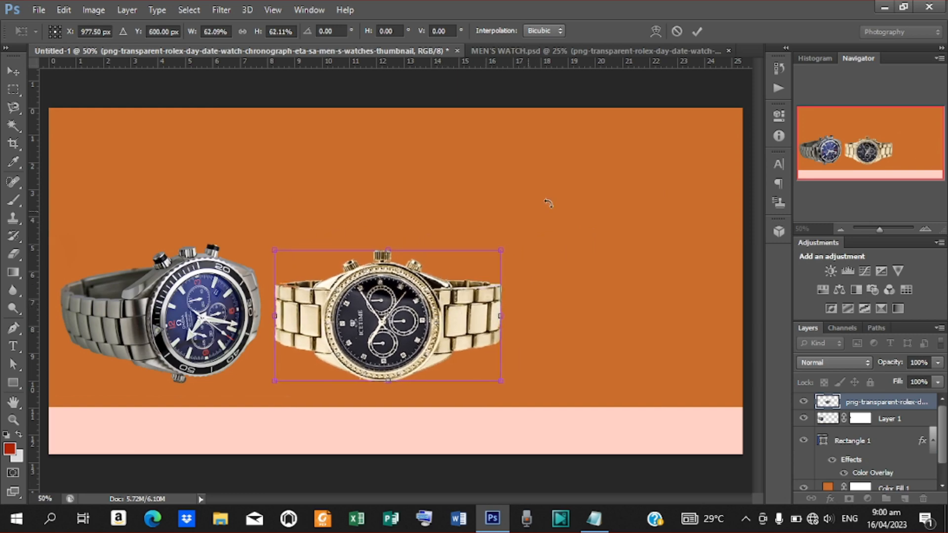
click(704, 31)
Copy the white-dial watch pair from MEN'S WATCH to the banner's right end at reduced size, and shift the gold watch towards it
click(574, 51)
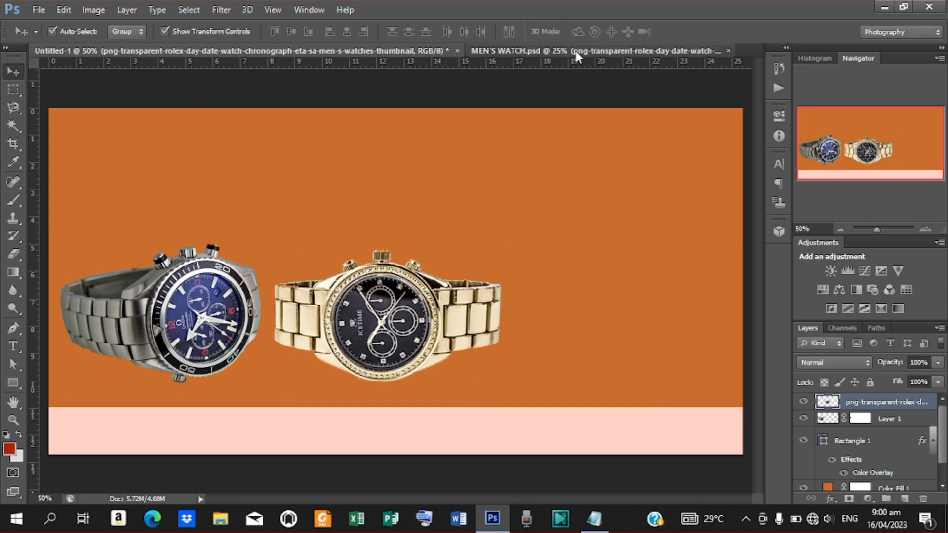
click(577, 190)
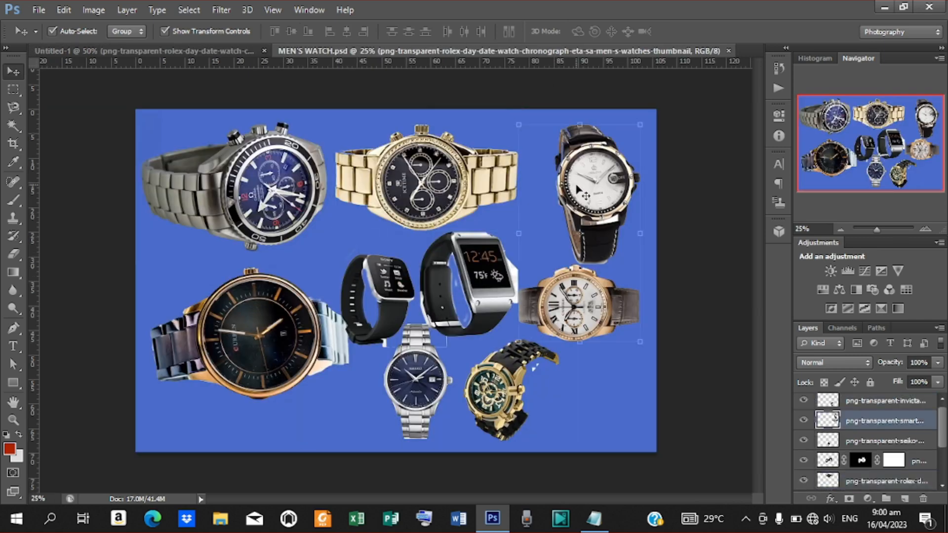
drag(616, 210, 611, 233)
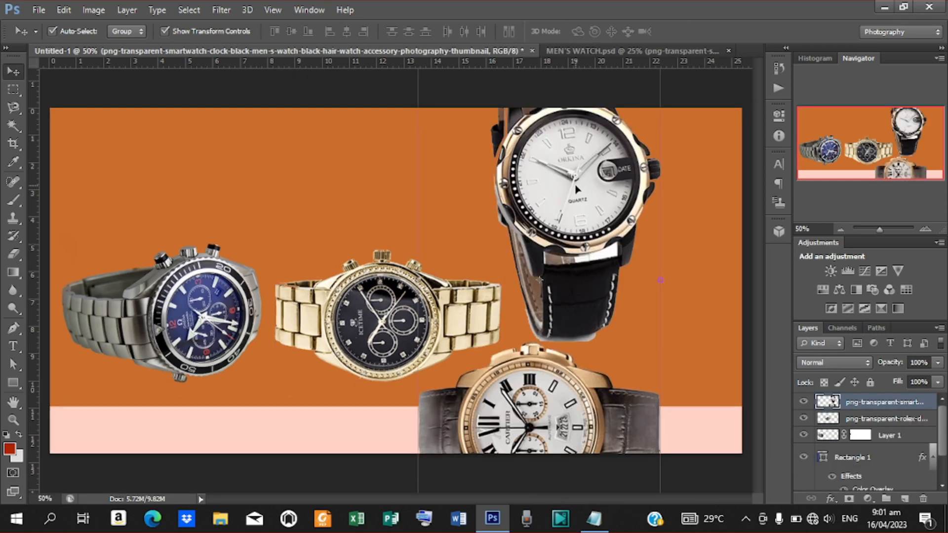
key(ctrl+minus)
drag(573, 135, 538, 201)
drag(514, 245, 590, 241)
drag(613, 197, 605, 209)
key(Return)
drag(390, 297, 421, 296)
Shrink the large round black-dial watch in MEN'S WATCH and copy it into the banner document
click(533, 52)
click(316, 343)
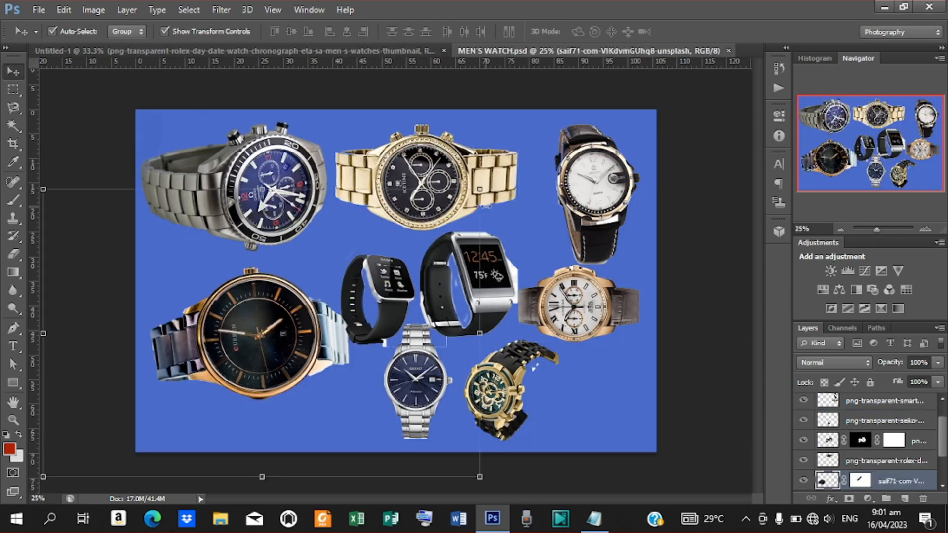
drag(480, 188, 391, 247)
drag(295, 329, 327, 204)
key(Return)
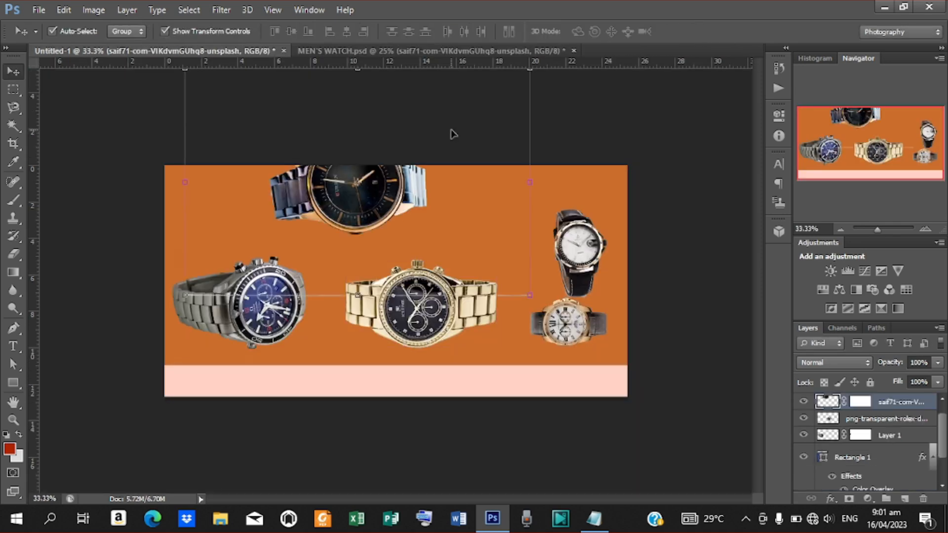
Scale the copied black-dial watch to about 72% and place it above the gap between the silver and gold watches
drag(530, 299, 481, 265)
drag(367, 206, 358, 257)
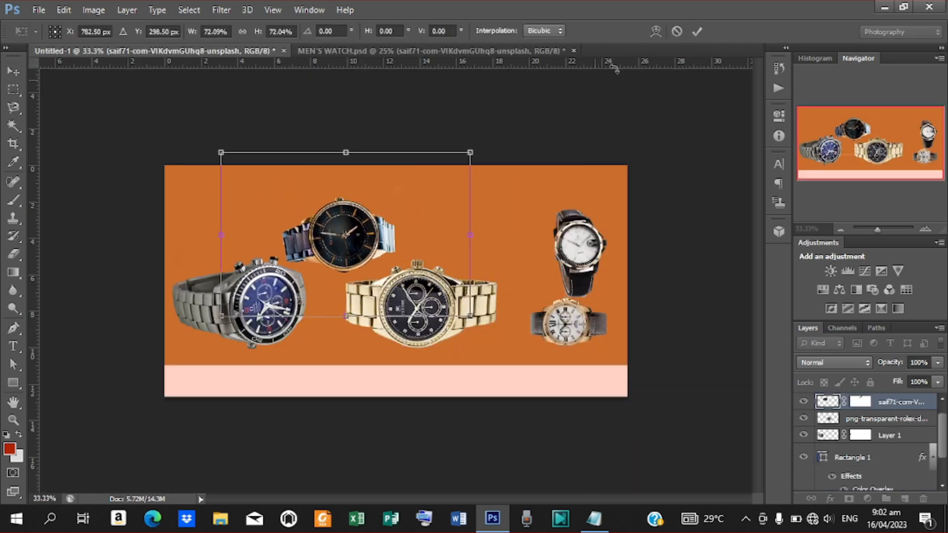
click(696, 31)
Copy the silver Seiko watch from MEN'S WATCH into the banner, shrink it and place it just left of the white-dial pair
click(430, 50)
click(433, 404)
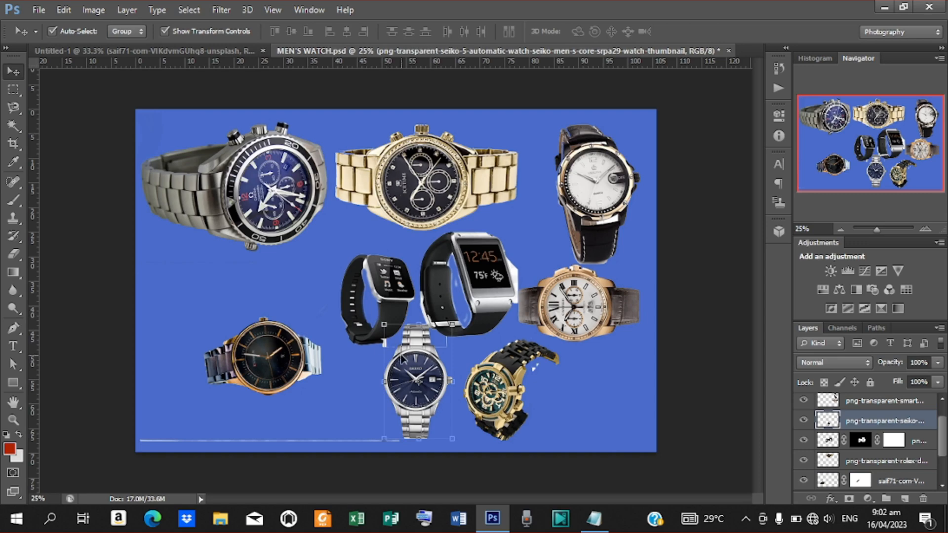
drag(403, 360, 515, 234)
drag(583, 192, 570, 213)
drag(539, 244, 517, 225)
click(697, 31)
Copy the green-dial watch into the banner, scale it to about 73% above the gold watch, and move the gold watch slightly down
click(536, 51)
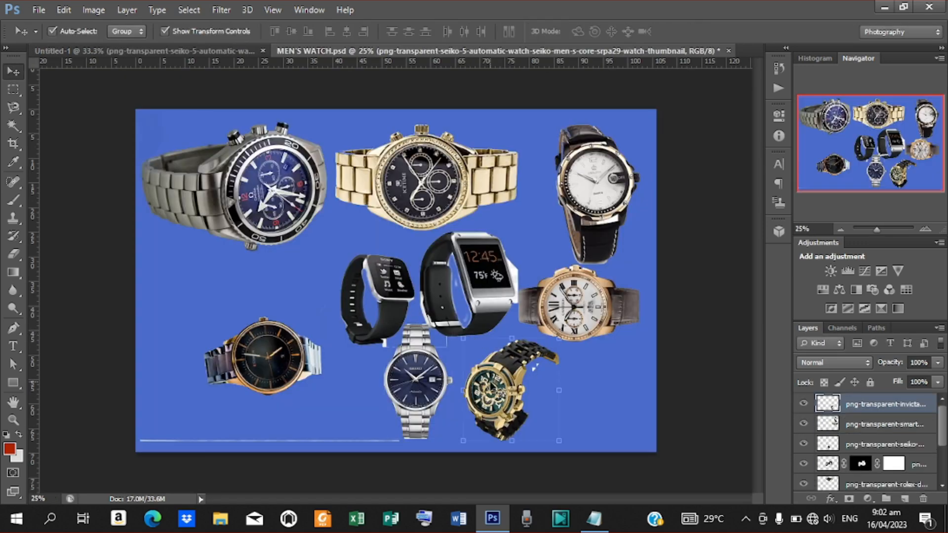
drag(534, 368, 462, 231)
drag(503, 200, 487, 217)
drag(462, 246, 466, 215)
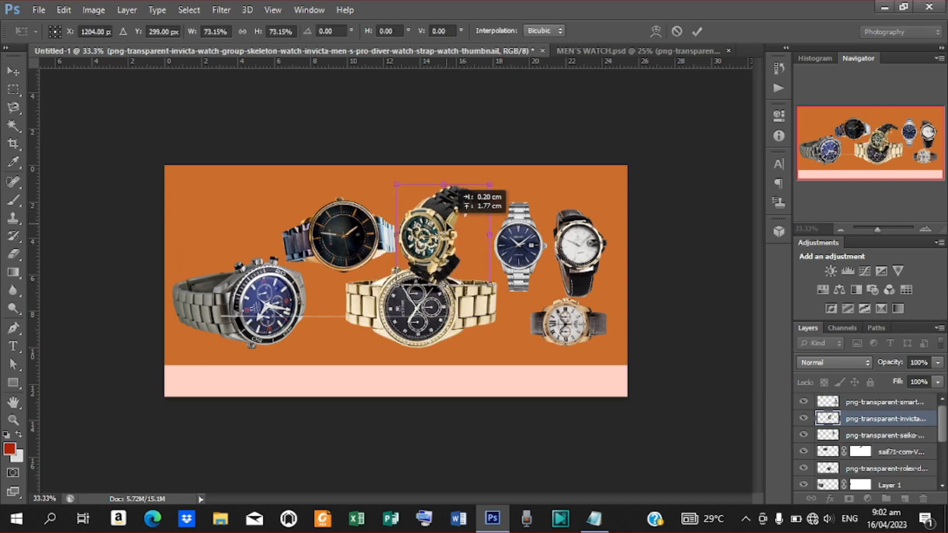
click(697, 31)
drag(455, 343, 454, 353)
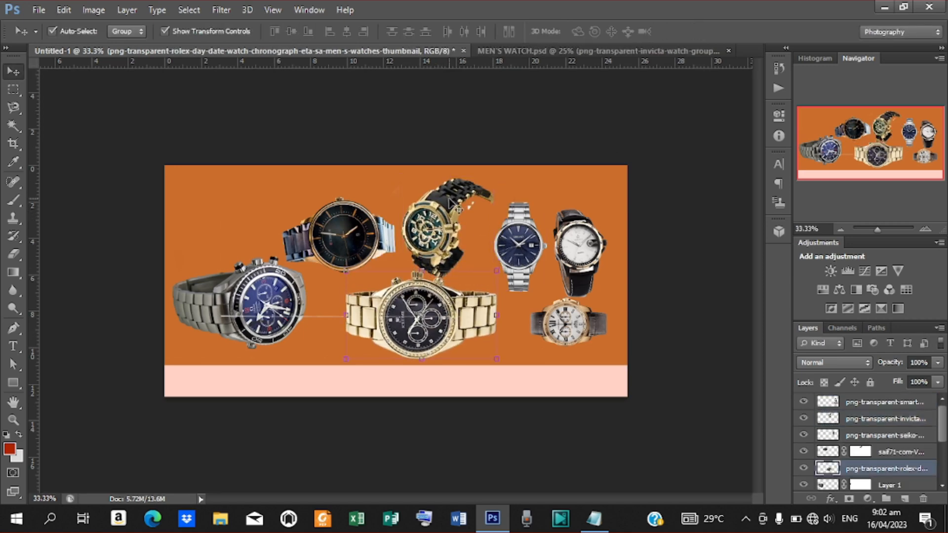
Delete the vector mask from the smartwatch pair in MEN'S WATCH and copy the pair into the banner document
click(557, 50)
click(403, 277)
right_click(894, 402)
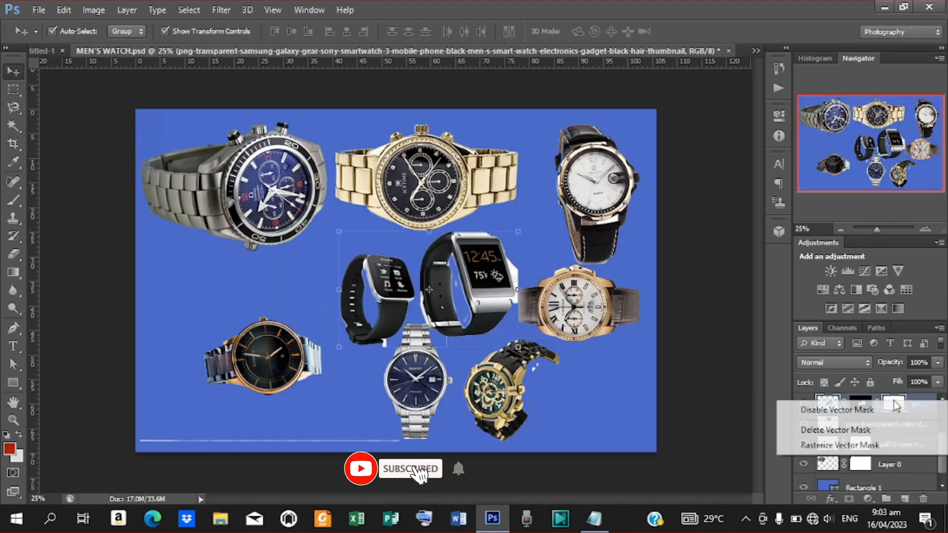
click(835, 430)
drag(483, 274, 238, 213)
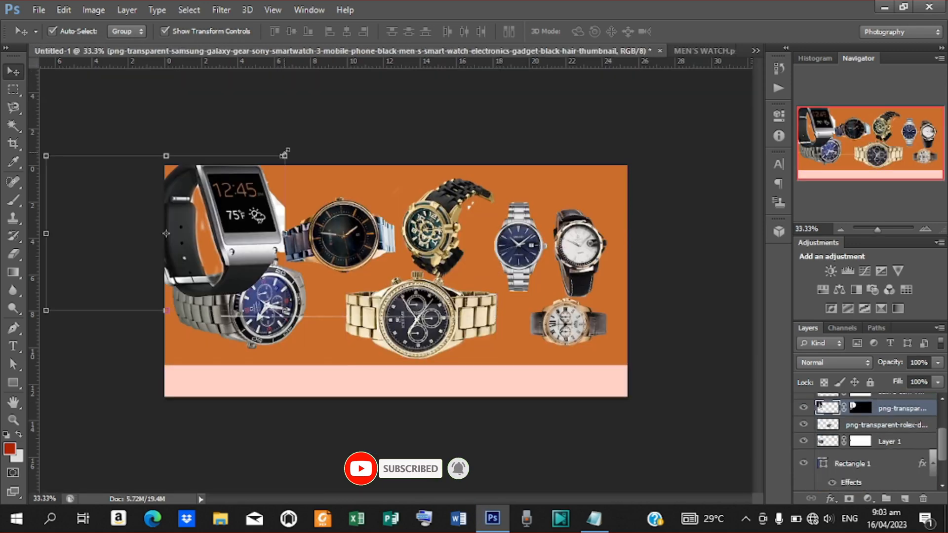
Scale the smartwatch pair to about 39% above the silver watch, and move the white-dial pair slightly closer to the right edge
drag(284, 155, 250, 216)
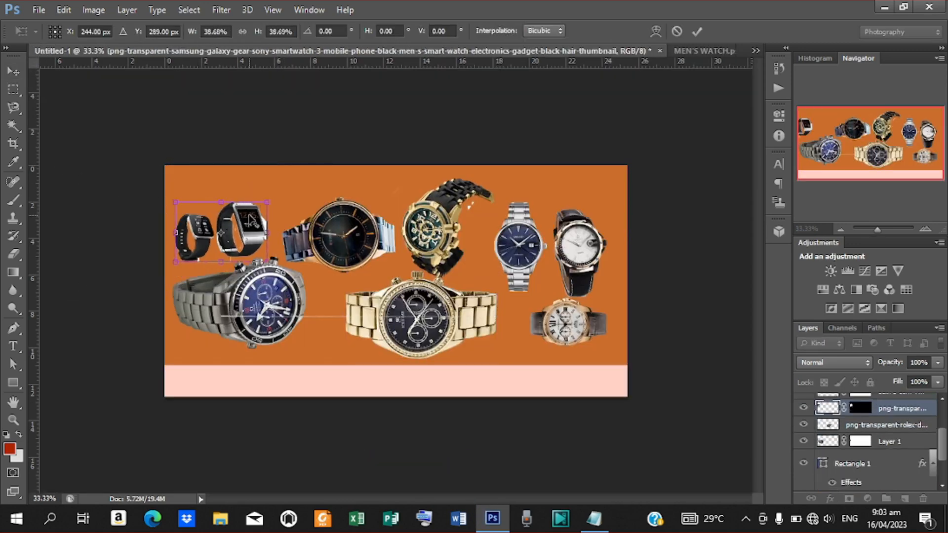
click(697, 31)
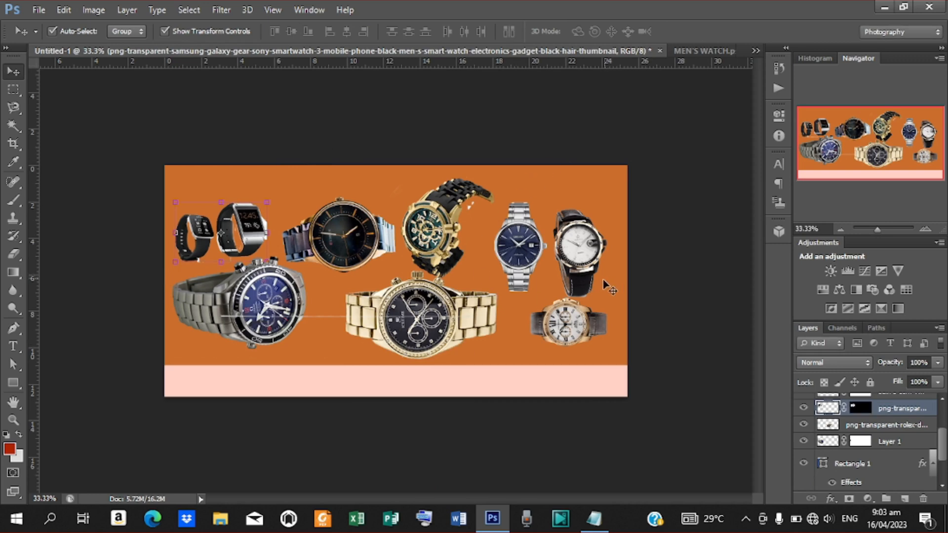
drag(576, 277, 579, 279)
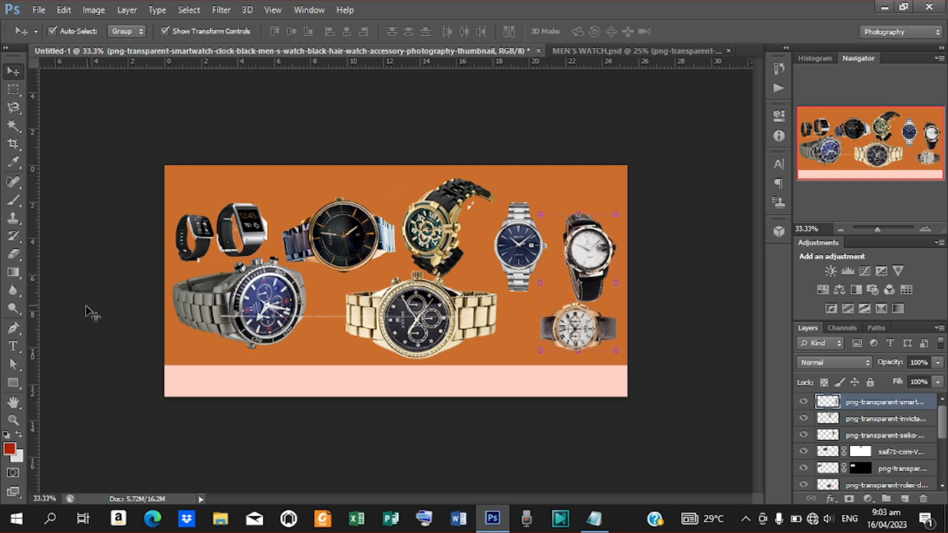
Add vertical guides just inside both side edges of the banner and four horizontal guides between its top and the pink strip
drag(38, 291, 174, 272)
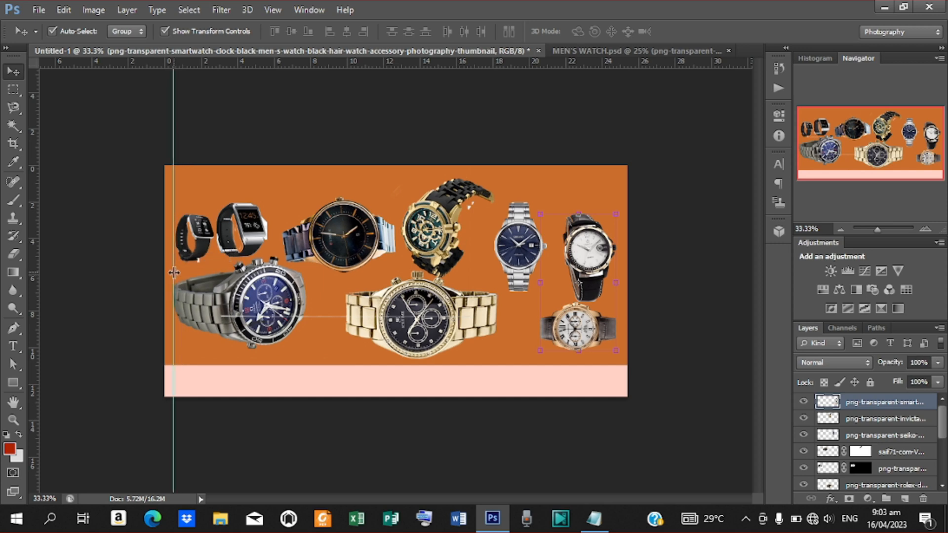
drag(38, 276, 616, 238)
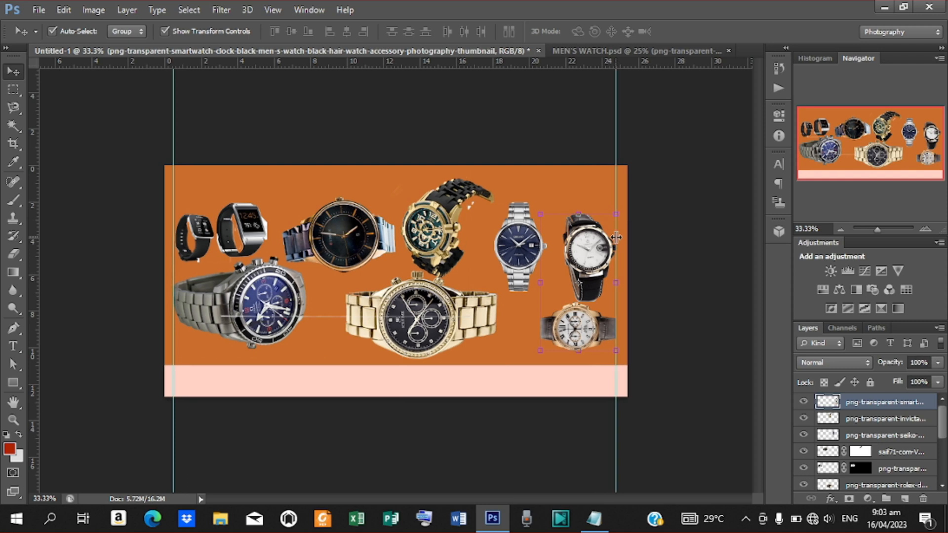
drag(449, 63, 468, 359)
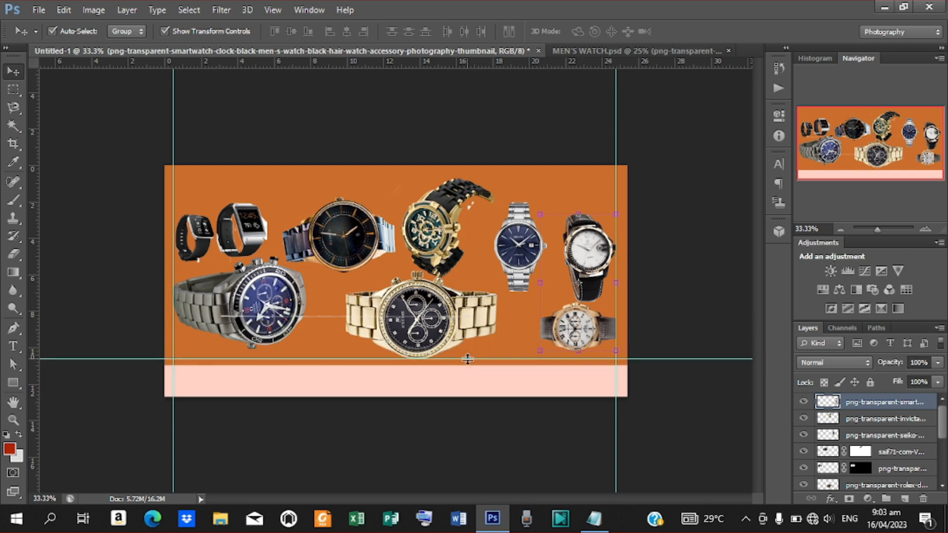
drag(499, 68, 481, 279)
drag(515, 68, 502, 213)
drag(520, 69, 523, 176)
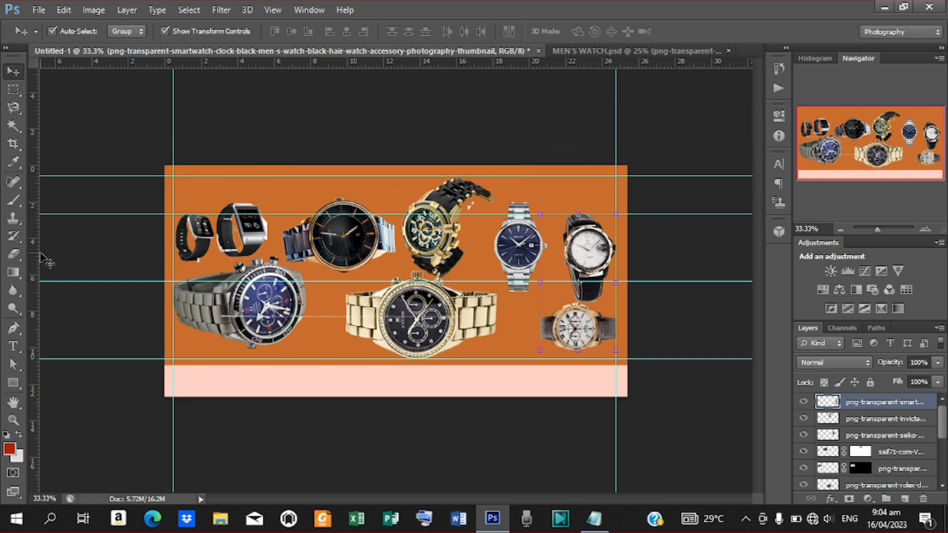
Add two inner vertical guides, one between the silver and gold watches and one through the gold watch's right end
drag(35, 252, 307, 249)
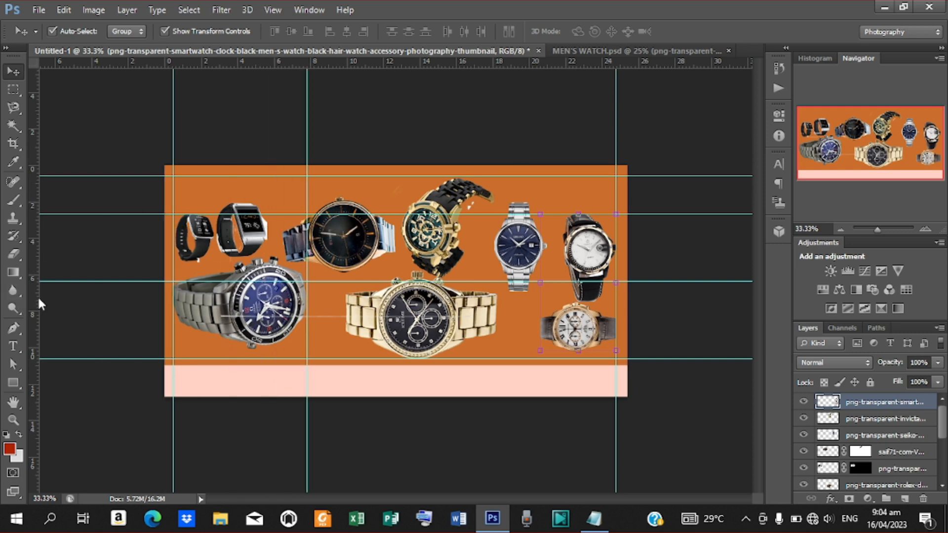
drag(40, 300, 489, 280)
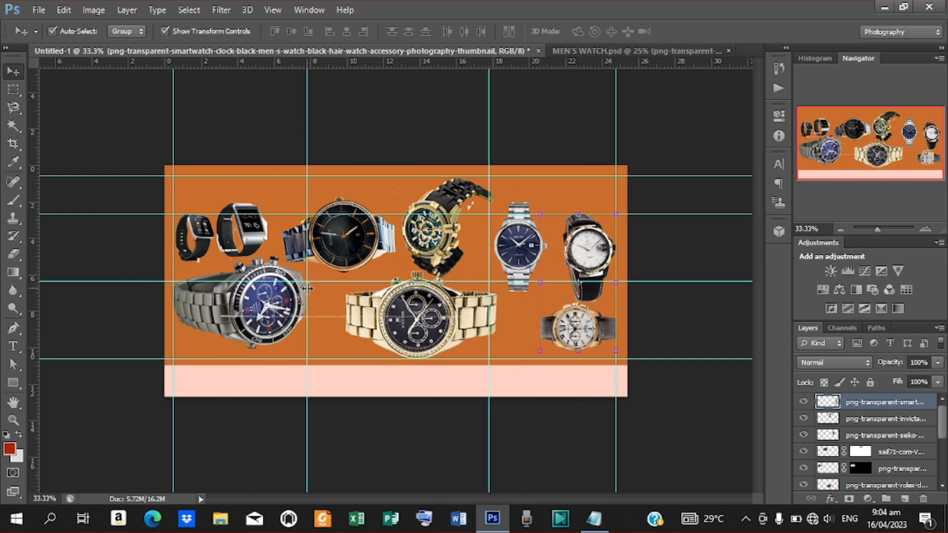
drag(307, 289, 324, 288)
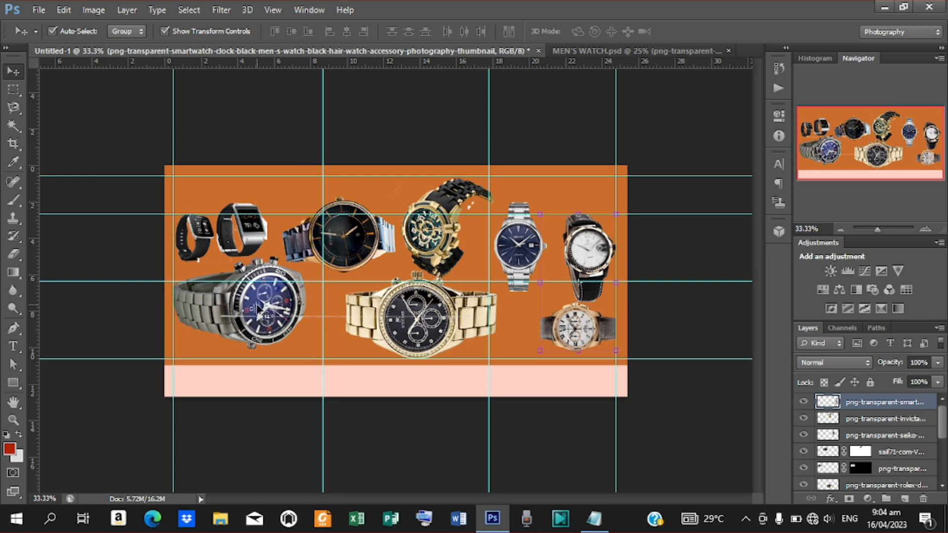
Nudge the silver watch with the blue dial down and to the right within the lower-left guide area
click(260, 311)
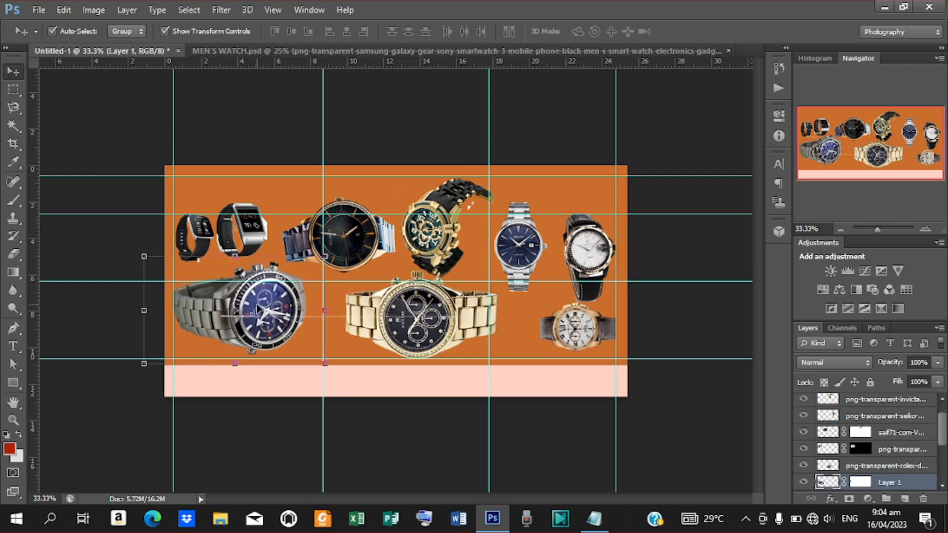
key(shift+Down)
key(shift+Down)
key(shift+Right)
key(shift+Right)
key(shift+Right)
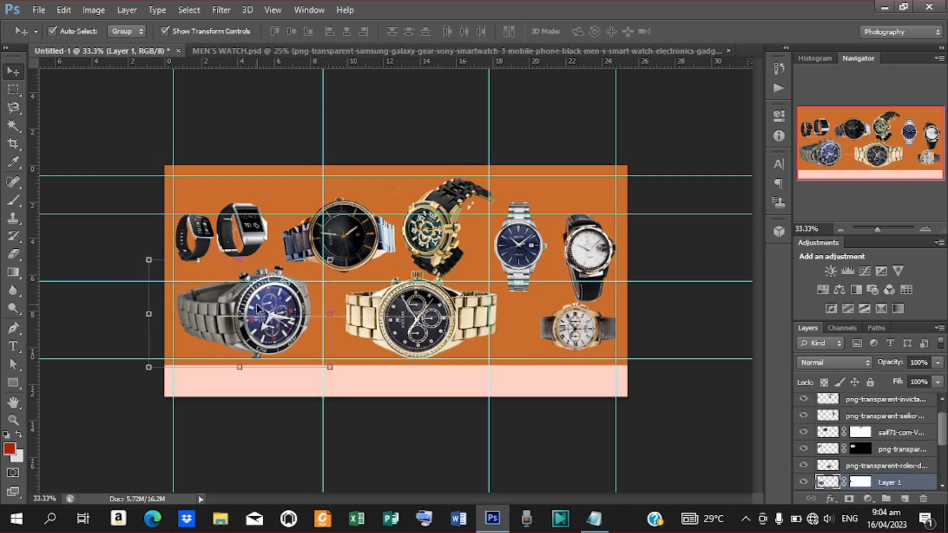
key(shift+Right)
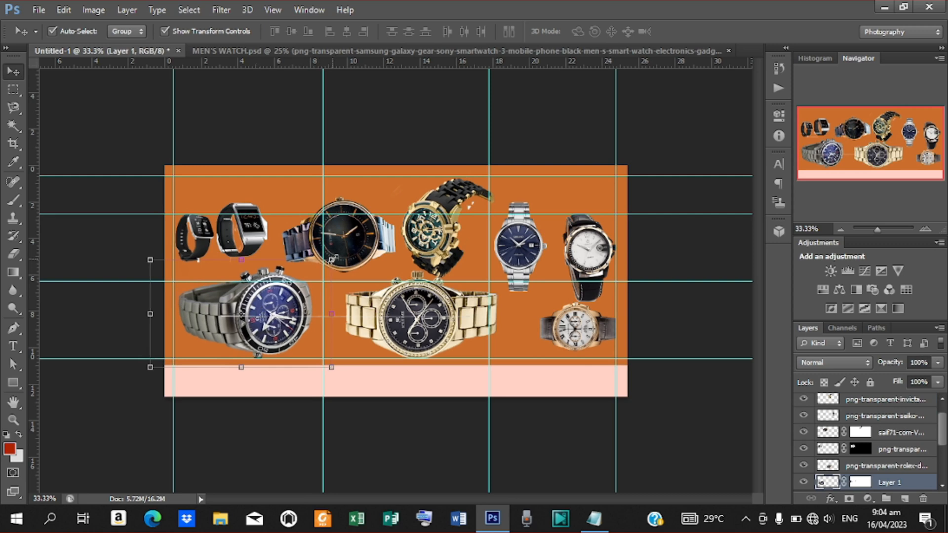
Scale the silver watch to about 85% and fit it between the two lower horizontal guides in the first column
drag(332, 258, 319, 272)
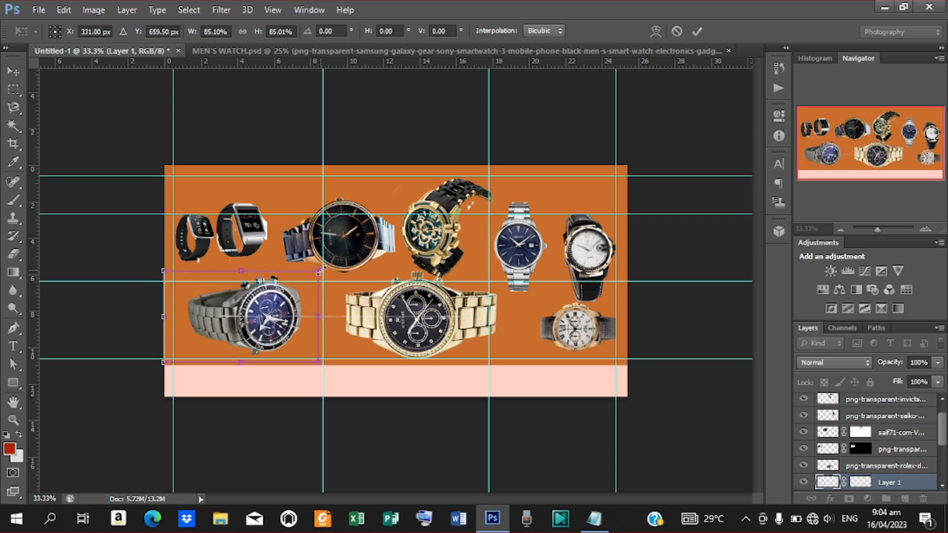
key(Down)
key(Down)
key(Down)
key(Down)
key(Down)
key(Down)
key(Down)
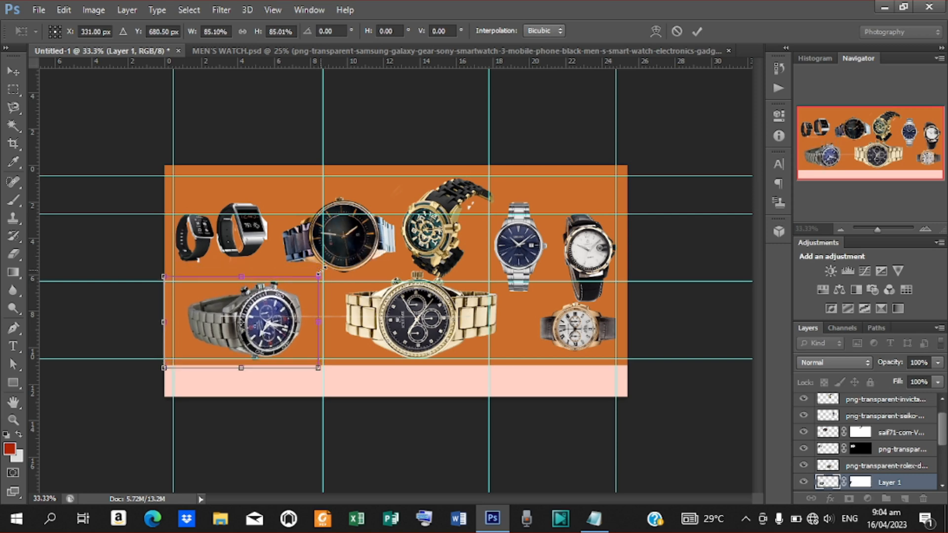
key(Down)
key(Left)
key(Left)
key(Left)
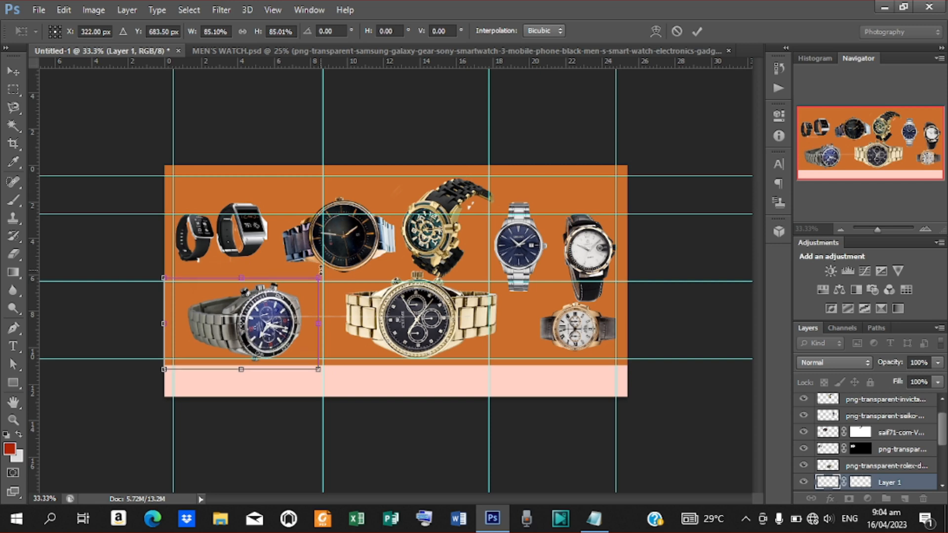
key(Left)
key(Left)
key(Left)
key(Left)
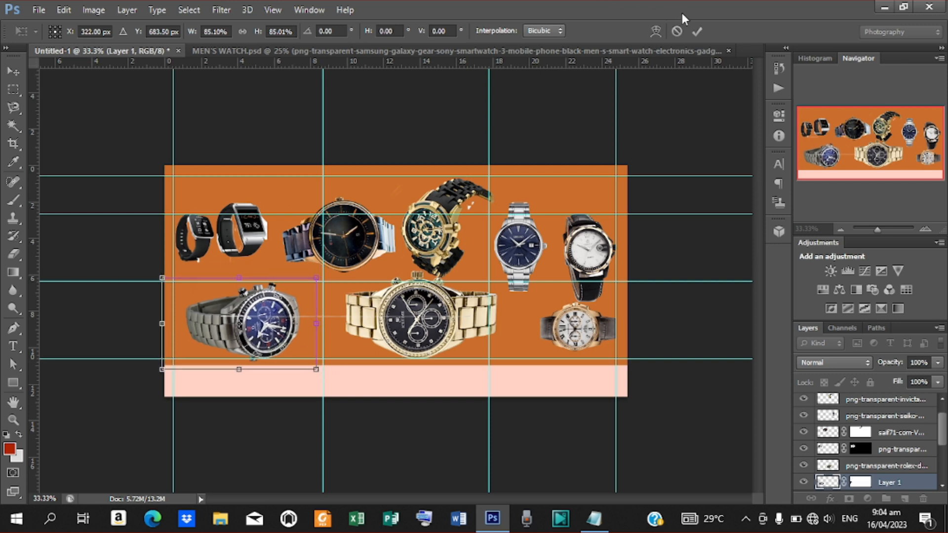
click(696, 39)
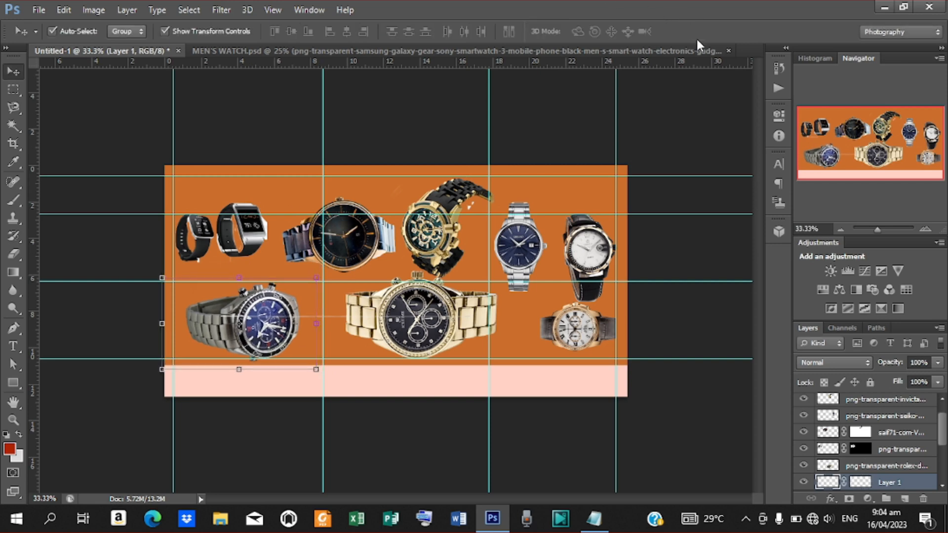
Enlarge the pair of black smartwatches to about 130% and place it above the silver watch in the first column
click(256, 236)
drag(256, 236, 309, 285)
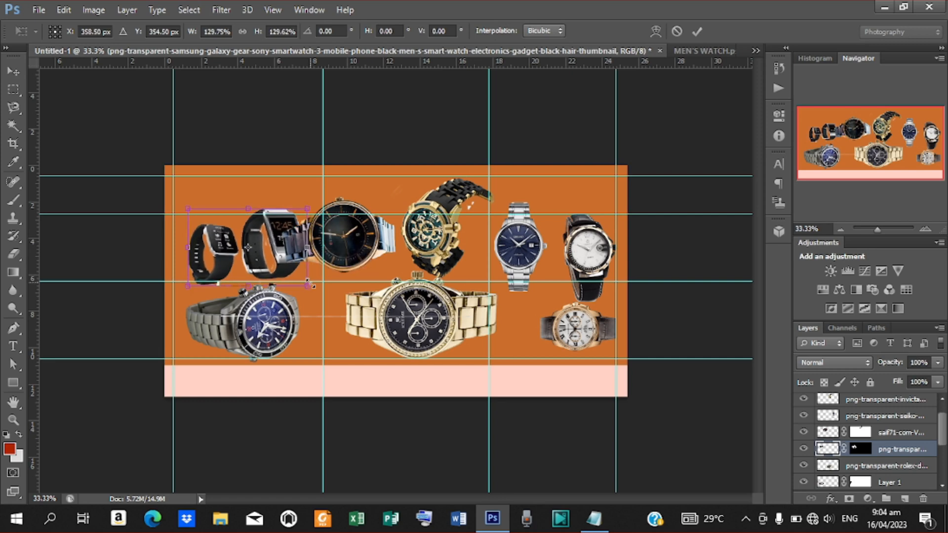
click(703, 28)
Move the gold watch left to the second column's guide and scale it to about 88% between the two lower horizontal guides
click(447, 246)
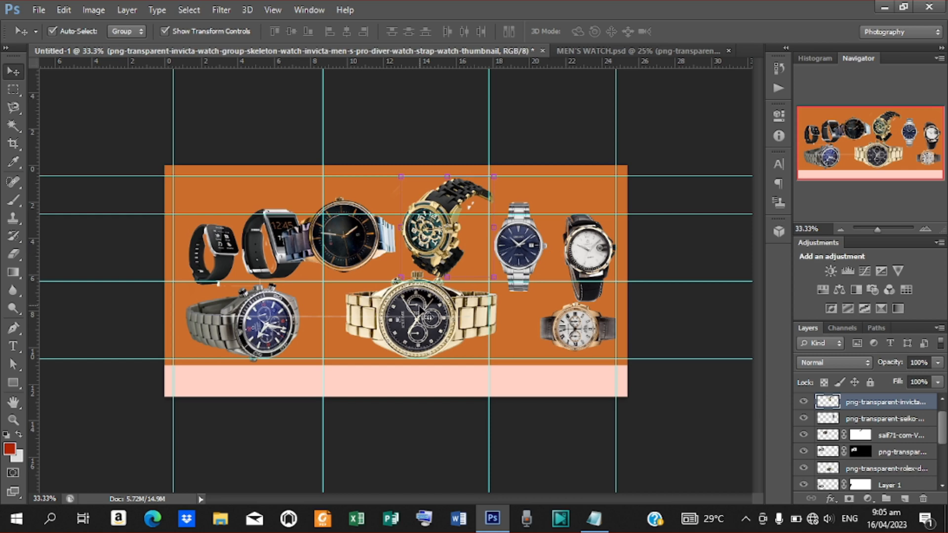
click(428, 317)
drag(429, 317, 406, 318)
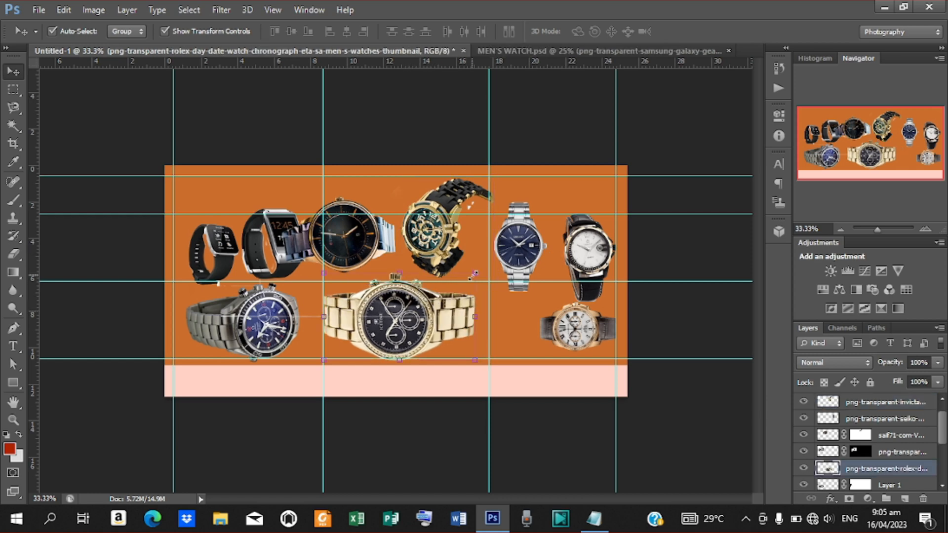
drag(473, 275, 428, 309)
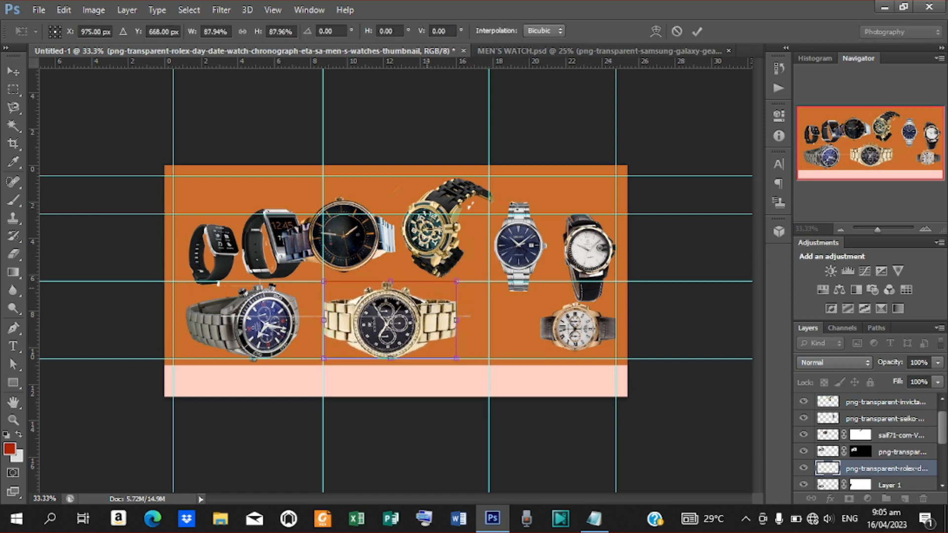
click(696, 30)
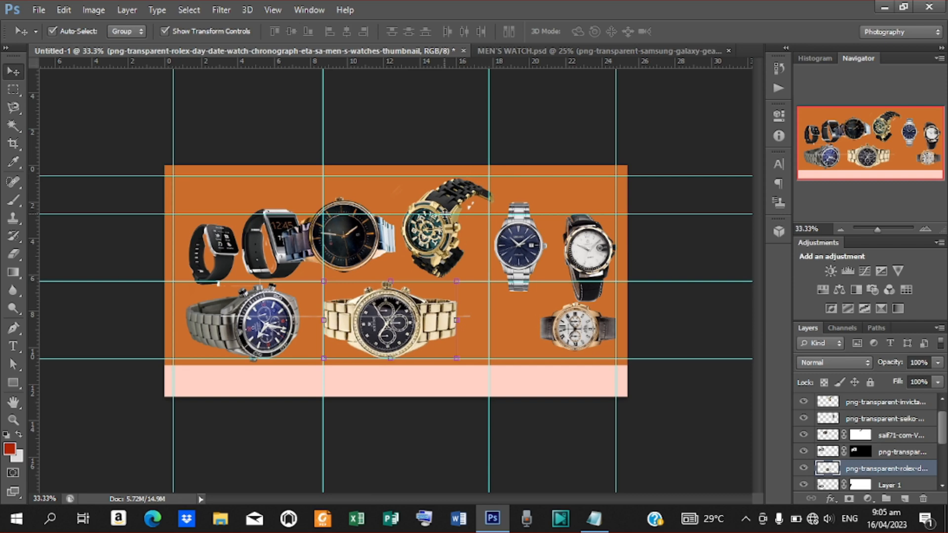
Scale the black-and-gold skeleton watch to about 78% and lower it beside the inner vertical guide in the upper row
mouse_move(452, 246)
mouse_down()
mouse_move(464, 259)
mouse_move(460, 253)
mouse_up()
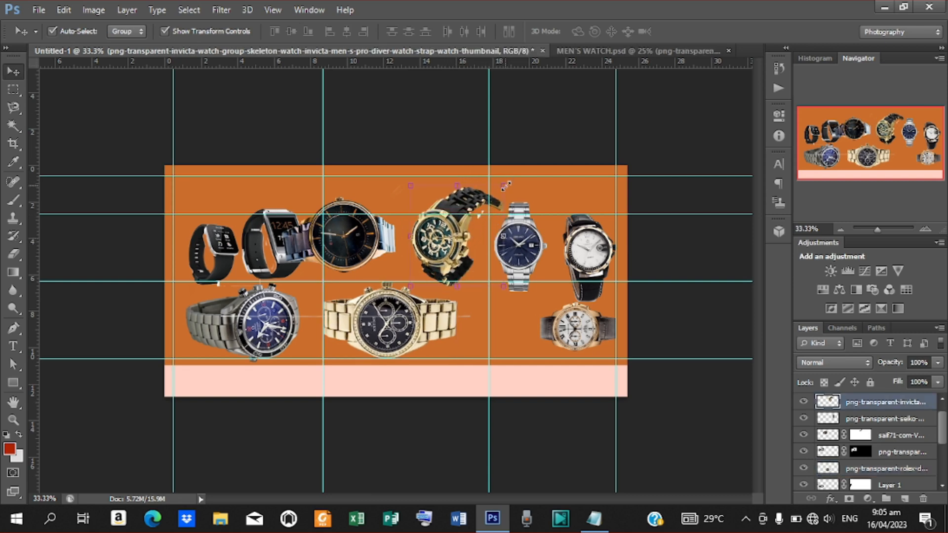
drag(505, 186, 493, 196)
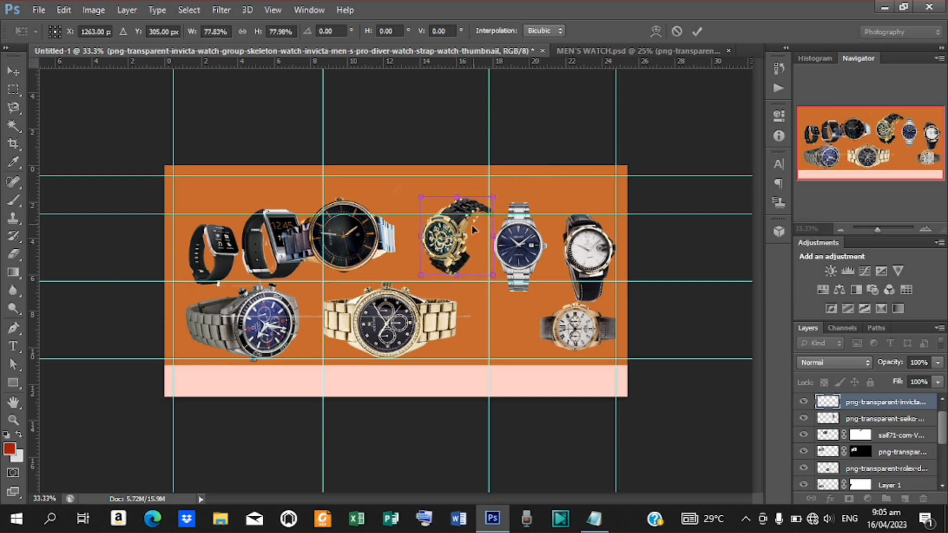
drag(462, 232, 461, 273)
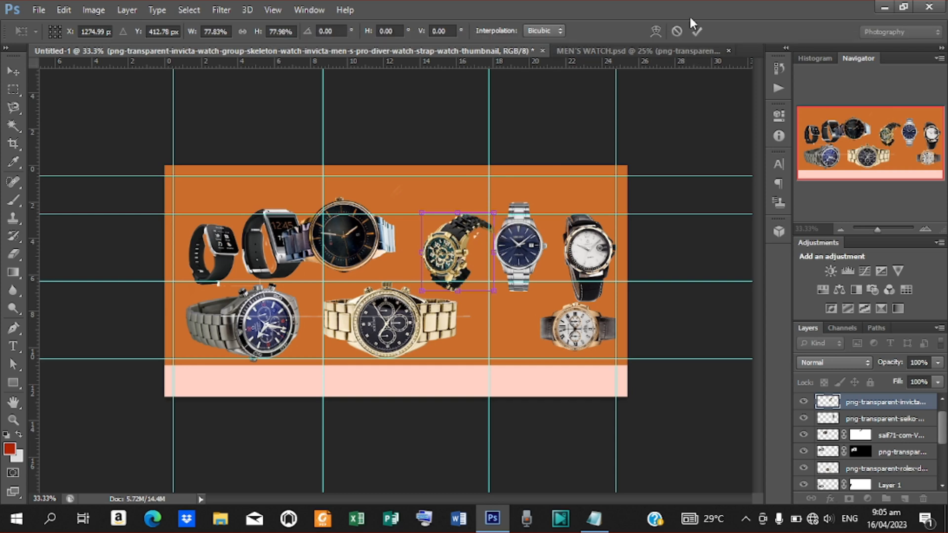
click(698, 31)
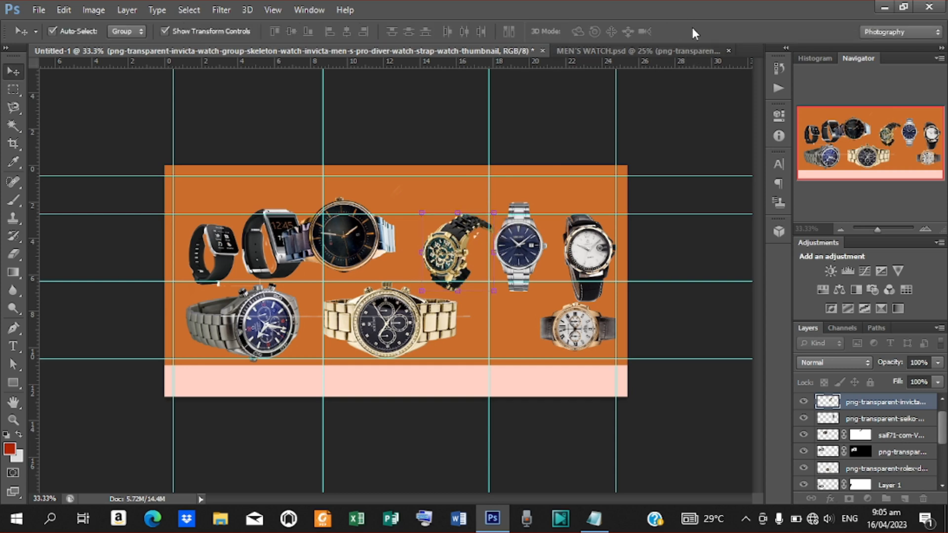
Move the black-dial watch above the gold watch, and place the skeleton watch beside the gold one at about 90% scale
click(349, 237)
drag(364, 241, 513, 332)
click(464, 243)
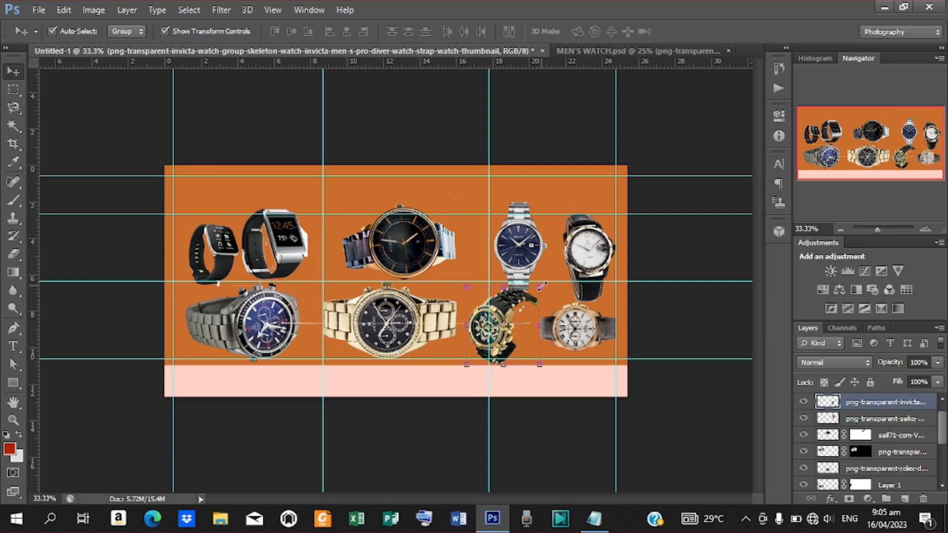
drag(541, 287, 537, 291)
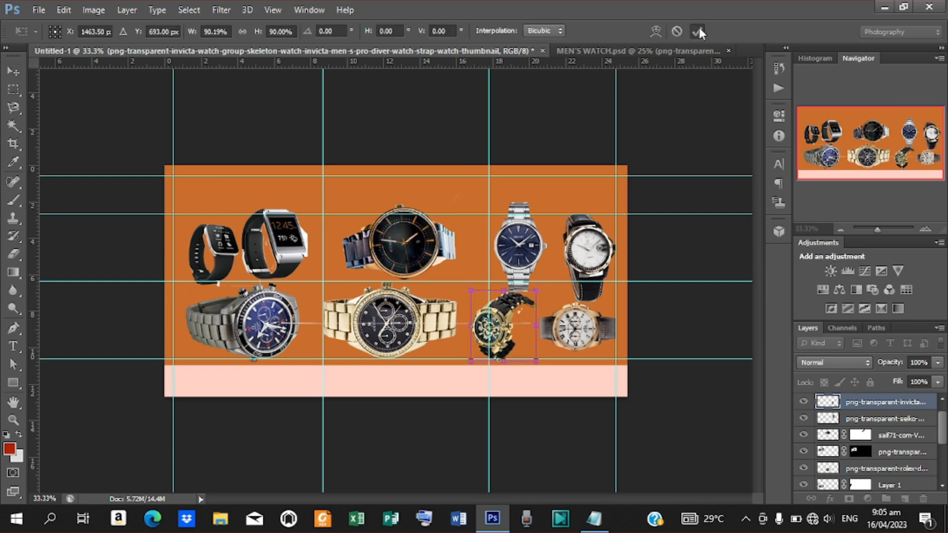
click(697, 31)
Rotate the upright silver watch with the blue dial about 86° and position it horizontally between the black-dial and white-dial watches
click(519, 239)
drag(518, 239, 502, 240)
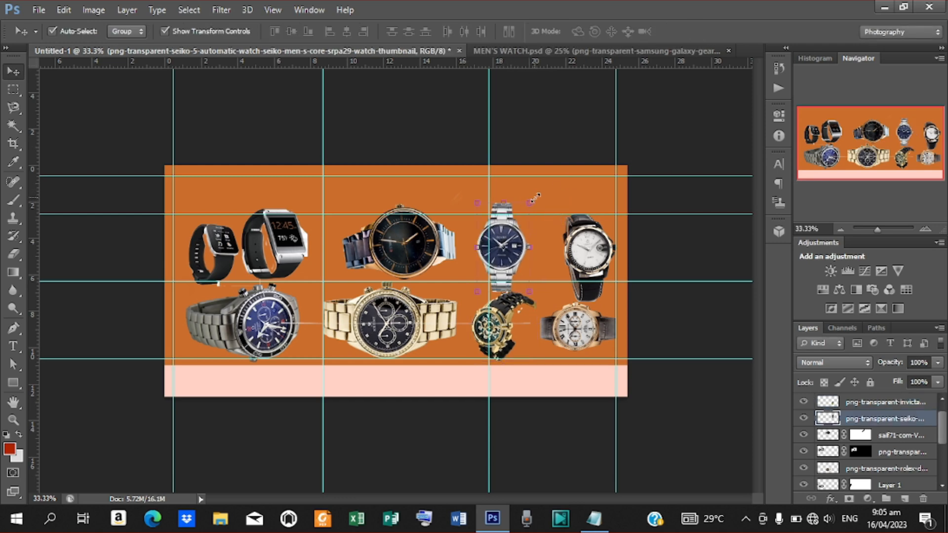
drag(542, 197, 584, 286)
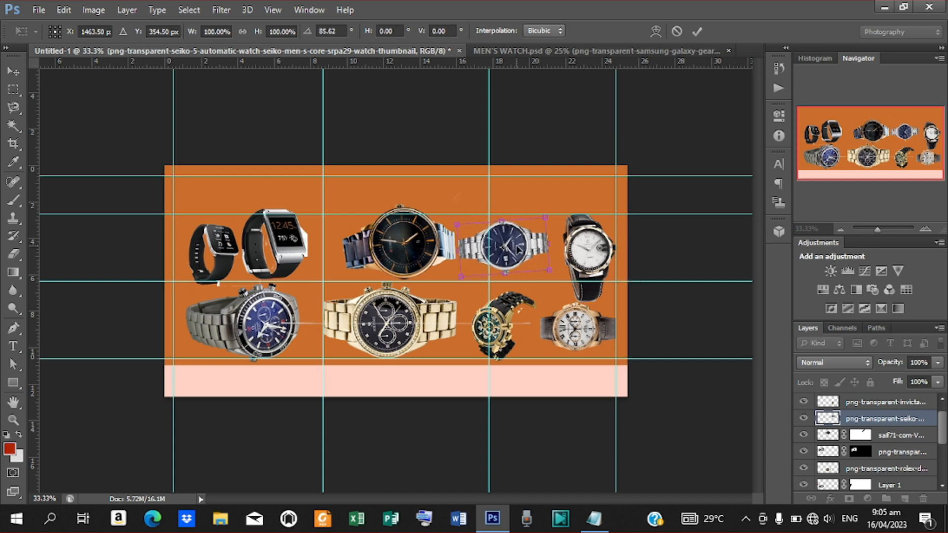
drag(517, 250, 528, 254)
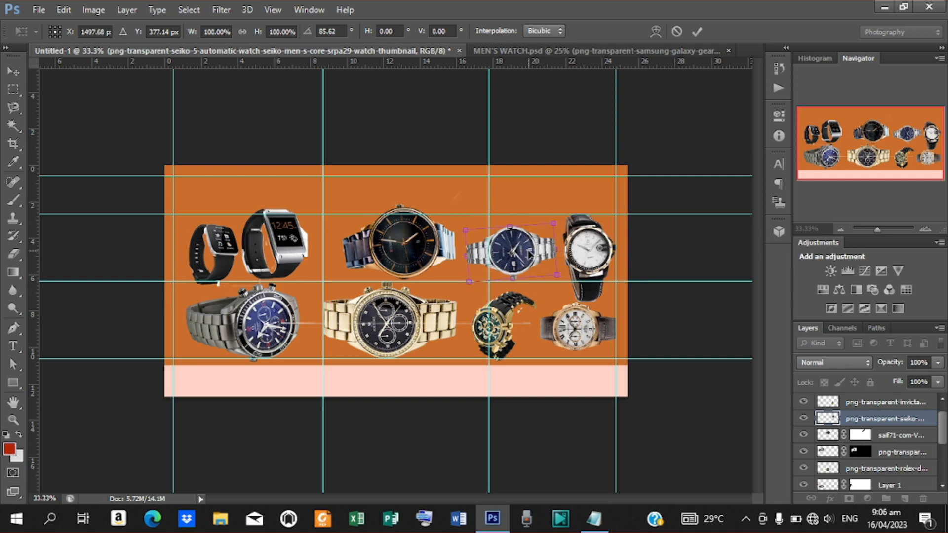
click(696, 32)
Scale the gold watch to about 90% and shift it slightly right and down within its guide area
click(452, 300)
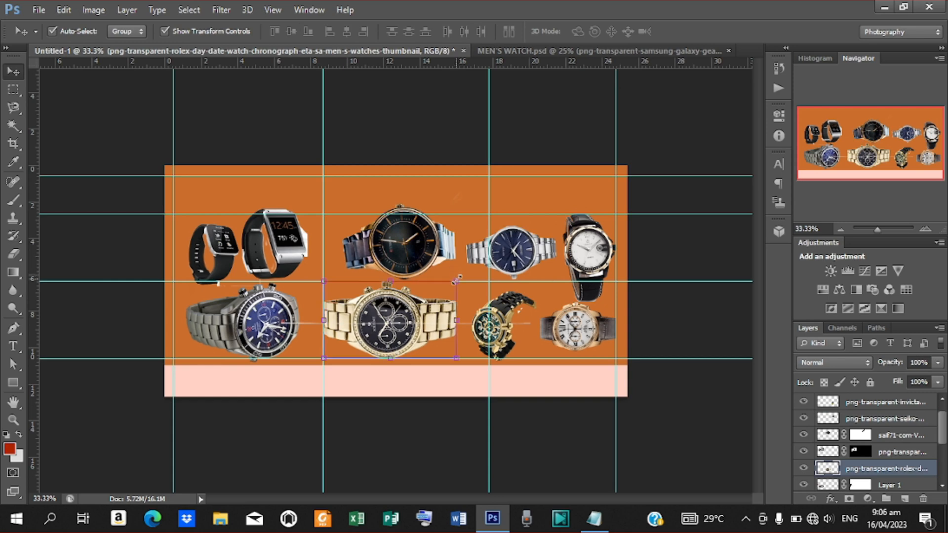
drag(456, 280, 451, 285)
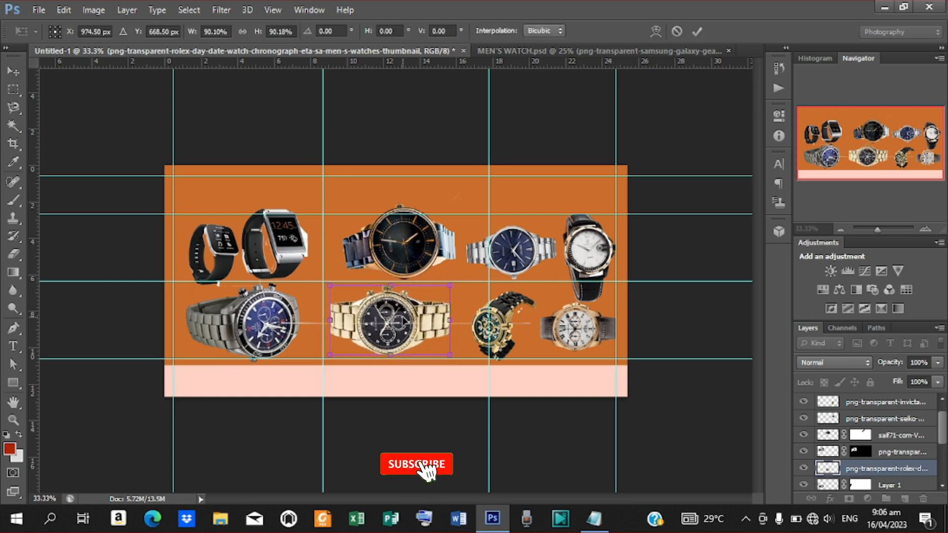
drag(407, 317, 413, 319)
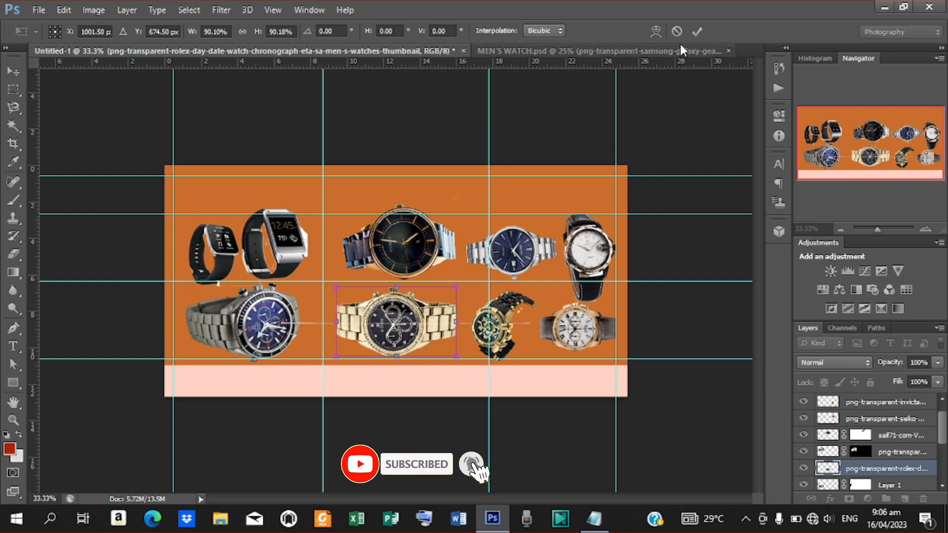
click(696, 32)
Scale the silver watch in the lower row's first column to about 85% and shift it slightly left
click(262, 327)
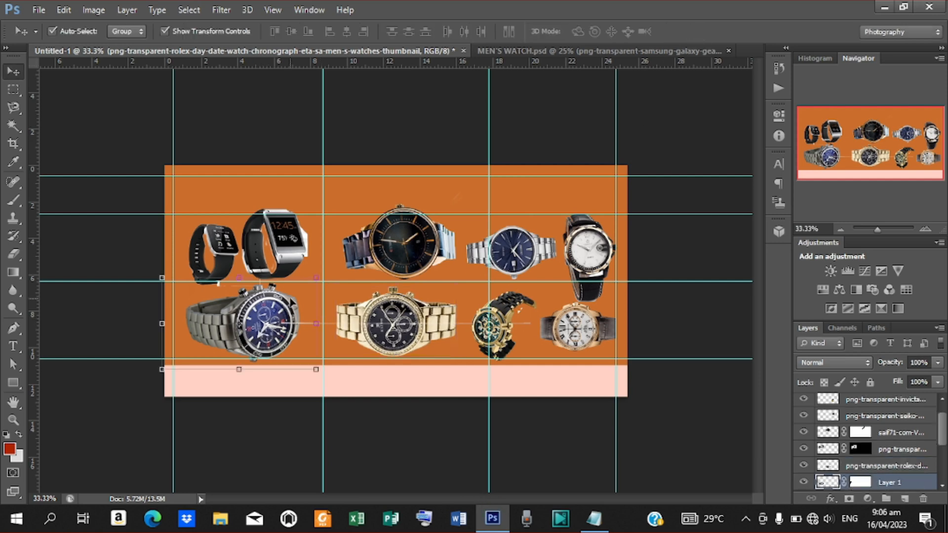
drag(316, 280, 305, 285)
drag(274, 312, 264, 313)
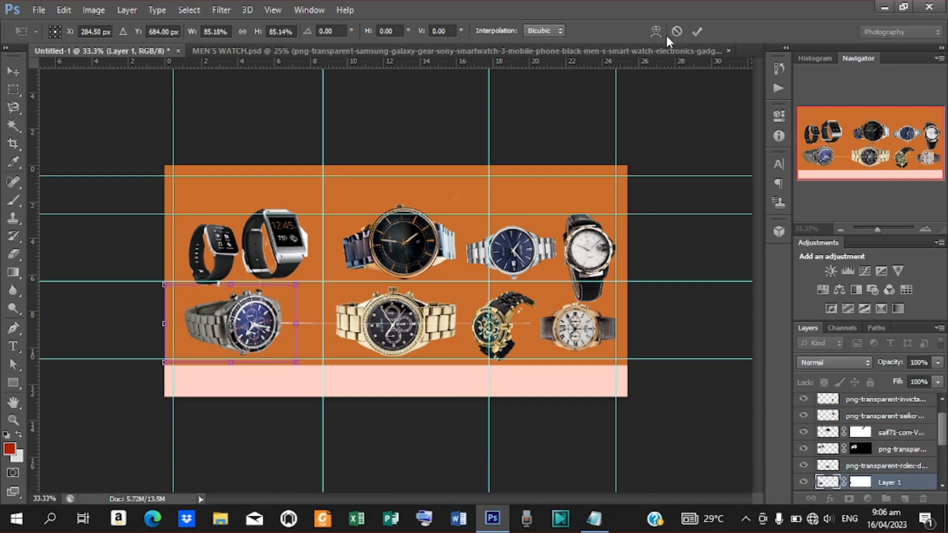
click(698, 31)
Shift the pair of smartwatches slightly and scale it to about 82% so it fits between the upper-row guides
mouse_move(290, 253)
mouse_down()
mouse_move(297, 229)
mouse_move(272, 259)
mouse_move(287, 252)
mouse_up()
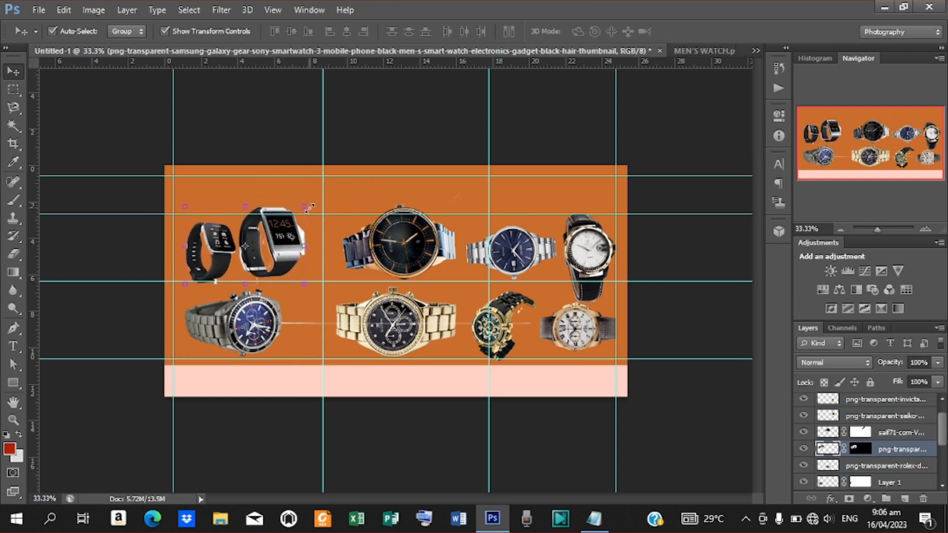
drag(304, 205, 271, 241)
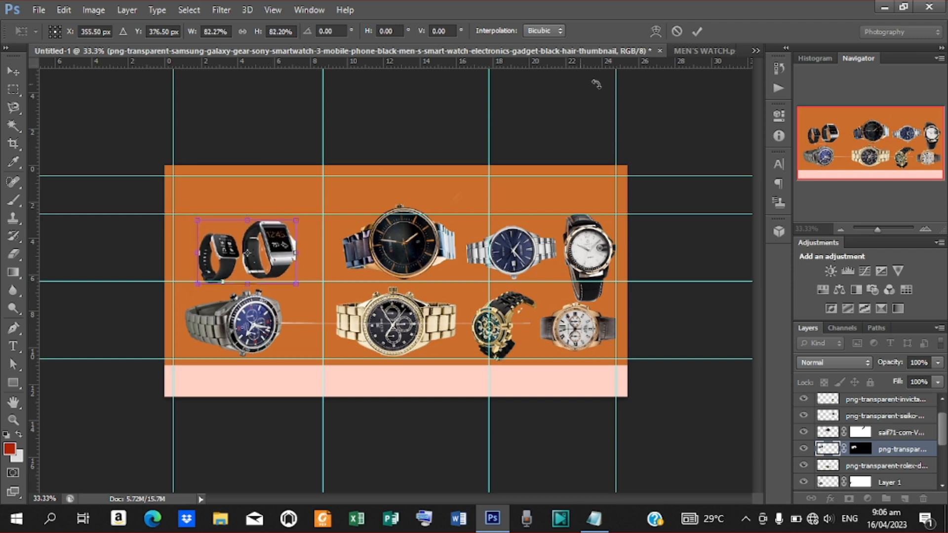
click(697, 32)
Scale the black-dial watch to about 84% and lower it to just above the gold watch
click(471, 202)
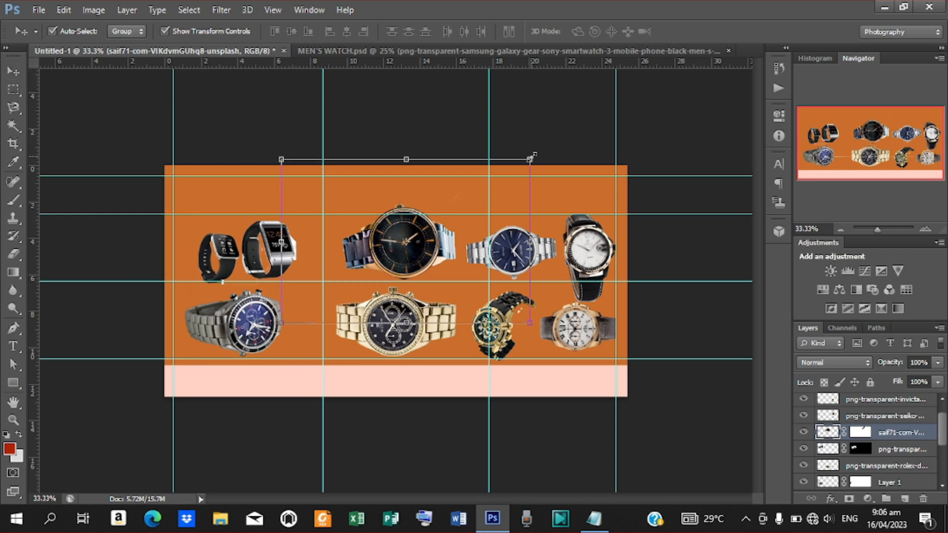
drag(531, 157, 510, 173)
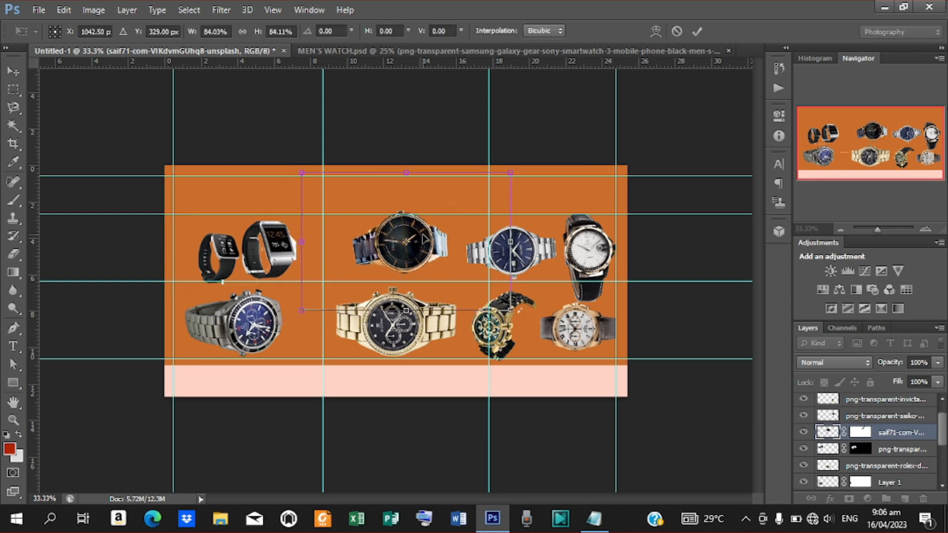
drag(423, 240, 417, 247)
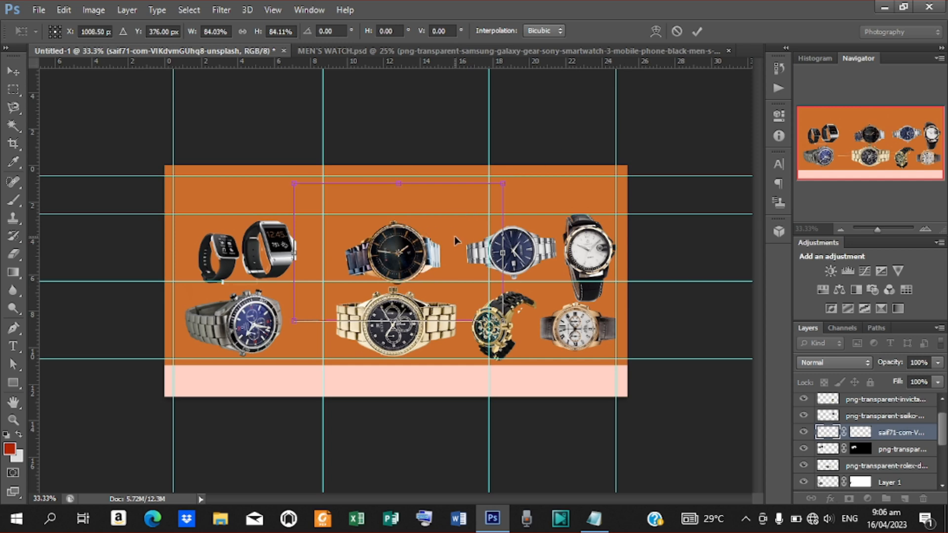
Nudge the black-dial watch left and slightly up so its left end lines up with the gold watch below
key(Left)
key(Left)
key(Left)
key(Left)
key(Left)
key(Left)
key(Left)
key(Left)
key(Left)
key(Up)
key(Up)
key(Up)
key(Up)
key(Up)
key(Up)
key(Up)
key(Up)
key(Up)
key(Up)
key(Up)
key(Up)
key(Up)
key(Up)
key(Up)
key(Up)
key(Up)
key(Up)
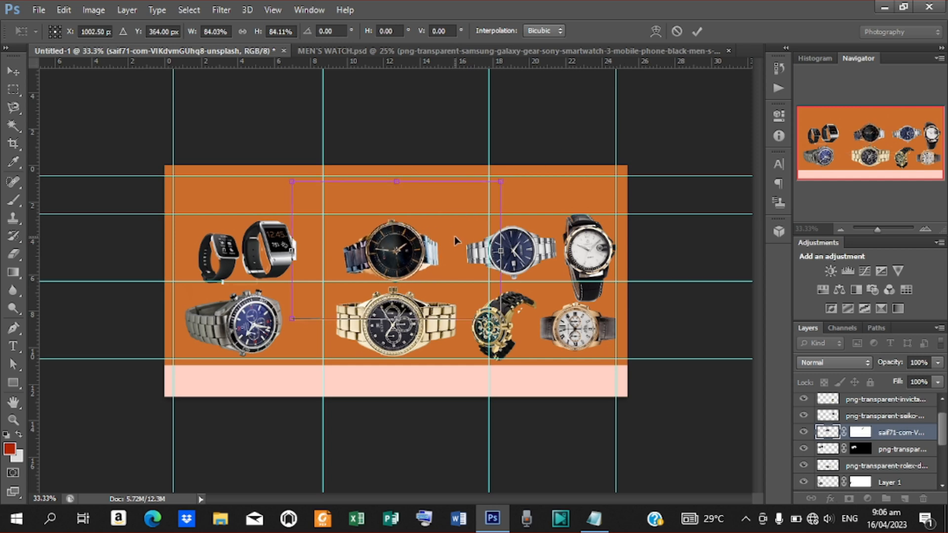
key(Left)
key(Left)
key(Left)
key(Left)
key(Left)
key(Left)
key(Left)
key(Left)
key(Left)
key(Left)
key(Left)
key(Left)
key(Left)
key(Left)
key(Left)
key(Left)
key(Left)
key(Left)
key(Left)
key(Left)
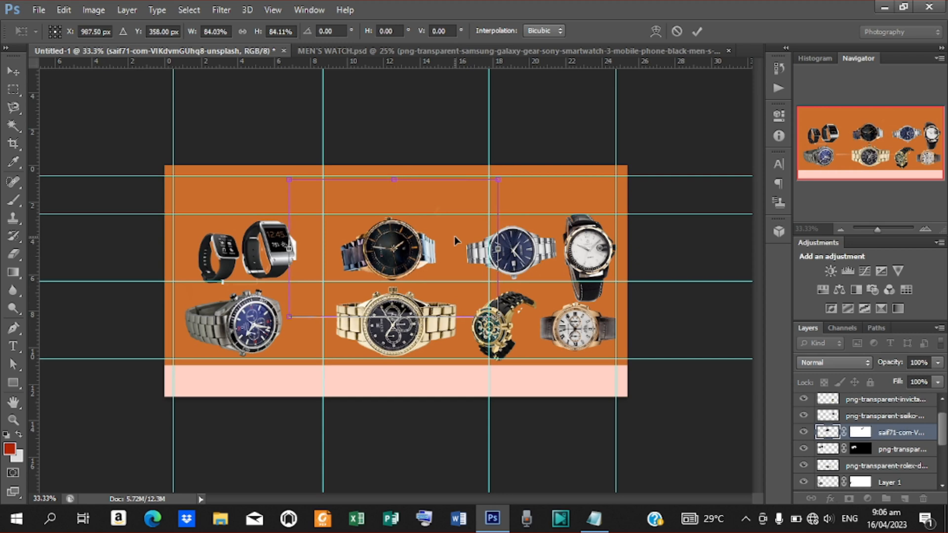
key(Left)
key(Left)
key(Left)
key(Left)
key(Left)
key(Left)
key(Left)
key(Left)
key(Left)
key(Left)
key(Left)
key(Left)
key(Left)
key(Left)
key(Left)
key(Left)
key(Left)
key(Left)
key(Left)
key(Left)
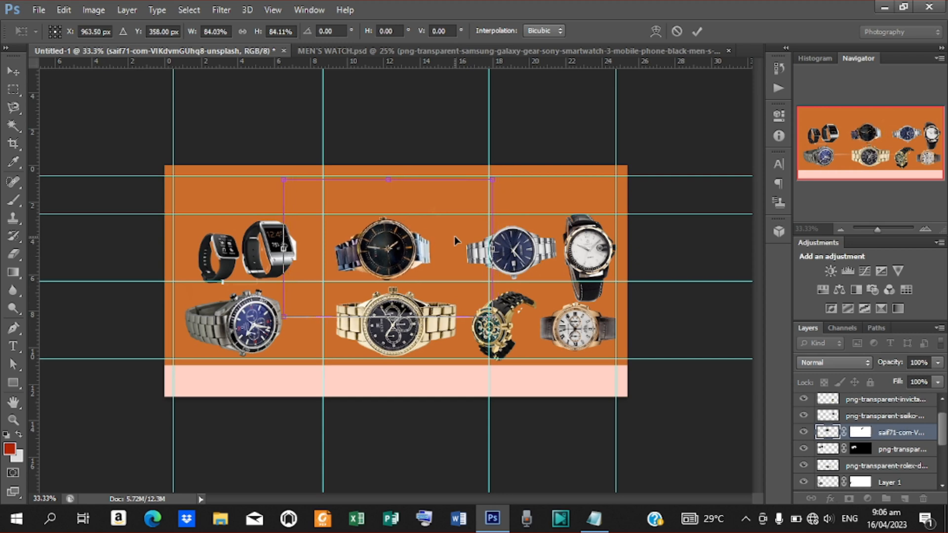
click(697, 32)
Move the horizontal blue-dial watch closer to the black-dial watch and enlarge it to about 112% between the guides
click(524, 253)
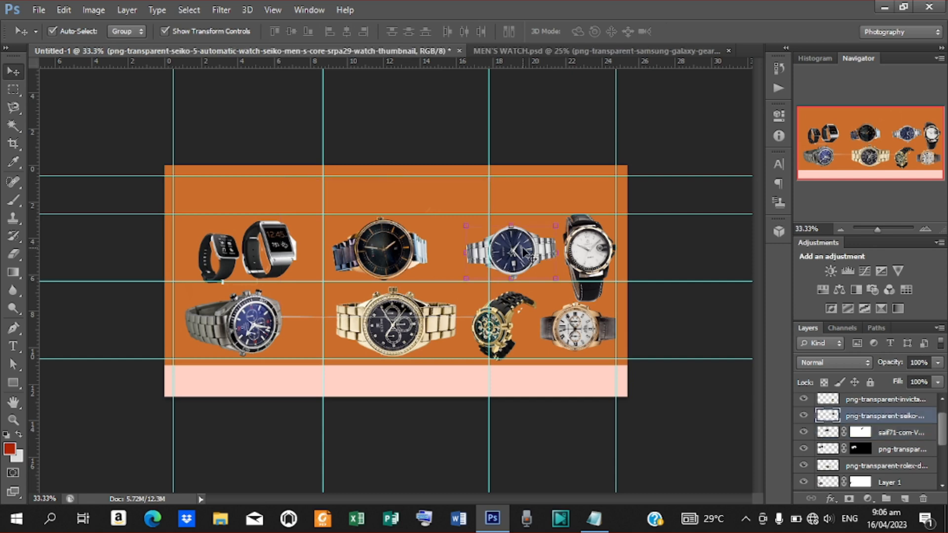
drag(525, 252, 508, 249)
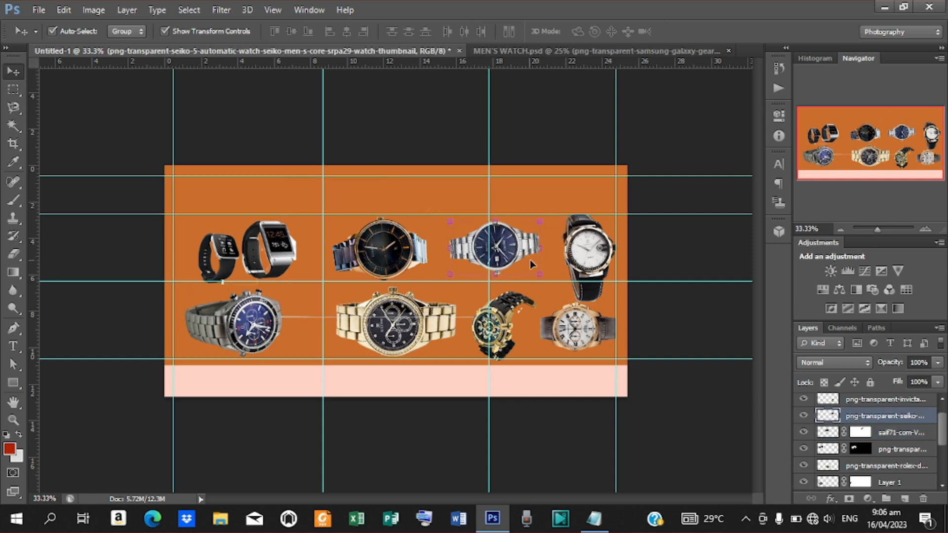
drag(540, 276, 547, 279)
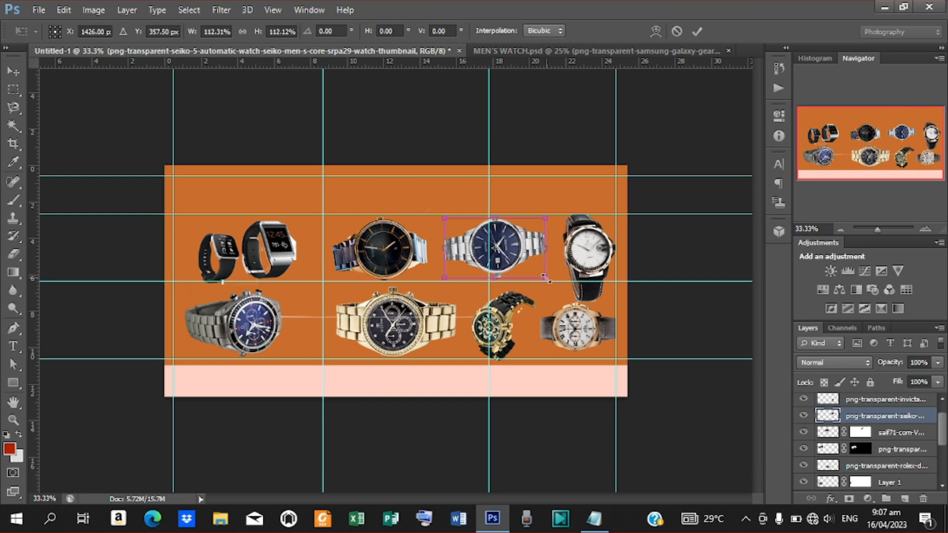
click(698, 29)
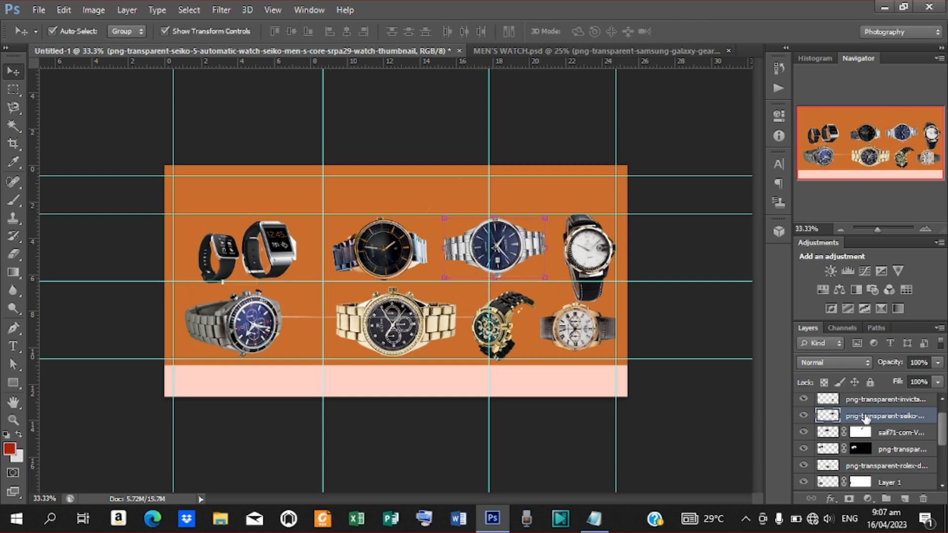
Try to cut a rectangular area around the stray line beside the gold watch onto a new layer
click(17, 88)
drag(271, 301, 487, 348)
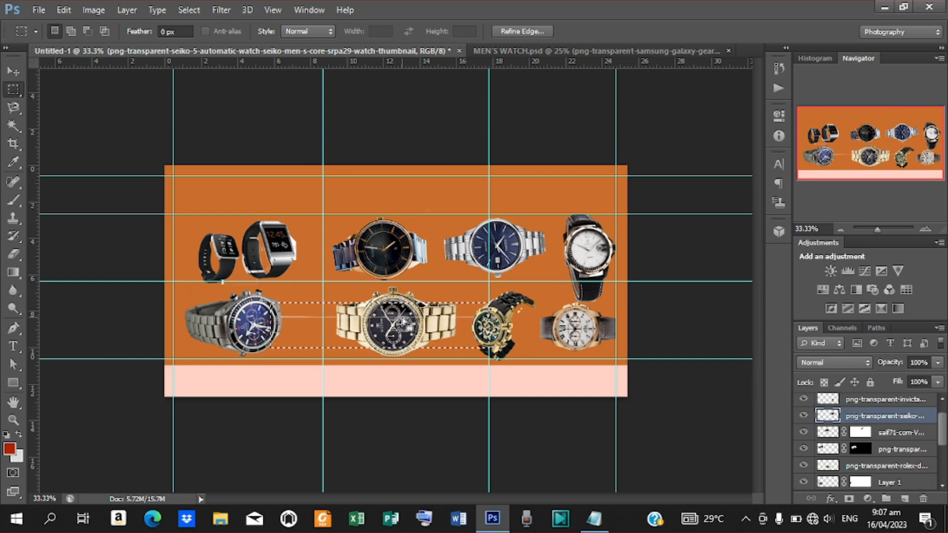
right_click(403, 345)
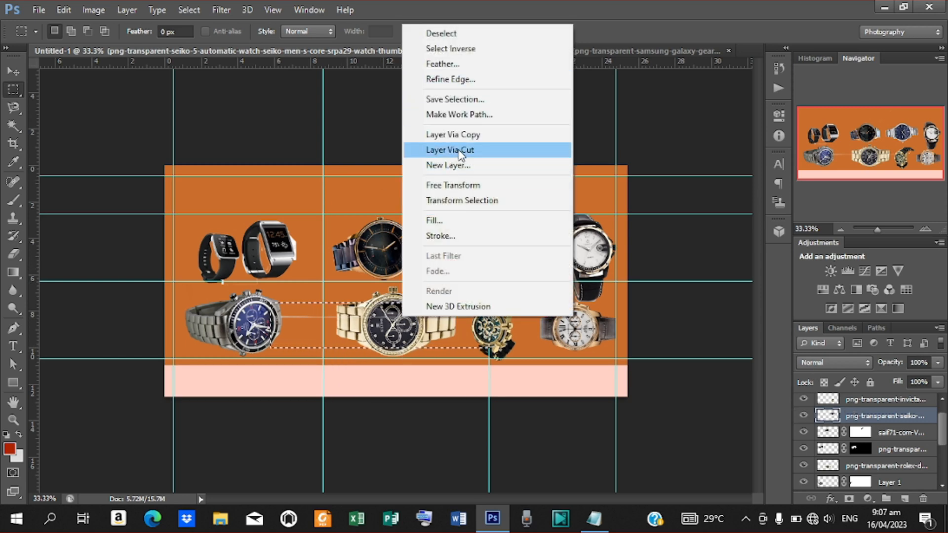
click(459, 150)
click(401, 202)
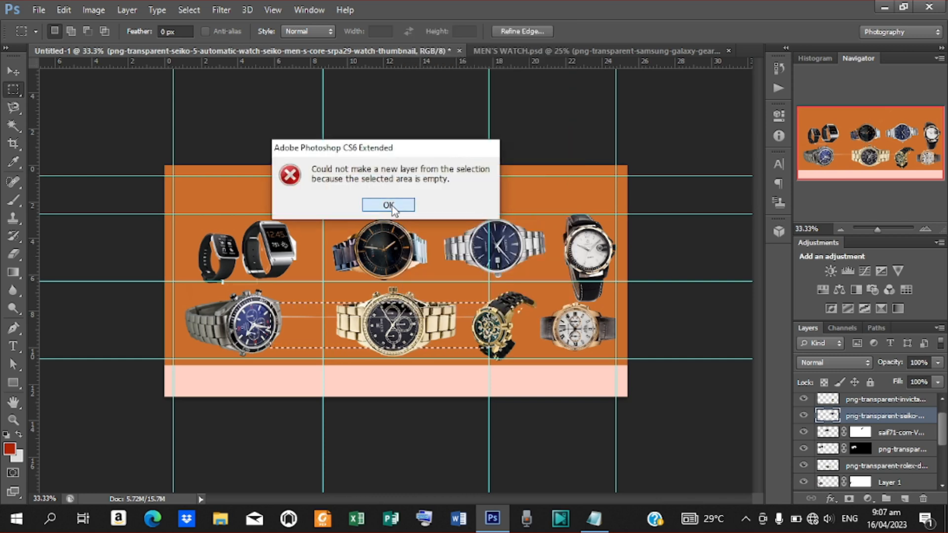
Hide the thin stray line across the lower row by painting black on the black-dial watch's layer mask with a 250 px brush
click(888, 433)
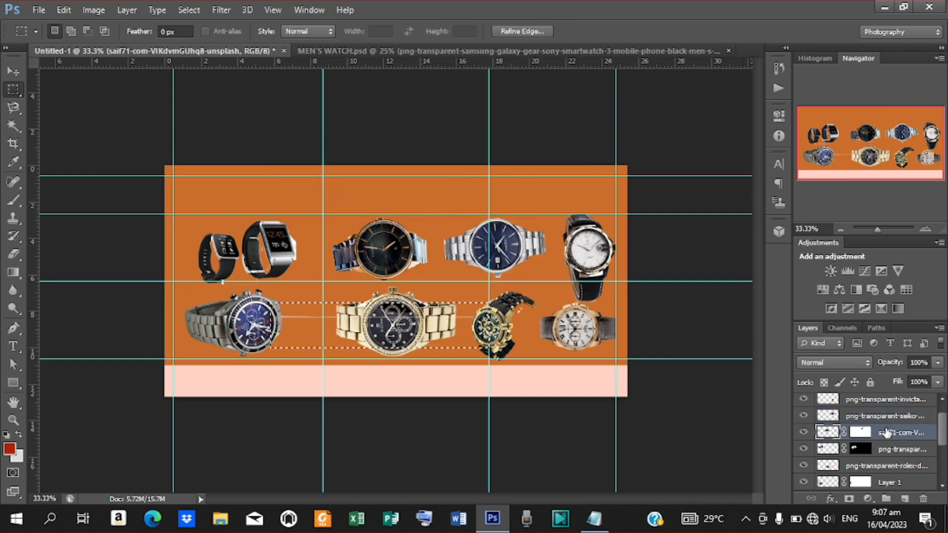
click(561, 206)
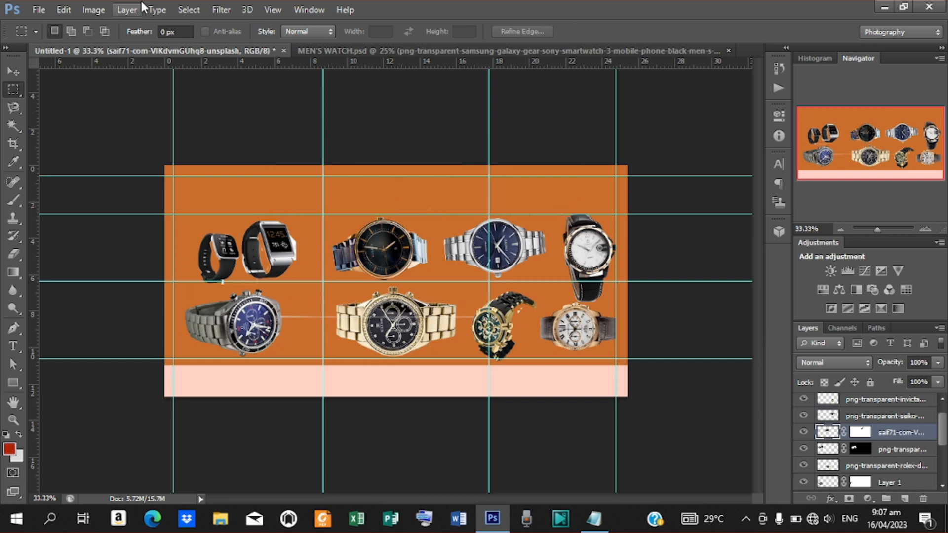
click(12, 68)
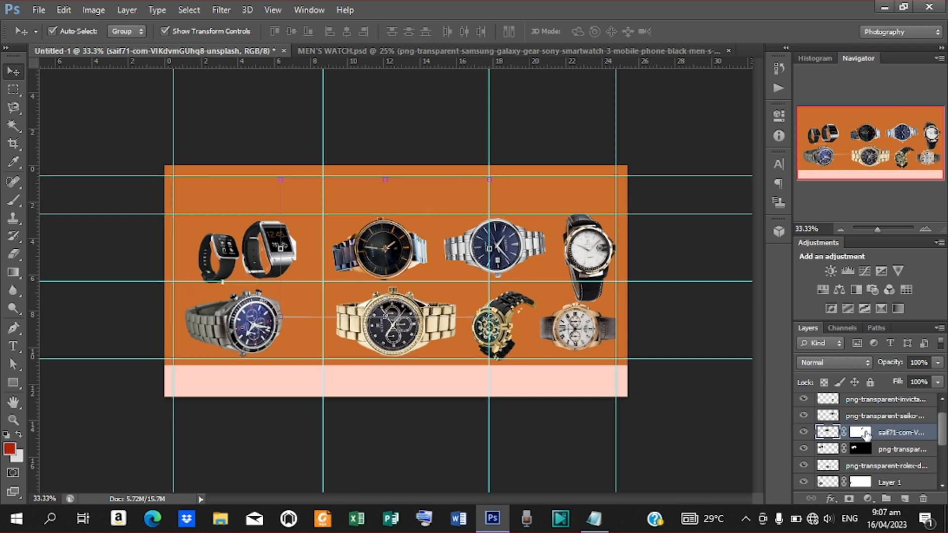
click(865, 434)
right_click(865, 433)
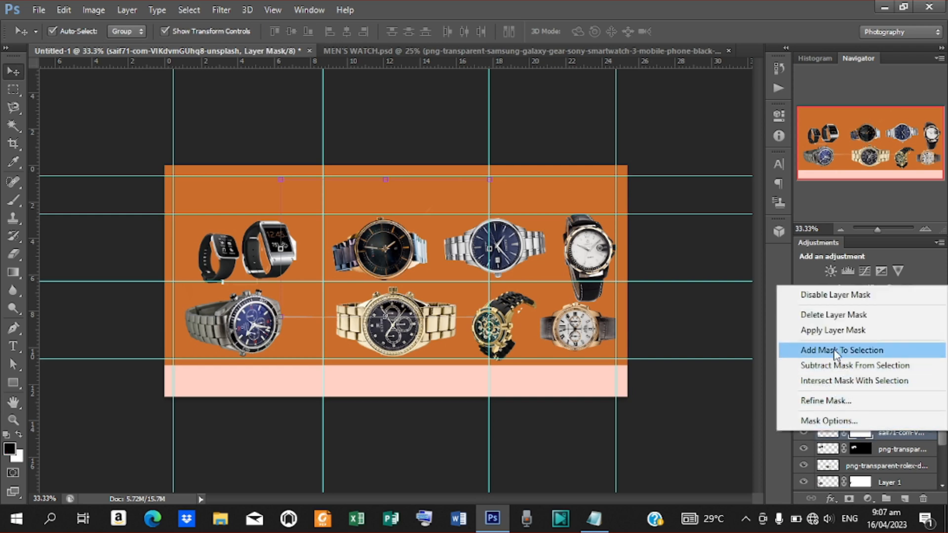
click(14, 198)
click(14, 199)
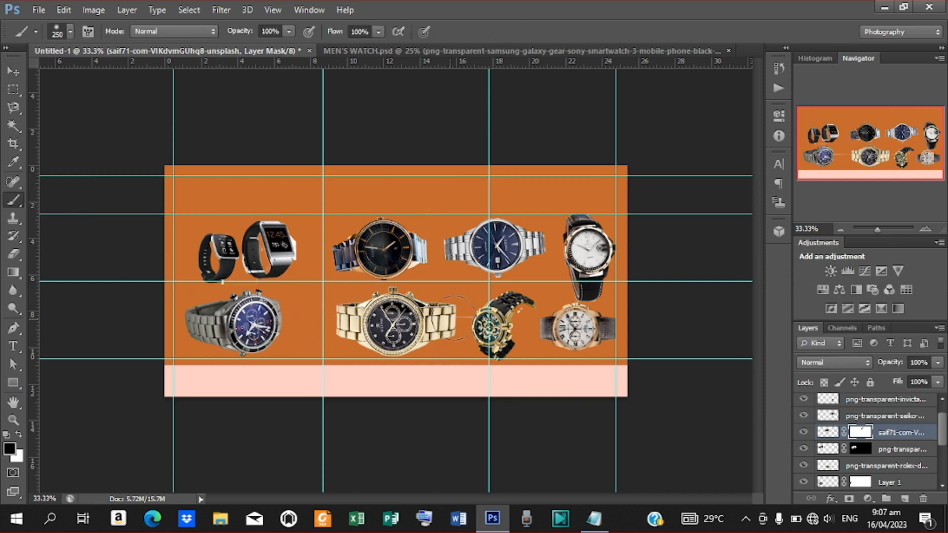
drag(298, 319, 457, 325)
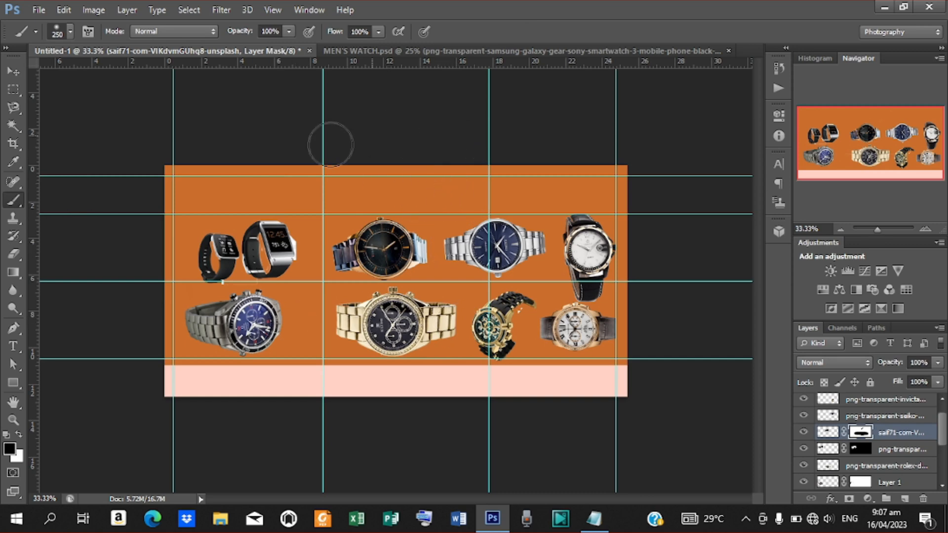
Add a layer mask to the green-dial strap watch in the lower row and touch it up with a smaller black brush
click(889, 419)
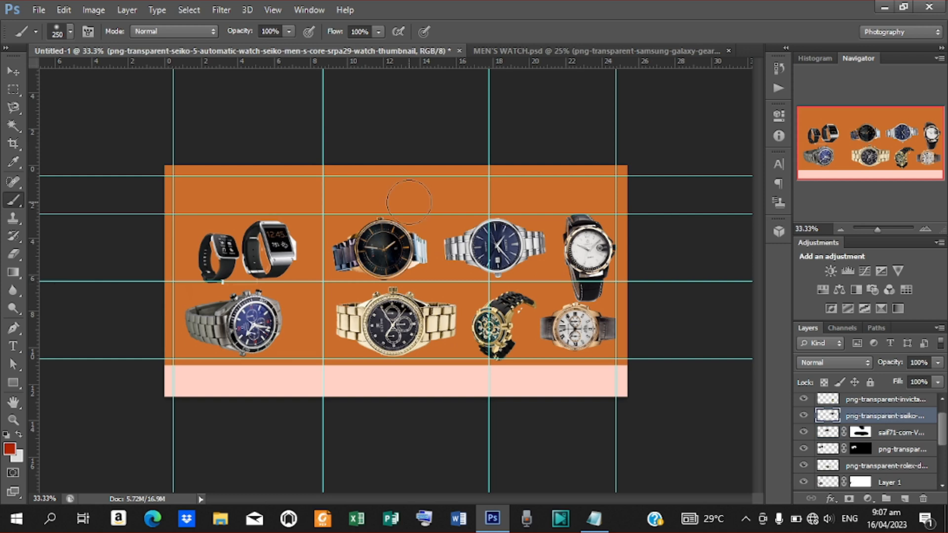
click(16, 73)
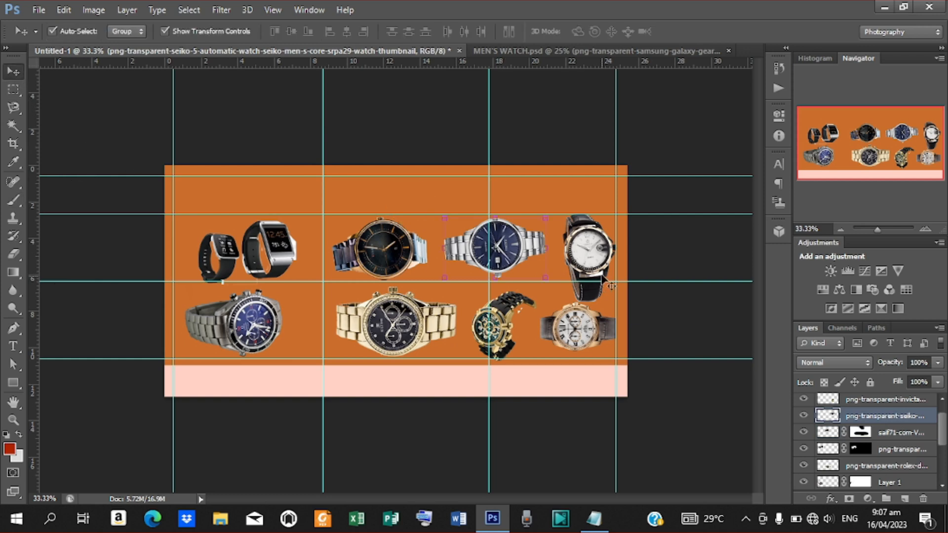
click(506, 316)
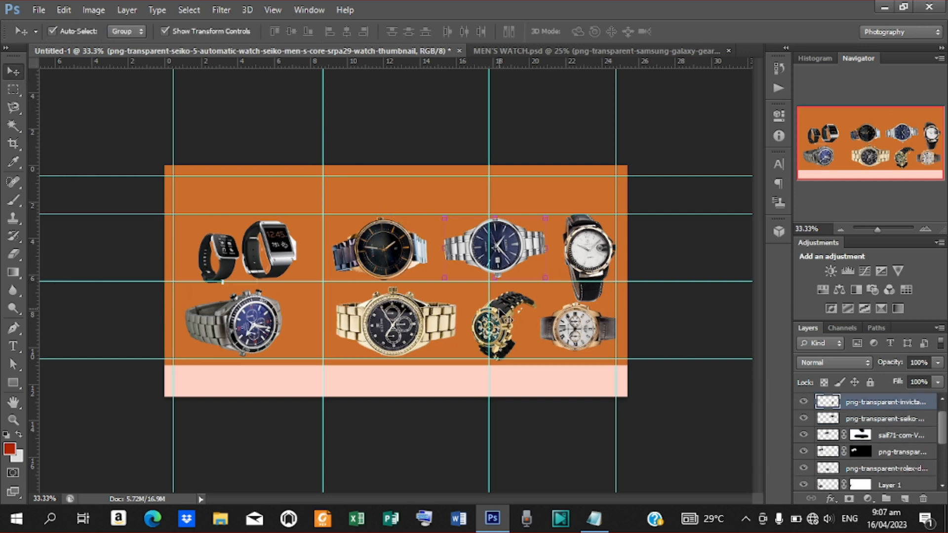
click(849, 498)
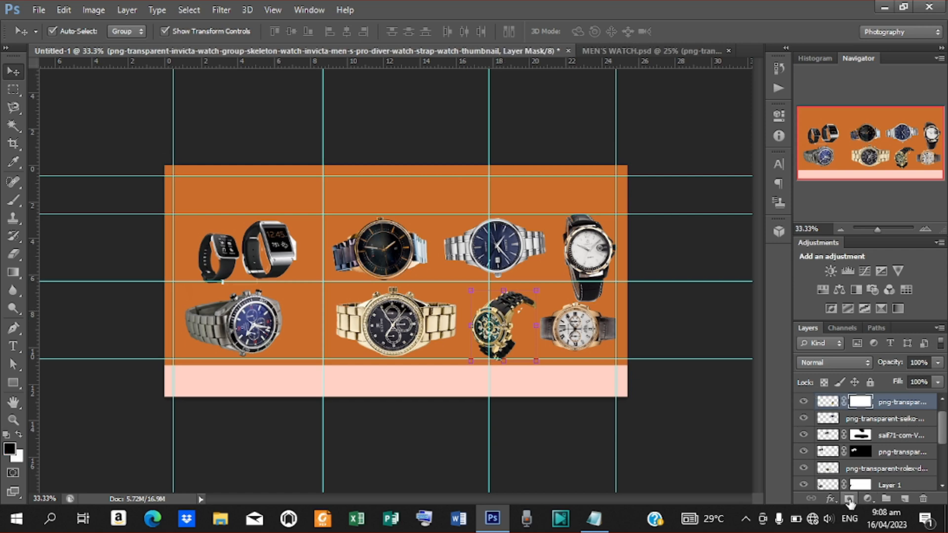
click(12, 201)
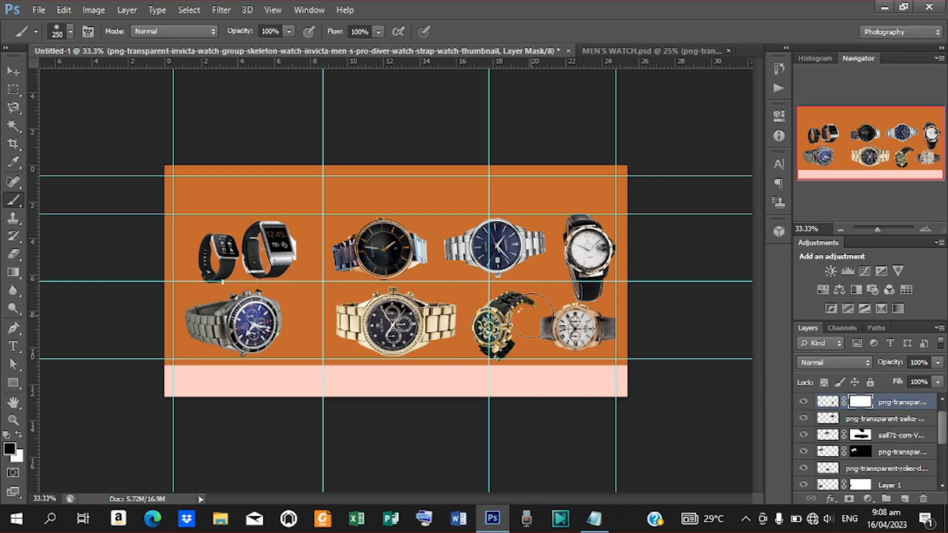
key(bracketleft)
key(bracketleft)
key(bracketleft)
key(bracketleft)
Paint out the white remnant beneath the smaller smartwatch on the smartwatch pair's layer mask with a small black brush
click(887, 419)
click(14, 72)
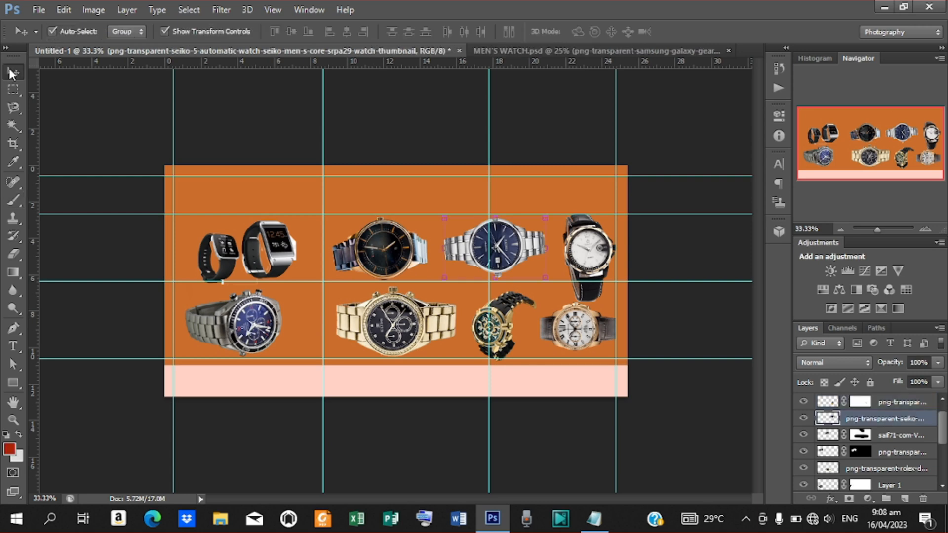
click(294, 253)
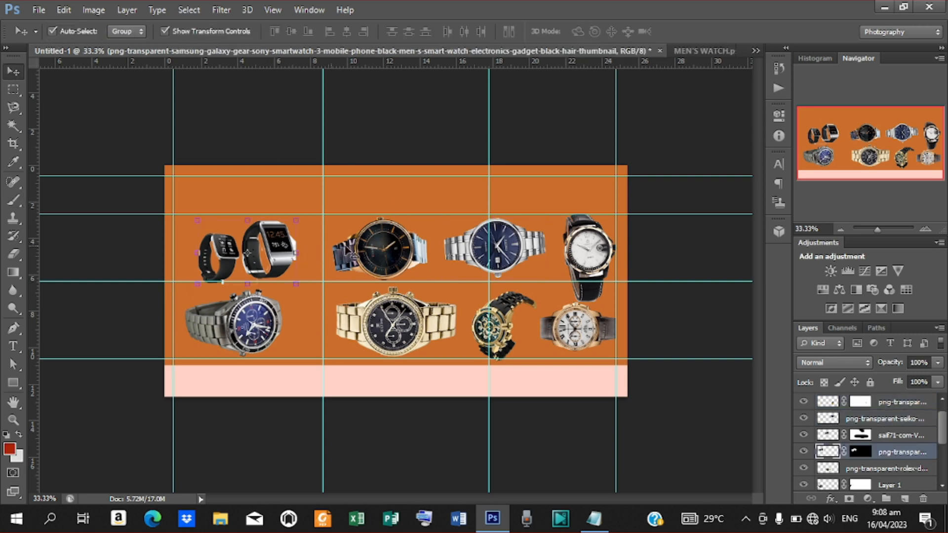
click(865, 452)
key(b)
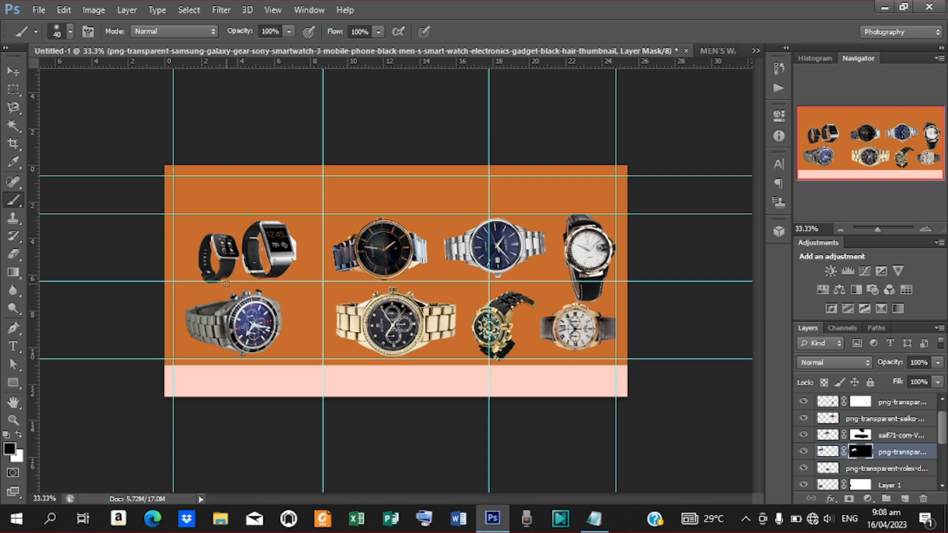
key(bracketleft)
click(12, 70)
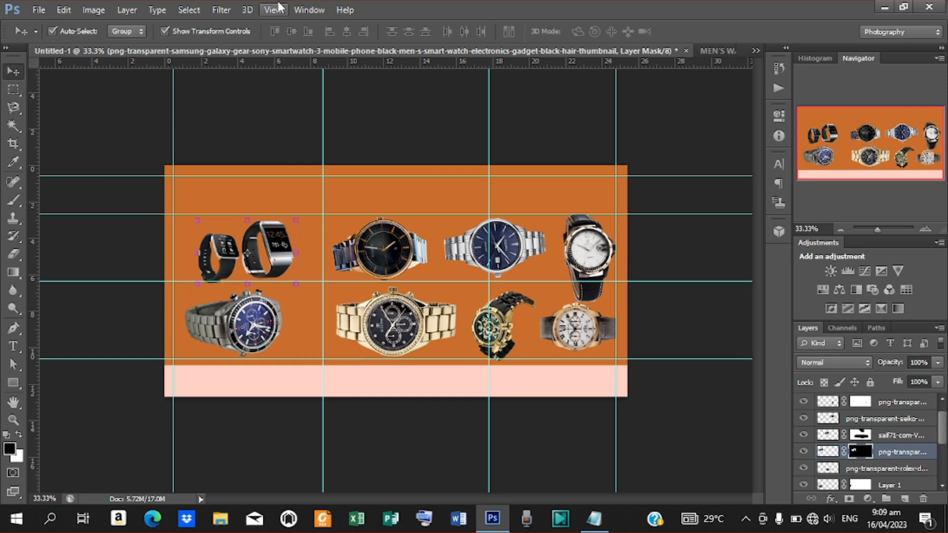
Clear all guides from the banner and deselect the smartwatch layer
click(277, 10)
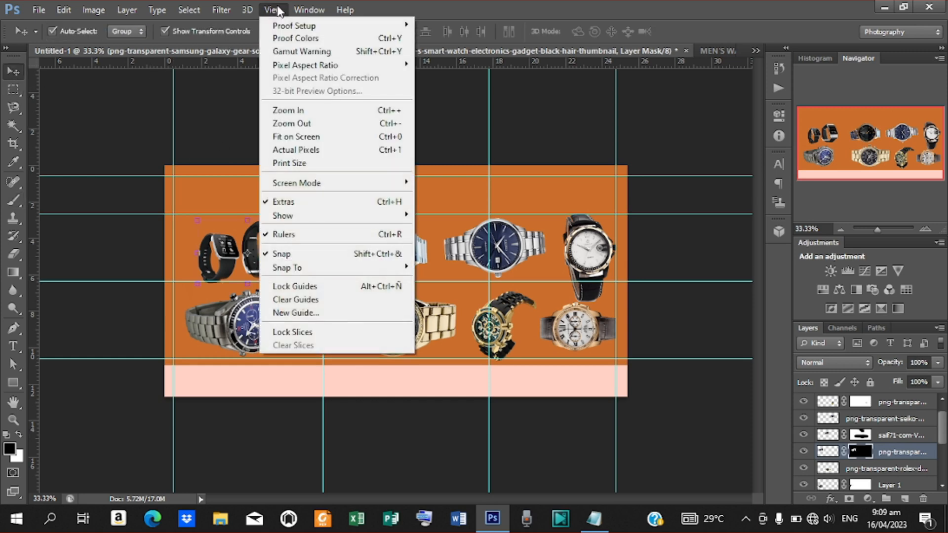
click(311, 299)
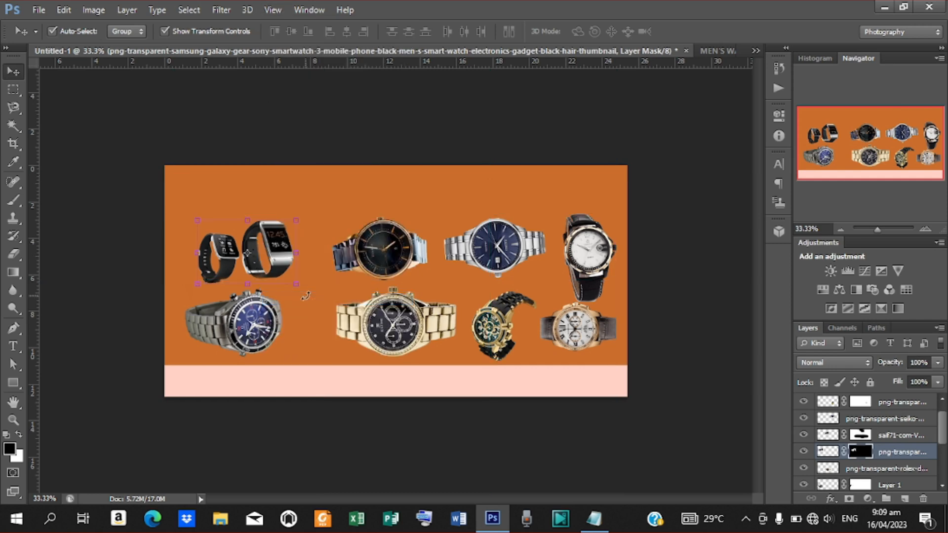
click(681, 319)
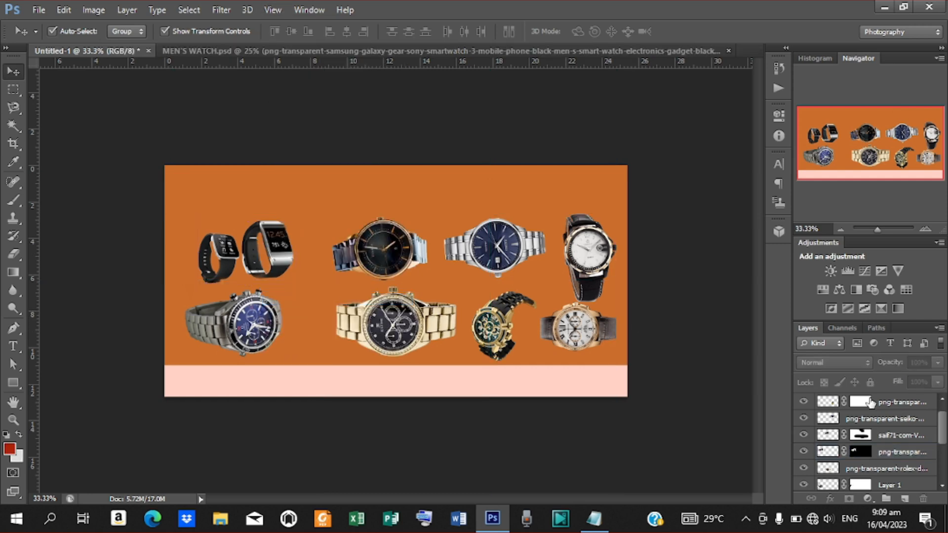
Nudge the green-dial strap watch slightly upward so it sits level with the other lower-row watches
click(887, 403)
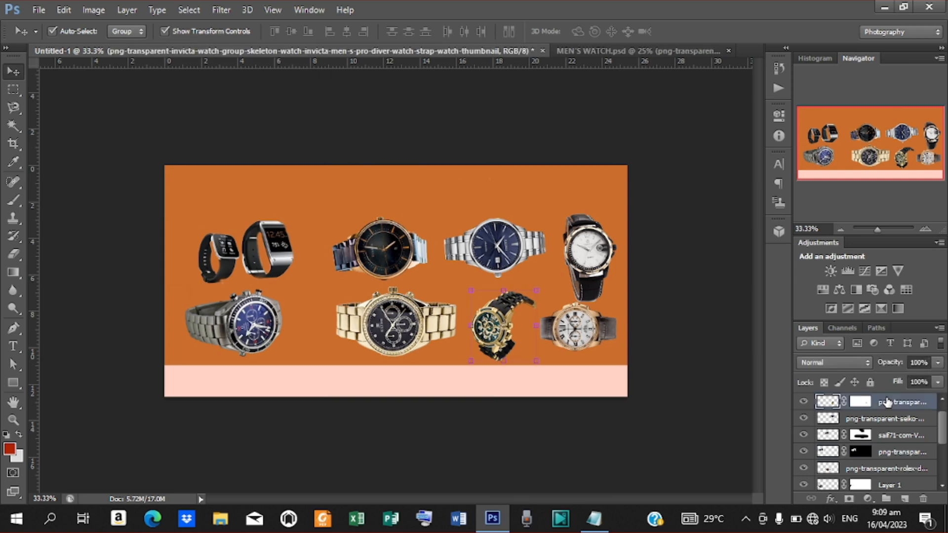
key(Up)
key(Up)
key(Up)
key(Up)
key(Up)
key(Up)
key(Up)
key(Up)
key(Up)
key(Up)
key(Up)
key(Up)
key(Up)
key(Up)
key(Up)
key(Up)
key(Up)
key(Up)
key(Up)
key(Up)
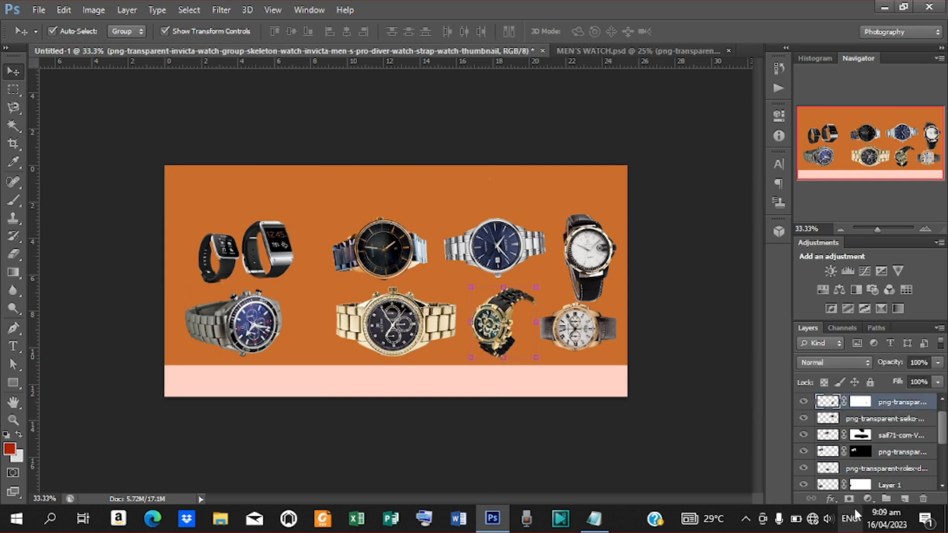
Create a new empty layer, place it directly beneath the green-dial strap watch's layer and keep it active
click(904, 499)
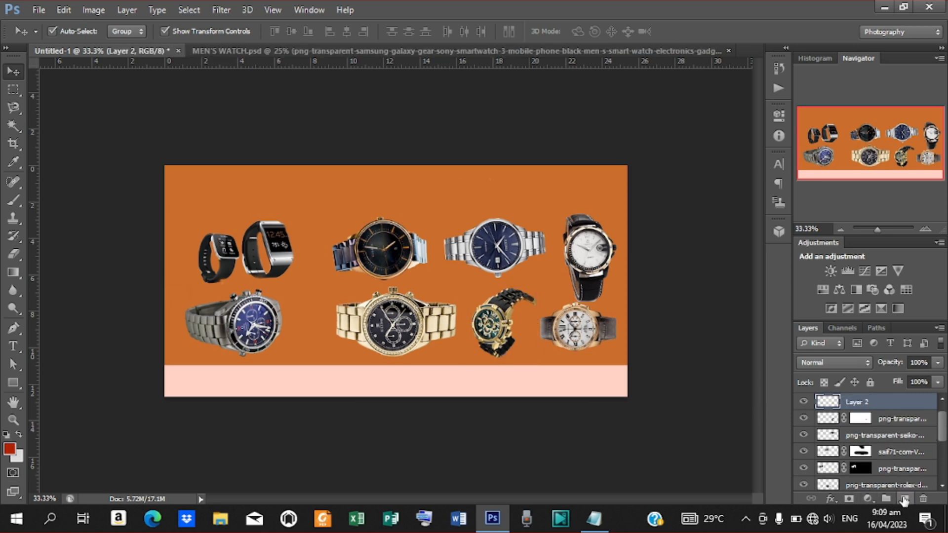
drag(870, 405, 870, 434)
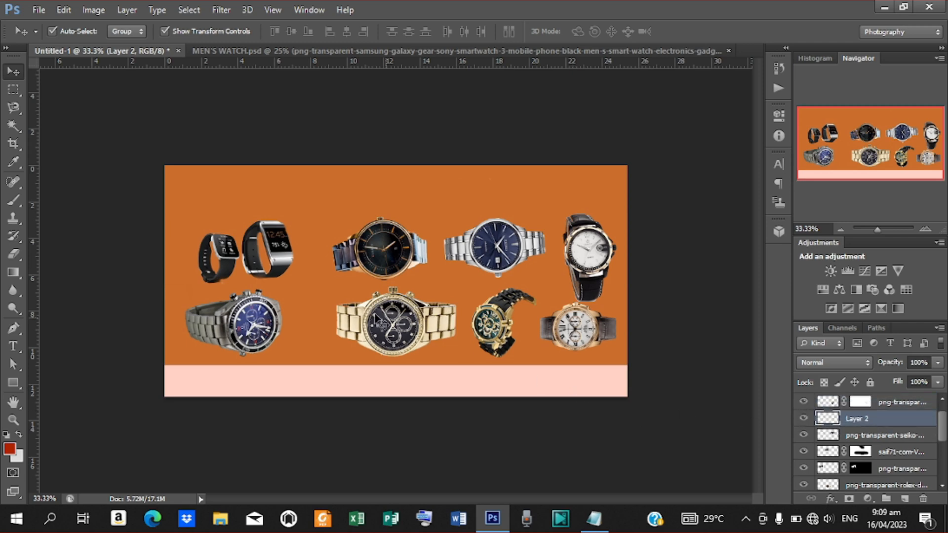
click(13, 200)
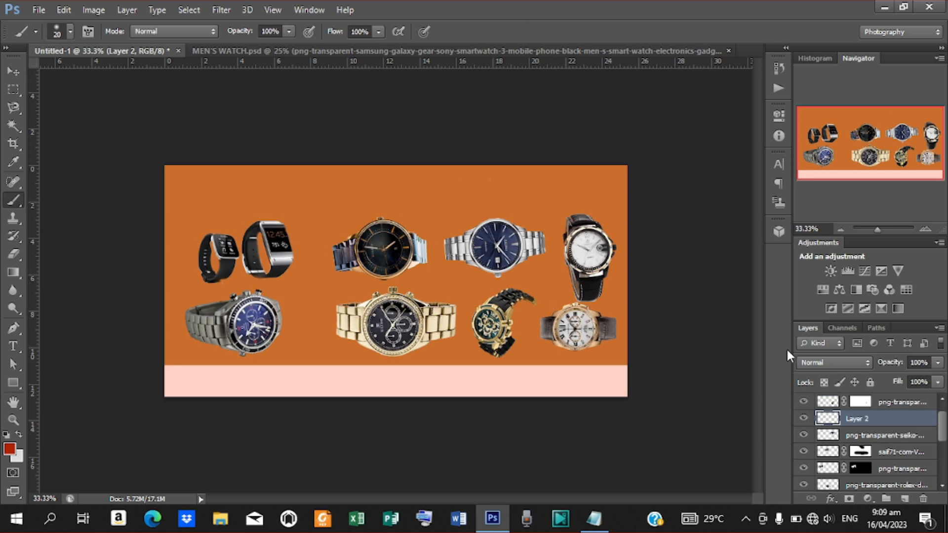
click(889, 402)
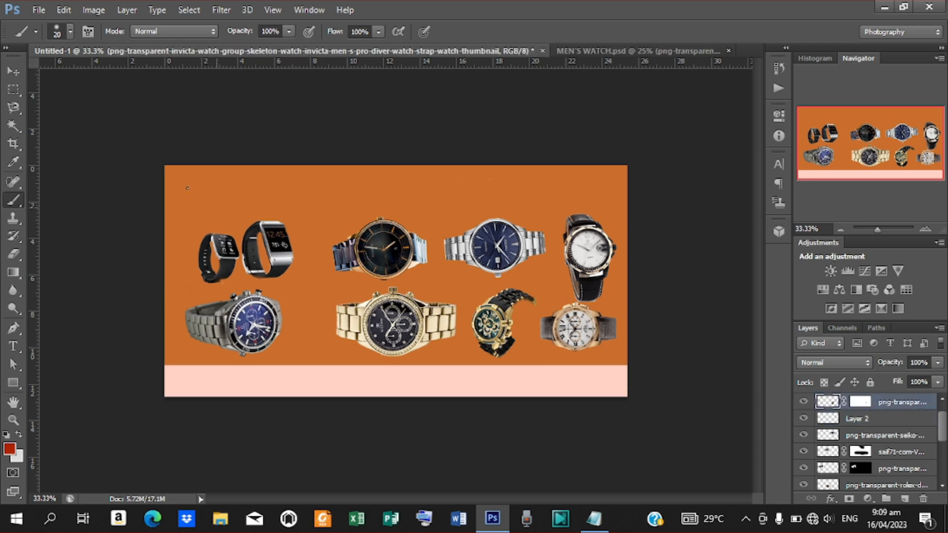
click(17, 70)
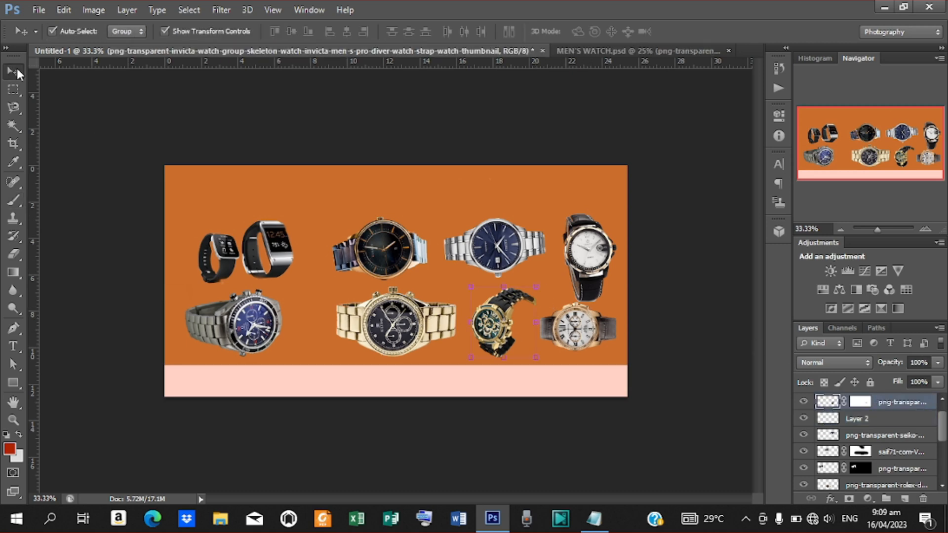
click(857, 419)
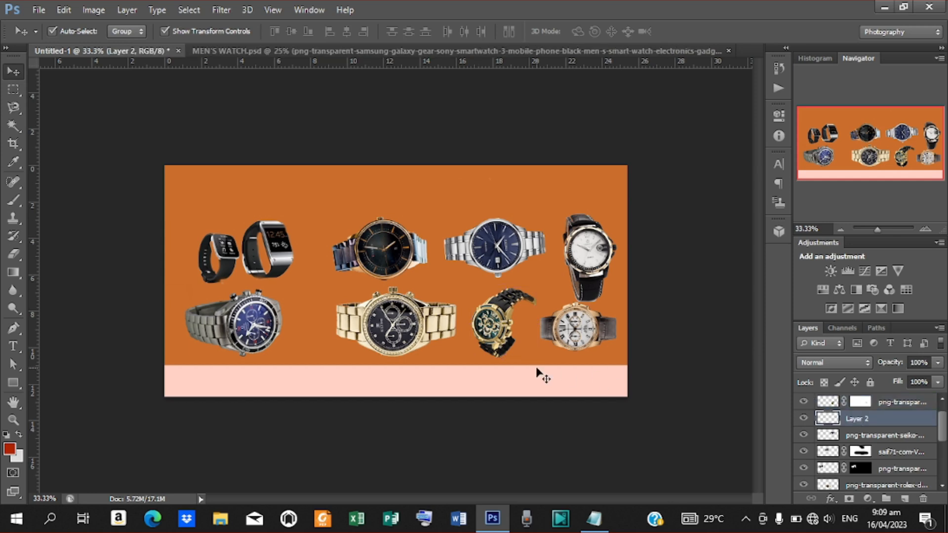
Switch to the Brush tool and set the brush size to 600 px for the new layer
key(b)
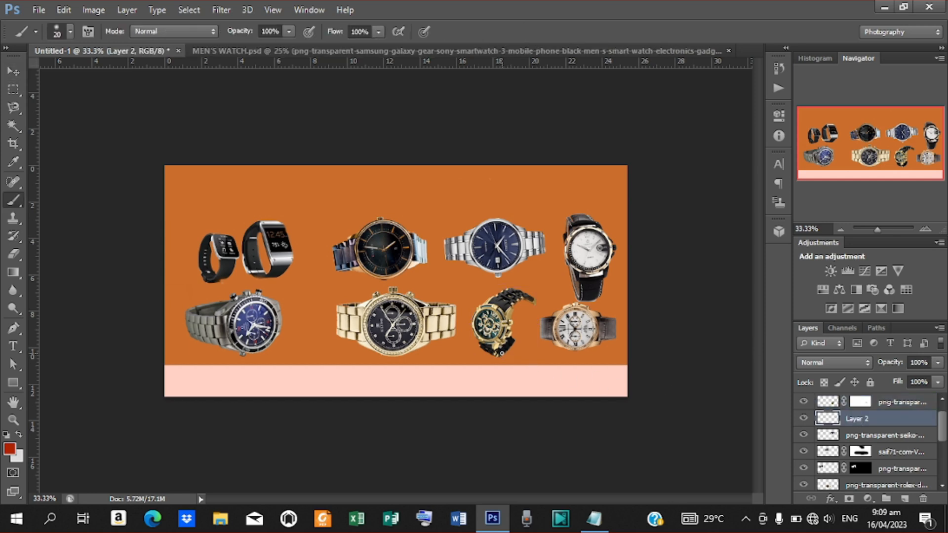
key(bracketright)
key(bracketright)
key(bracketright)
key(bracketright)
key(bracketright)
key(bracketright)
key(bracketright)
key(bracketright)
key(bracketright)
key(bracketright)
key(bracketright)
key(bracketright)
key(bracketright)
key(bracketright)
key(bracketright)
key(bracketright)
key(bracketright)
key(bracketright)
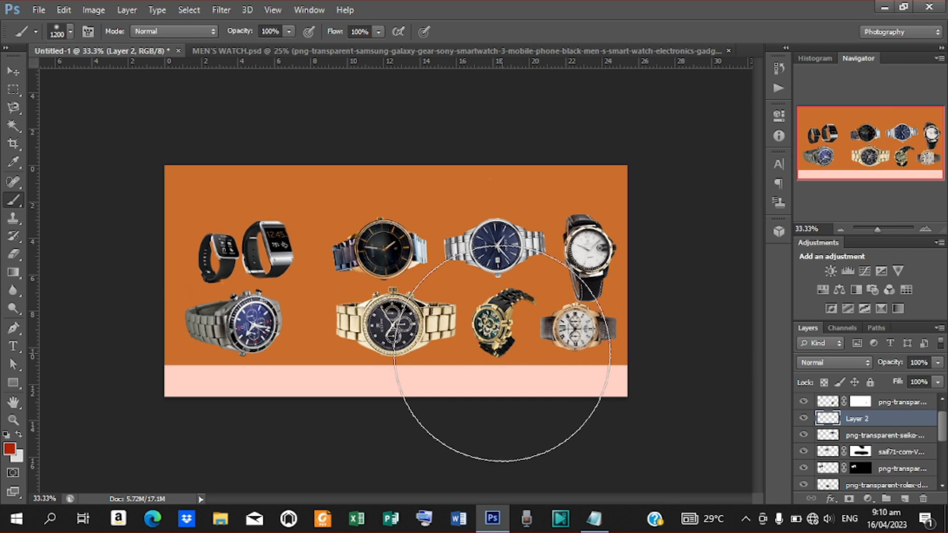
key(bracketleft)
key(bracketleft)
key(bracketleft)
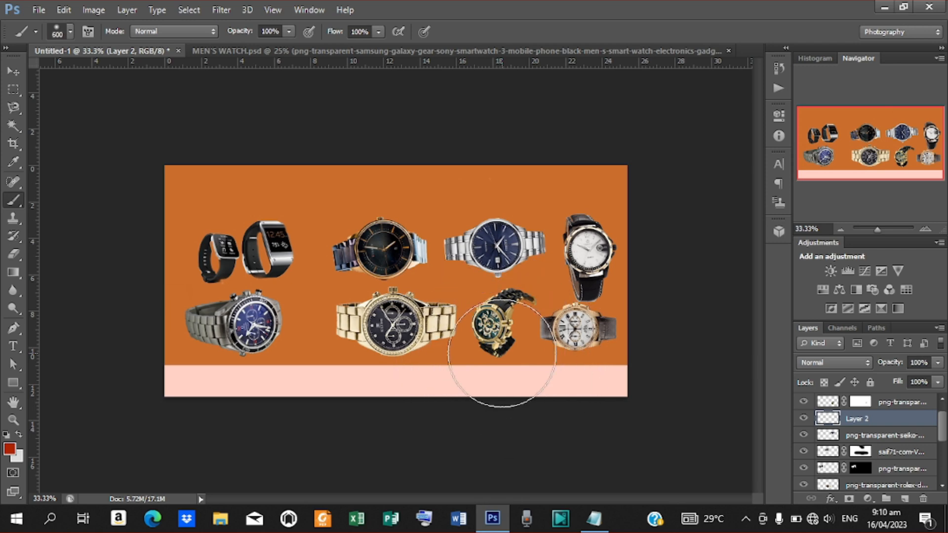
Set the foreground colour to black for the brush
click(9, 449)
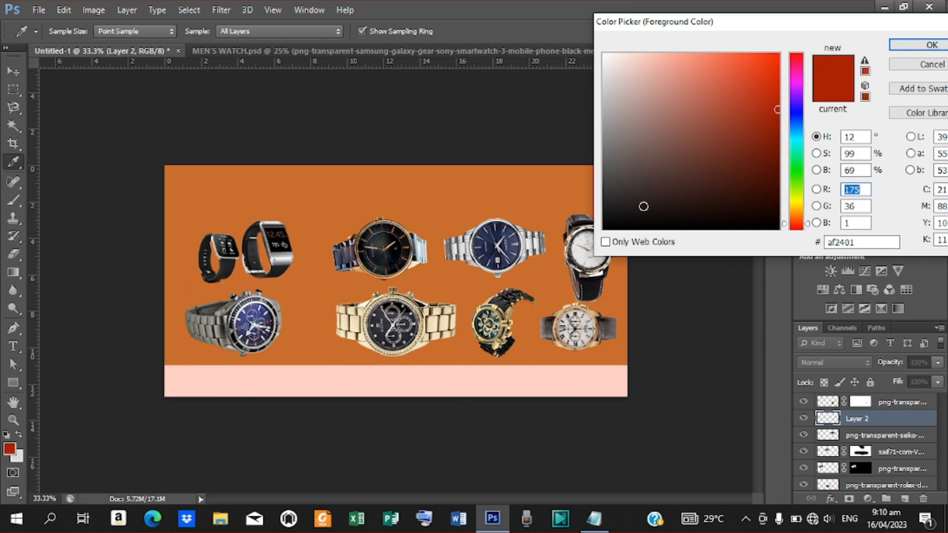
click(604, 229)
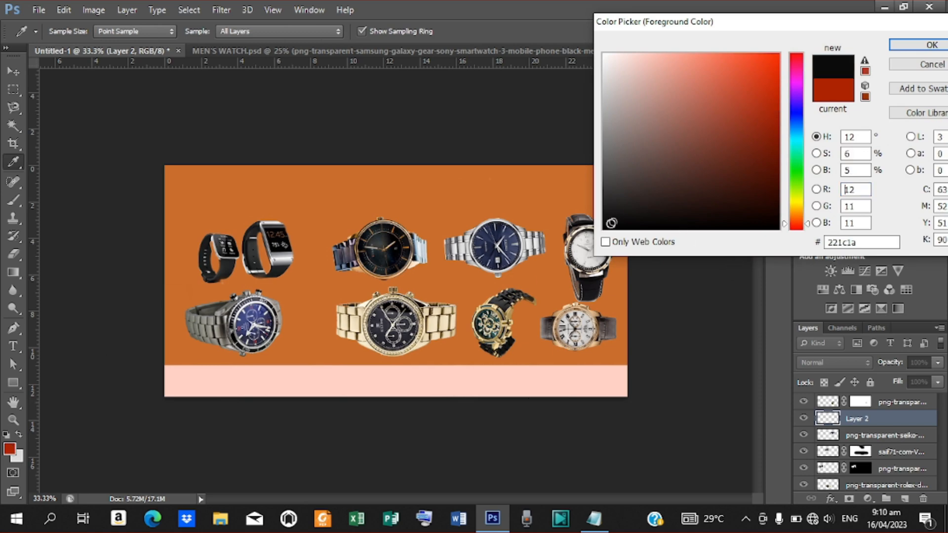
key(b)
click(925, 44)
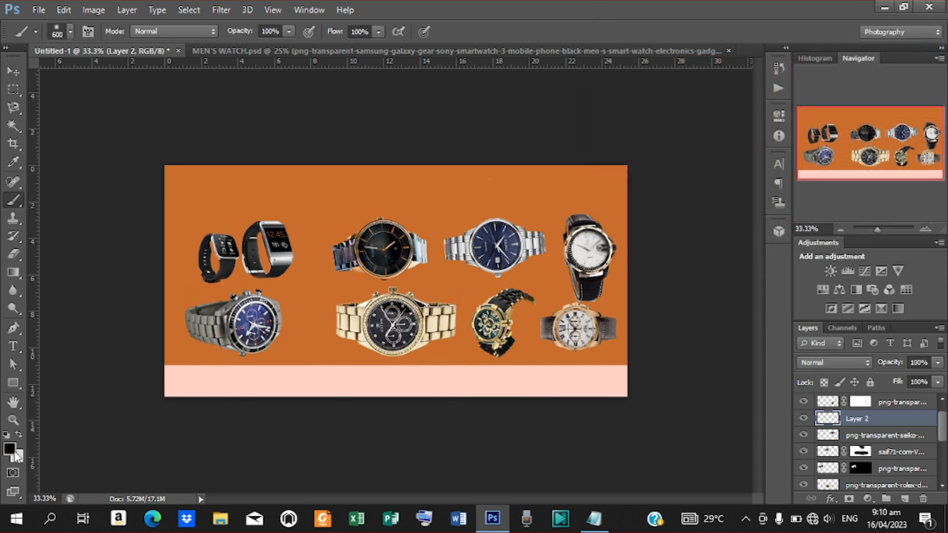
Set the brush size to 300 px and paint one soft black dab at the base of the green-dial strap watch
key(x)
key(x)
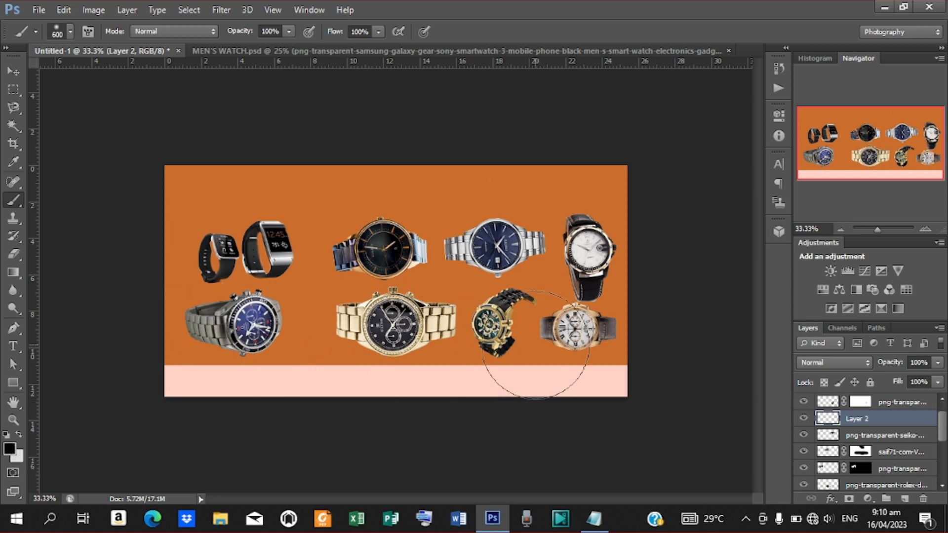
key(bracketright)
key(bracketright)
key(bracketright)
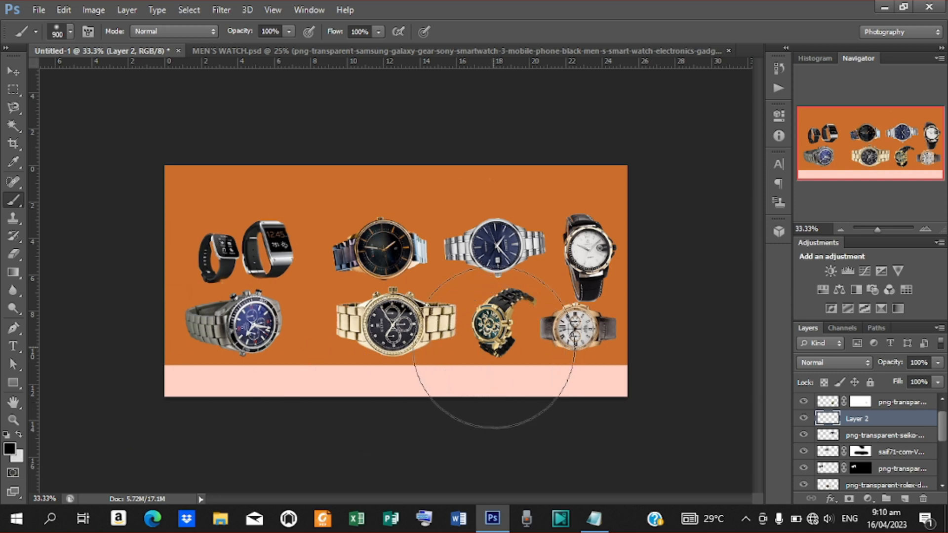
key(bracketleft)
key(bracketleft)
key(bracketleft)
key(bracketleft)
key(bracketleft)
key(bracketleft)
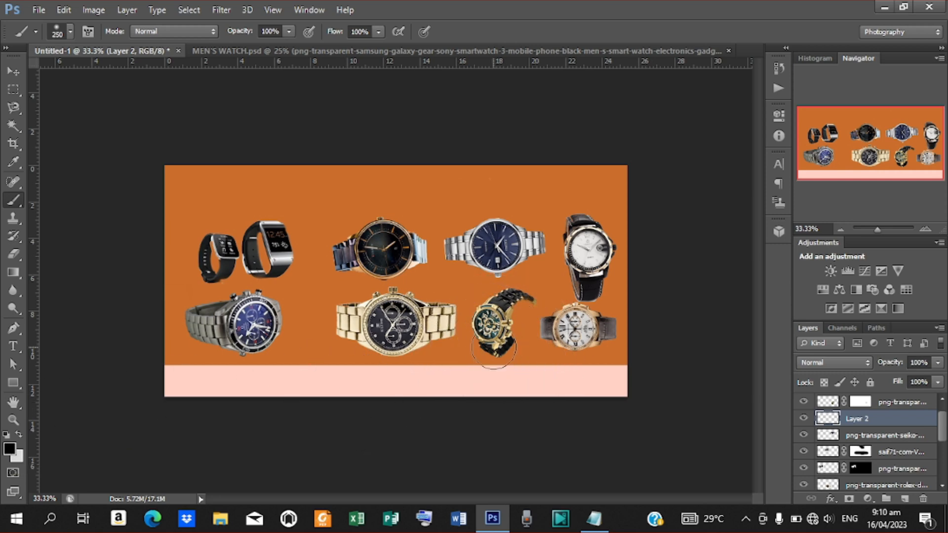
key(bracketright)
click(493, 347)
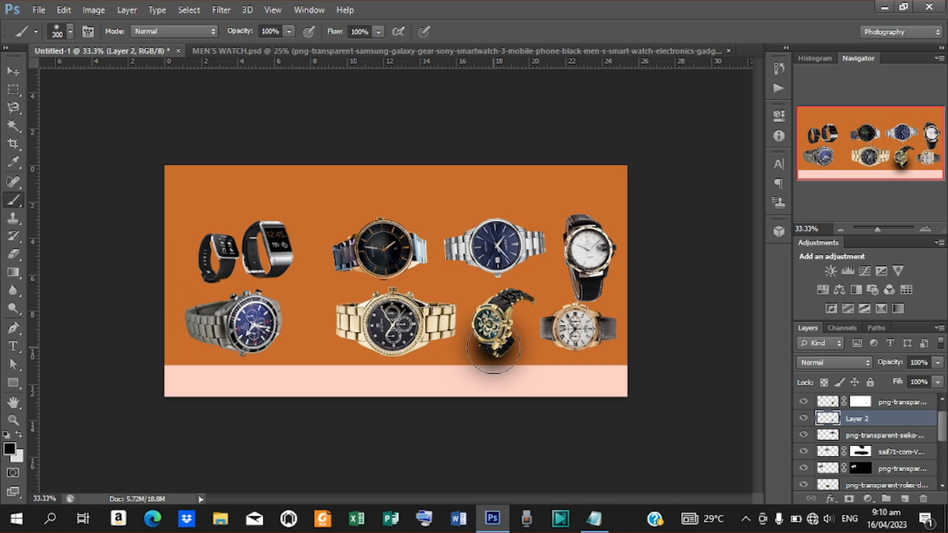
Squash the green-dial watch's shadow to about 30% of its height and shift it up beneath the strap
click(13, 71)
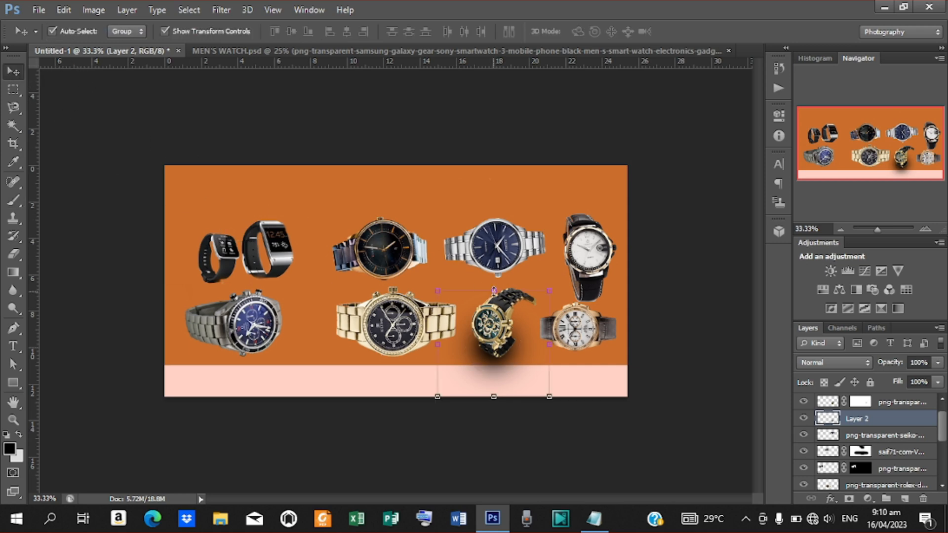
drag(494, 292, 498, 362)
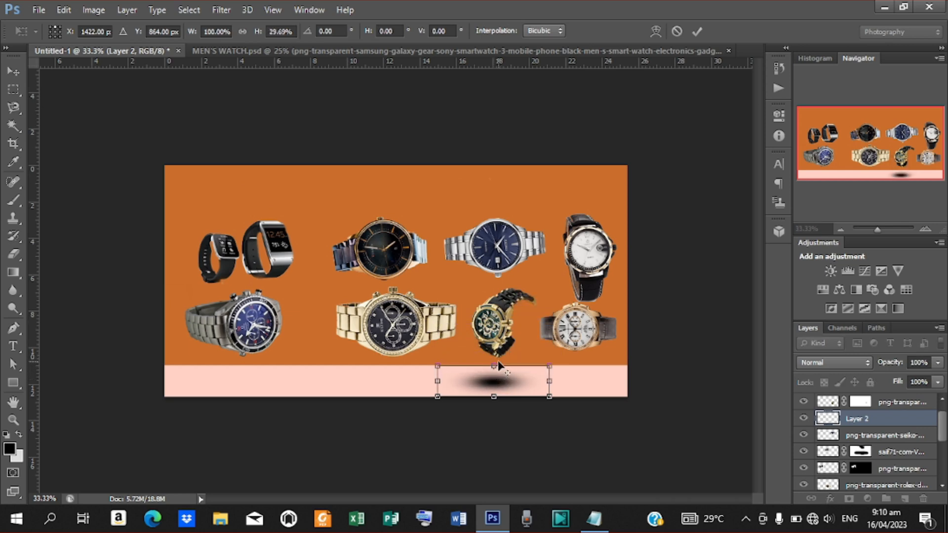
key(Up)
key(Up)
key(Up)
key(Up)
key(Up)
key(Up)
key(Up)
key(Up)
key(Up)
key(Up)
key(Up)
key(Up)
key(Up)
key(Up)
key(Up)
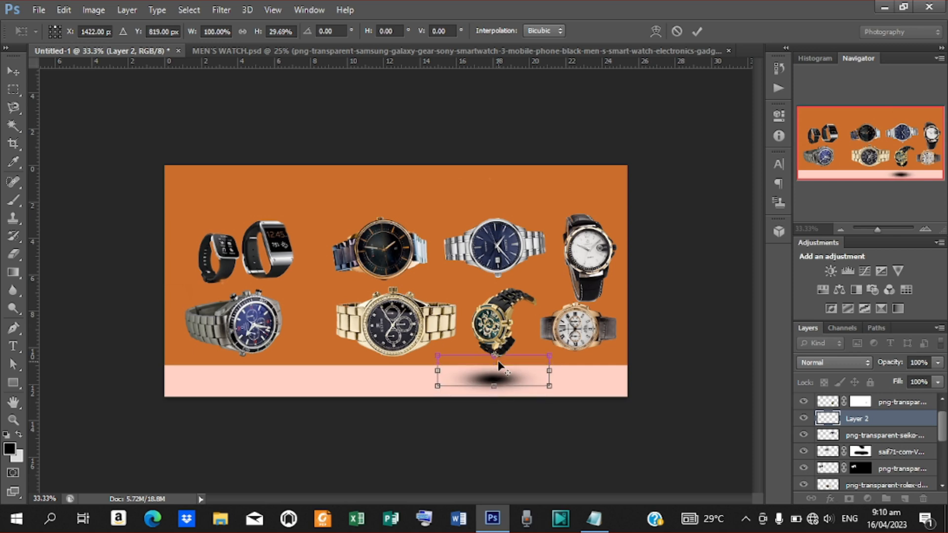
key(Up)
key(Up)
key(Up)
key(Up)
key(Up)
key(Up)
key(Up)
key(Up)
key(Up)
key(Up)
key(Up)
key(Up)
key(Up)
key(Up)
key(Up)
key(Up)
key(Up)
key(Up)
key(Up)
key(Up)
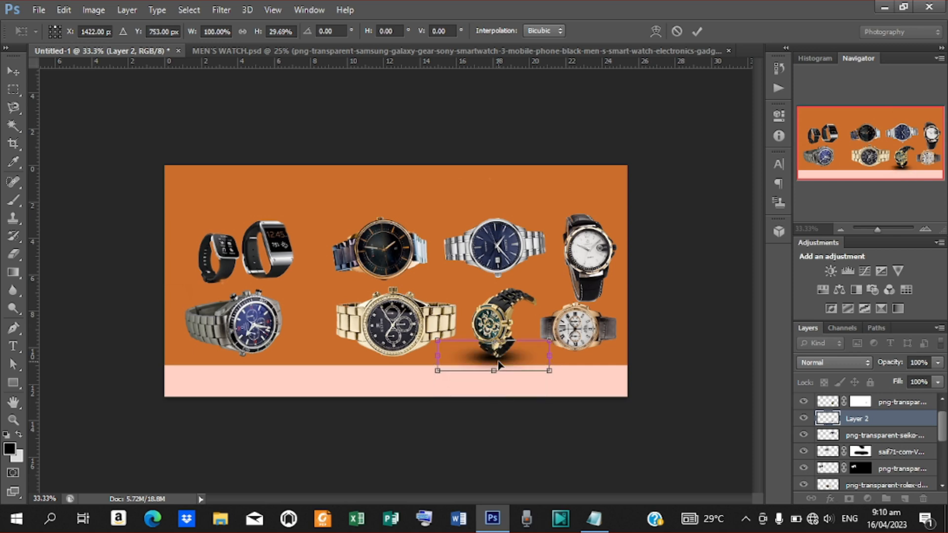
key(Down)
key(Down)
key(Down)
key(Down)
key(Down)
key(Down)
key(Down)
key(Down)
key(Down)
key(Down)
key(Down)
key(Down)
key(Down)
key(Down)
key(Down)
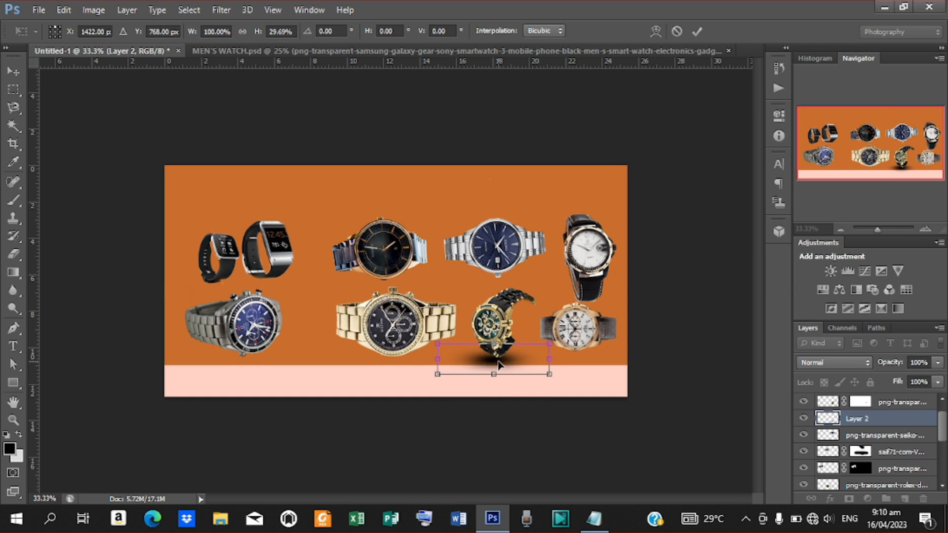
key(Down)
key(Down)
key(Down)
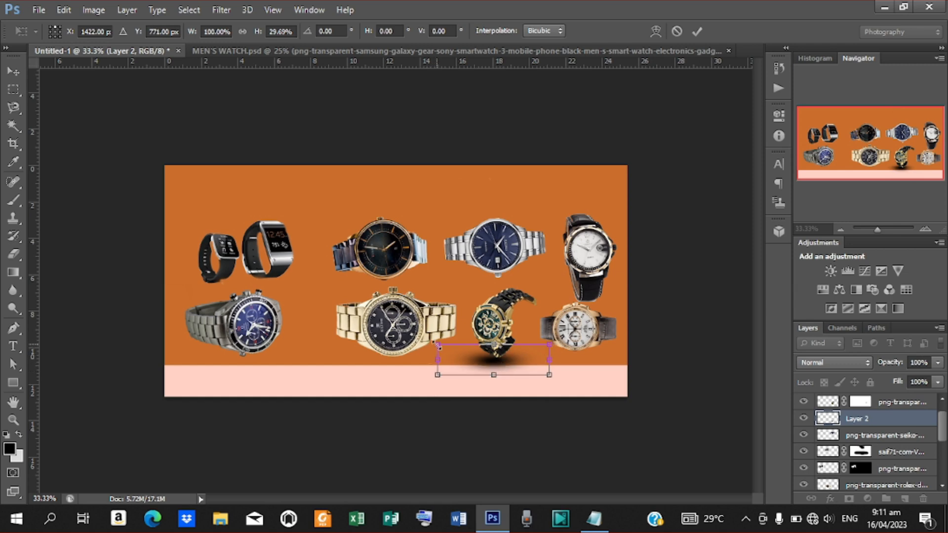
Shrink the green-dial watch's shadow to about 94% width and 23% height, centre it under the strap and apply the transform
drag(437, 345, 441, 347)
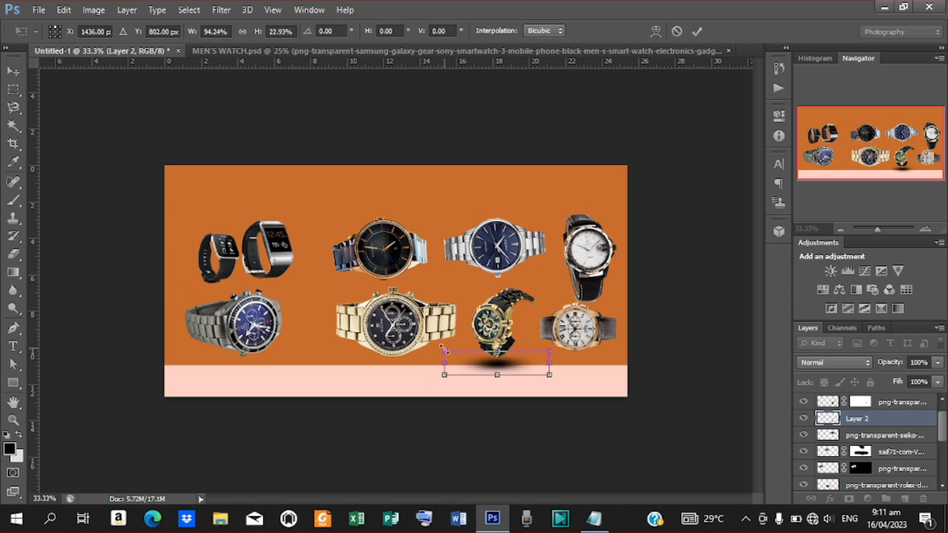
key(Left)
key(Left)
key(Left)
key(Left)
key(Up)
key(Up)
key(Up)
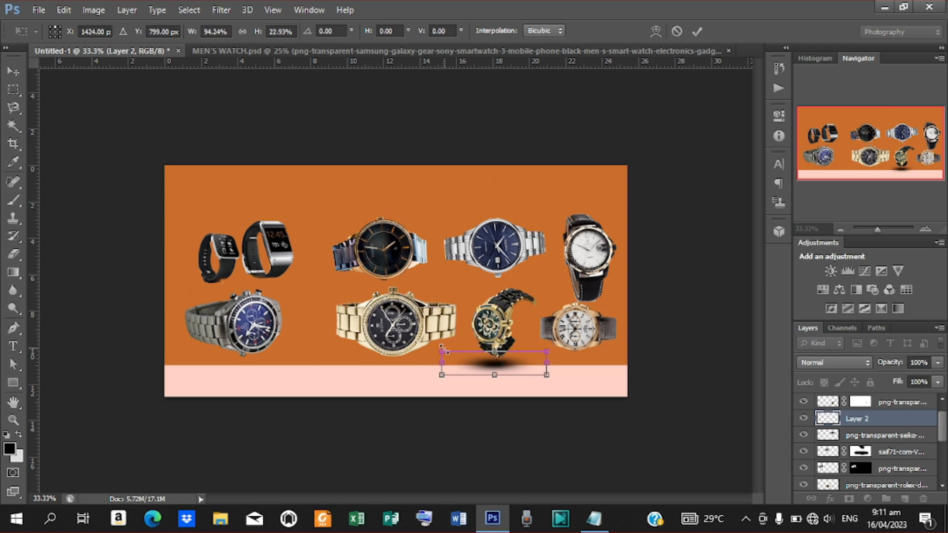
key(Up)
key(Up)
key(Up)
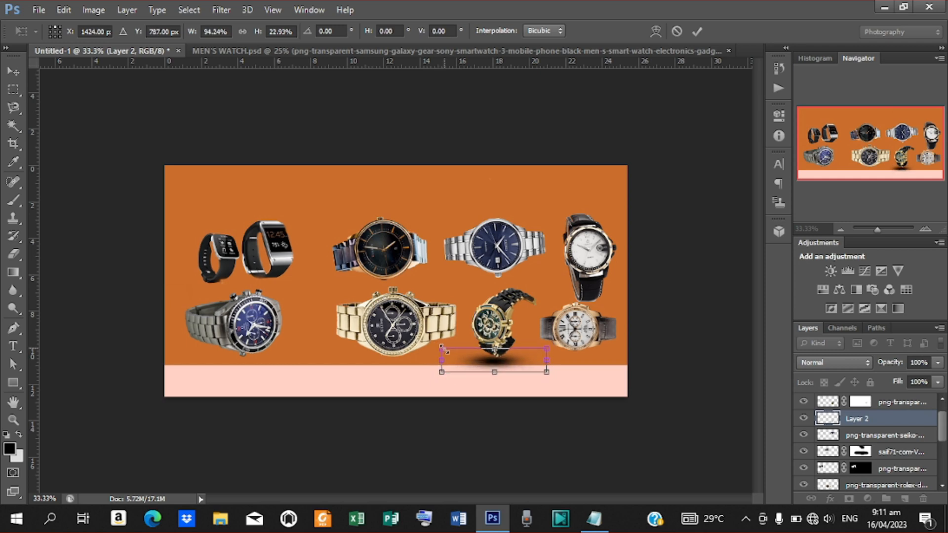
click(696, 31)
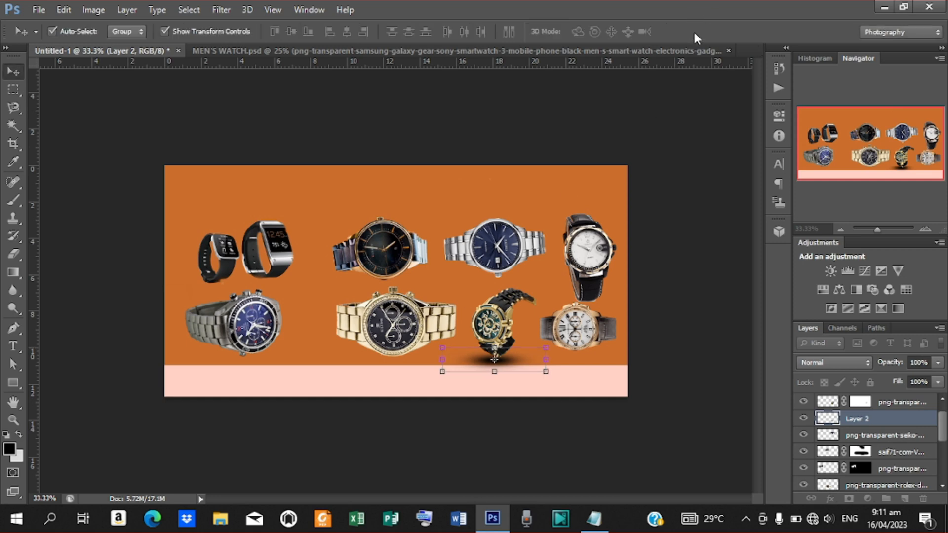
Create a new empty layer, place it directly beneath the upper-row blue-dial silver watch's layer and keep it active
click(876, 437)
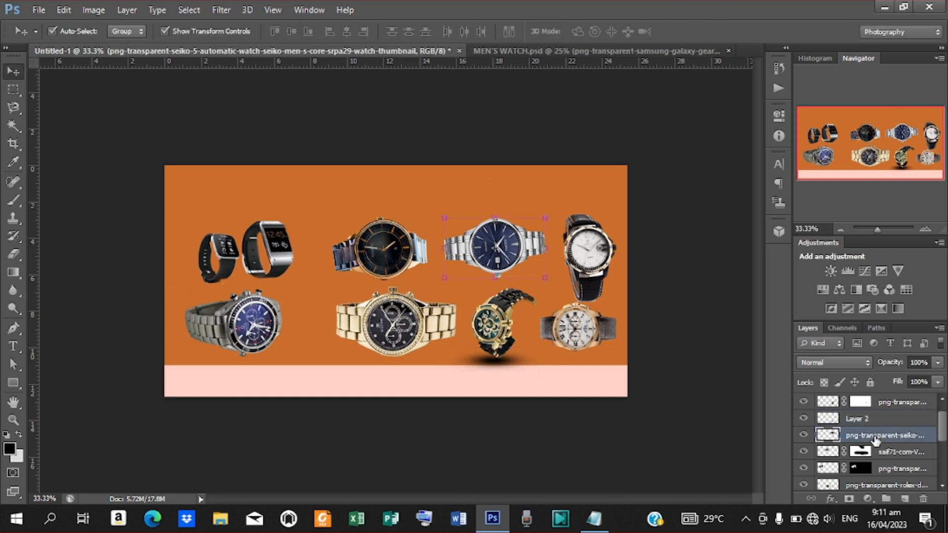
click(904, 500)
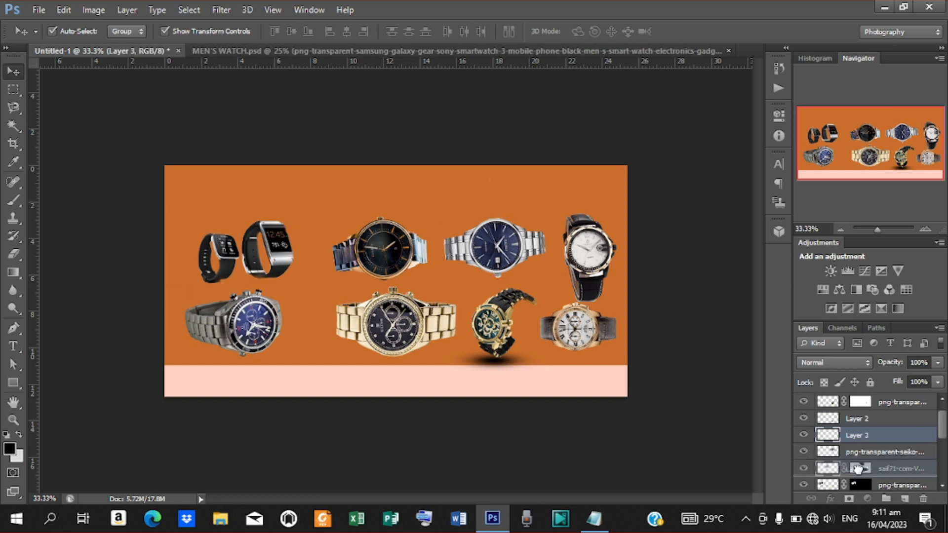
drag(858, 469, 858, 466)
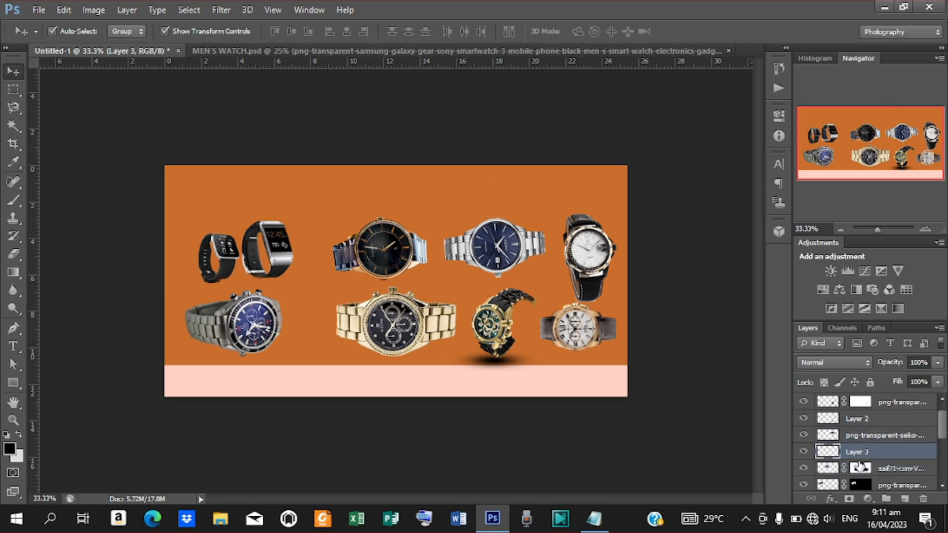
click(877, 436)
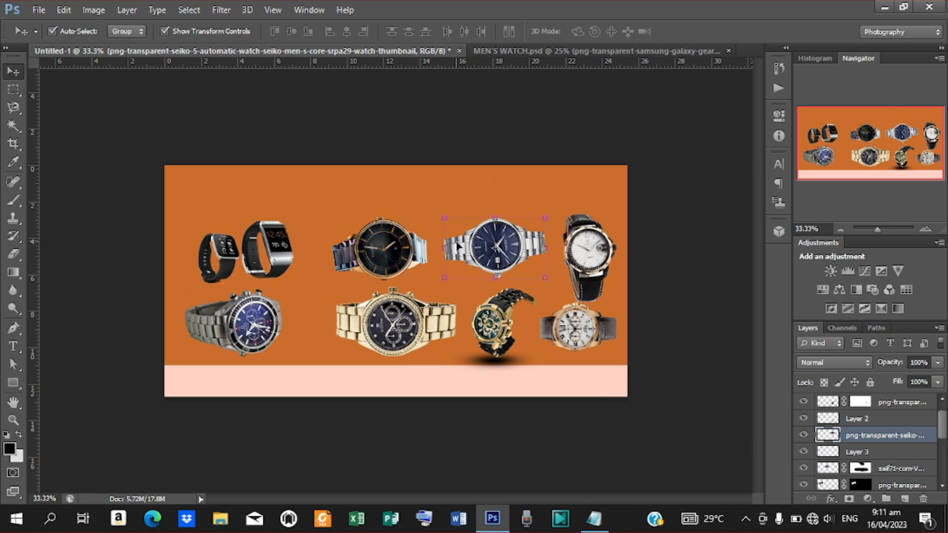
click(867, 452)
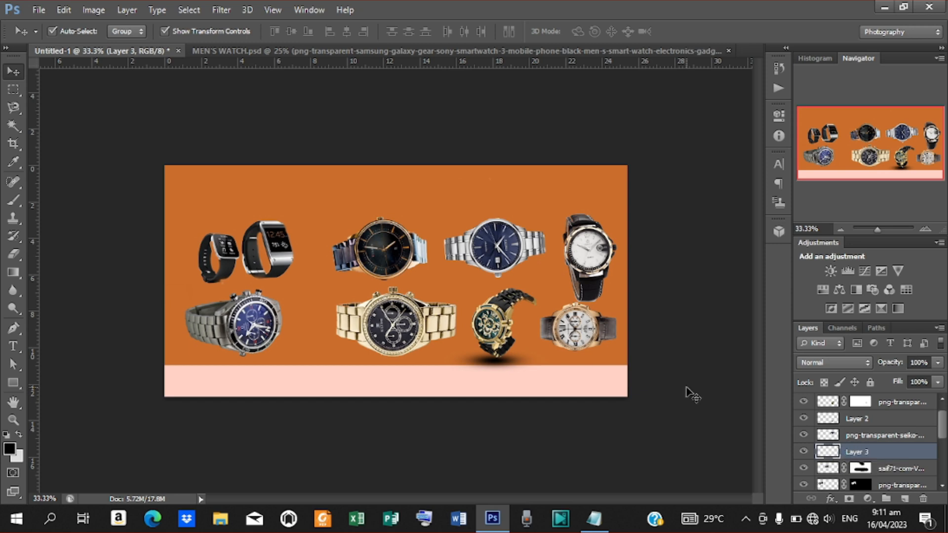
Paint one soft black dab with a 400 px brush at the base of the upper blue-dial silver watch
click(16, 198)
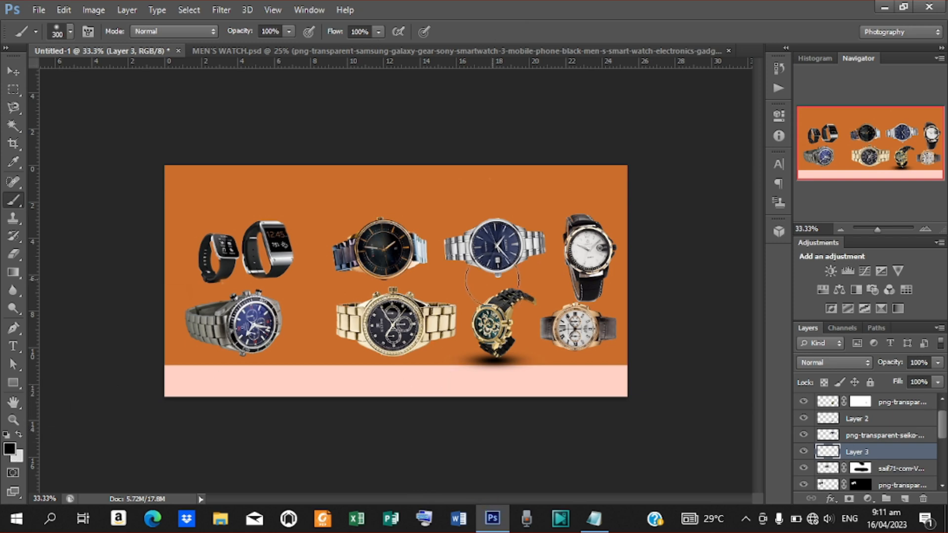
key(bracketright)
key(bracketleft)
click(496, 286)
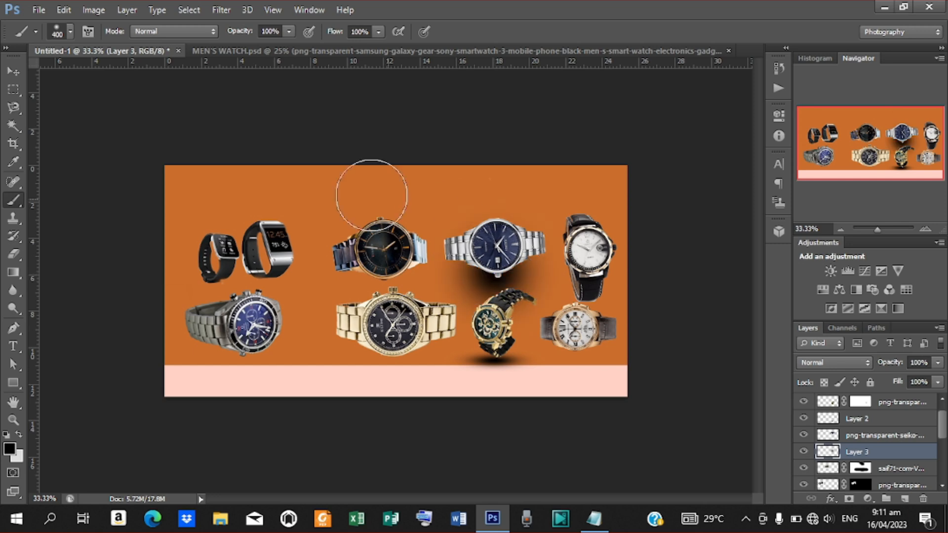
Squash and slightly narrow the blue-dial silver watch's shadow into a flat ellipse just under its case, and apply the transform
click(13, 72)
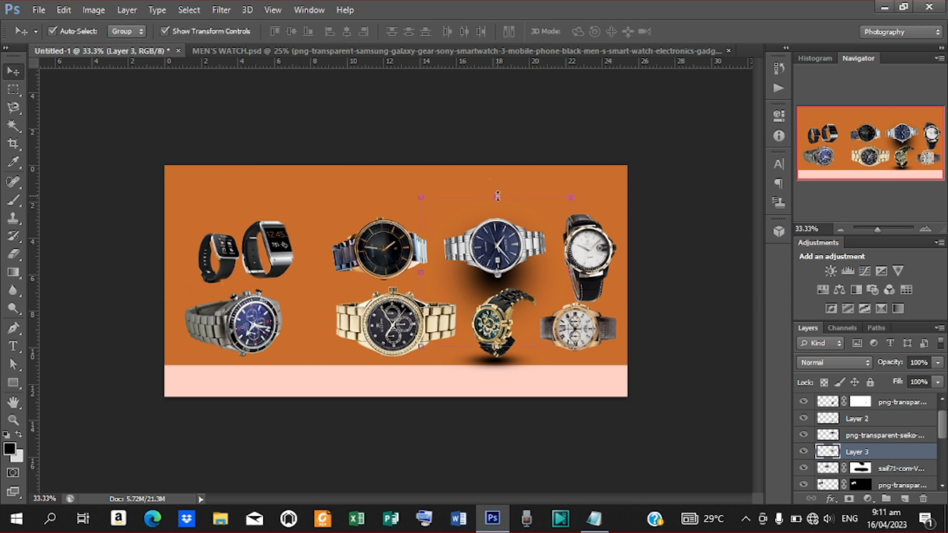
drag(497, 196, 497, 265)
drag(473, 303, 473, 280)
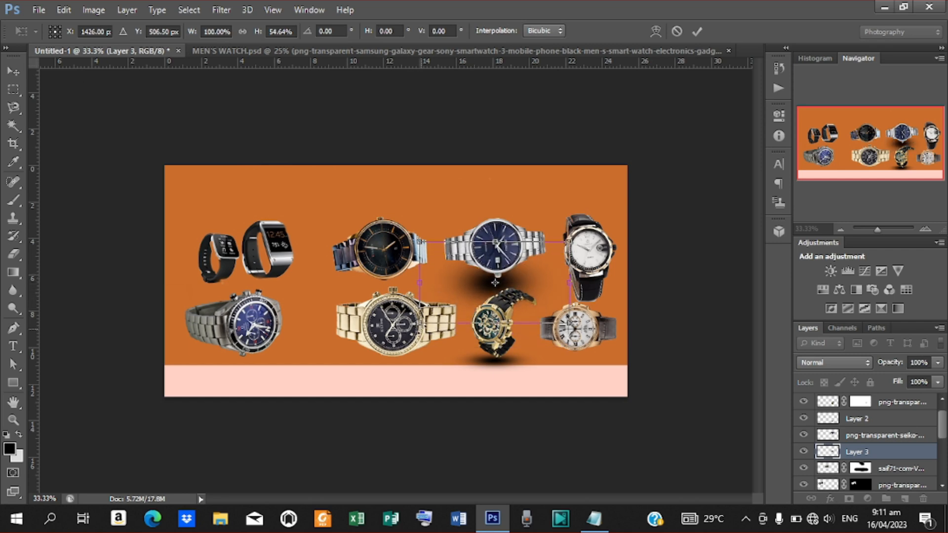
drag(420, 327, 425, 321)
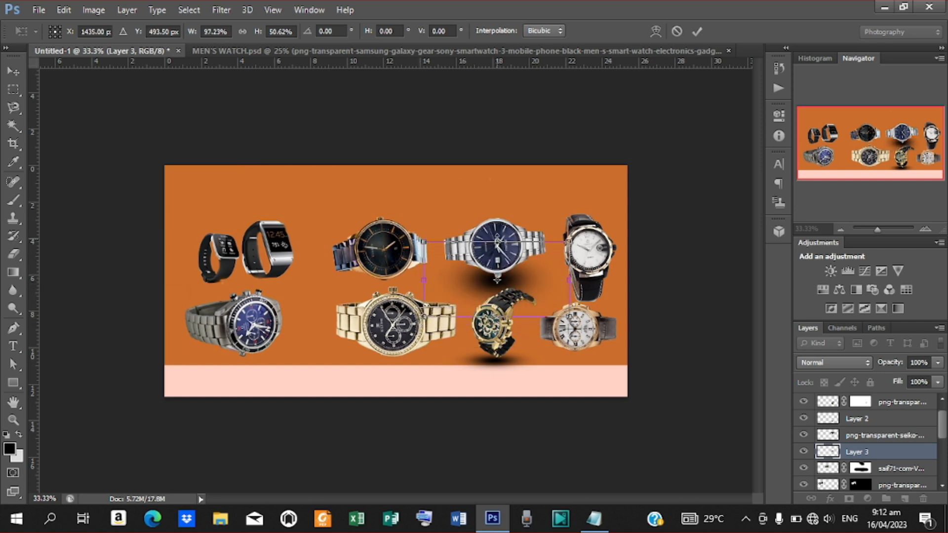
drag(497, 242, 482, 279)
click(693, 29)
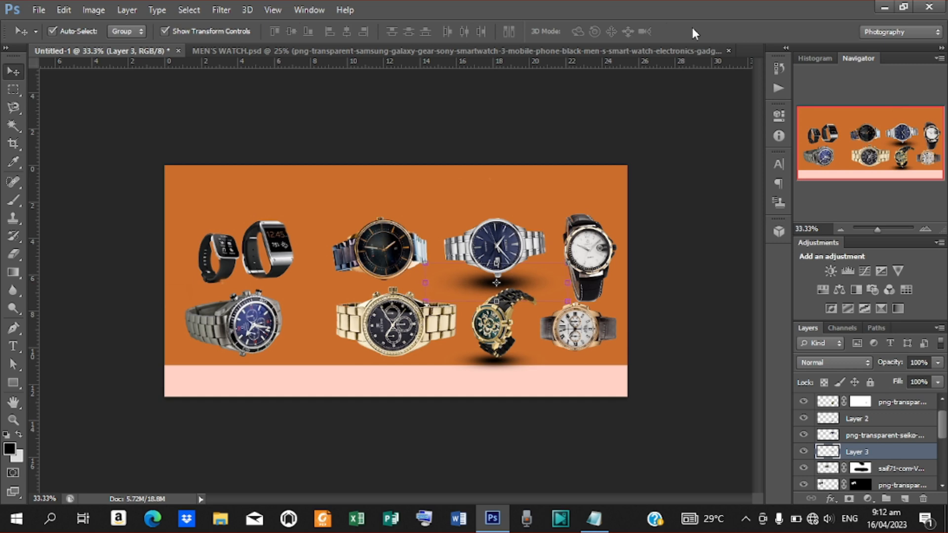
Create a new layer beneath the two white-dial watches' layer and paint a black 400 px dab under the lower one
click(592, 241)
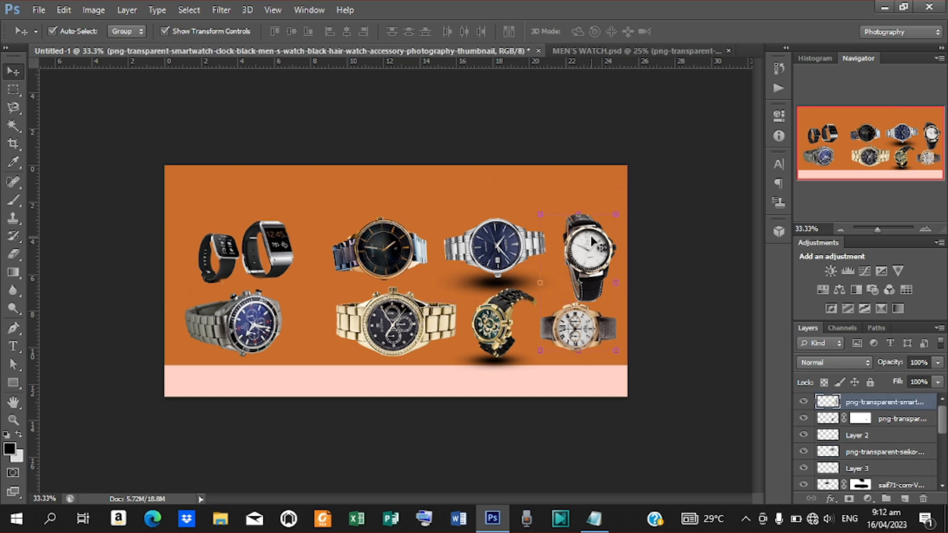
click(884, 419)
click(906, 500)
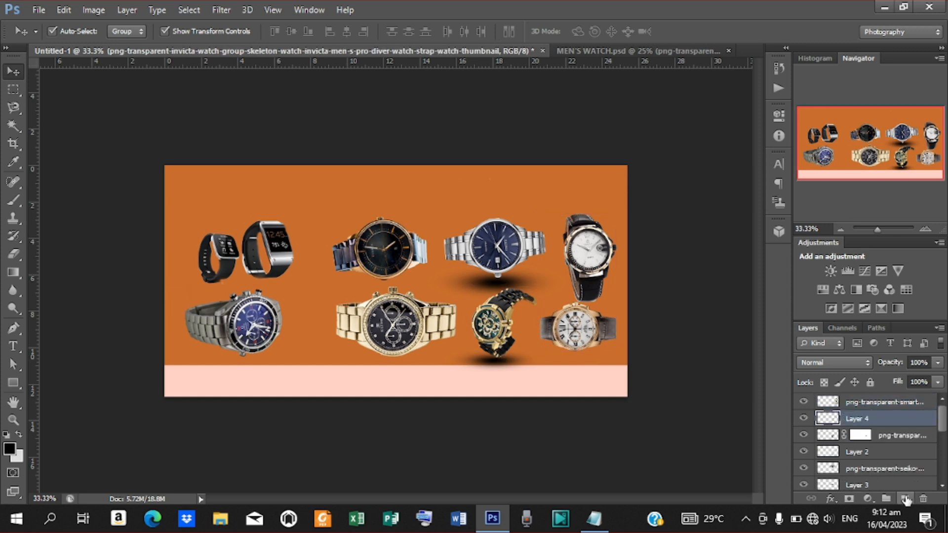
key(b)
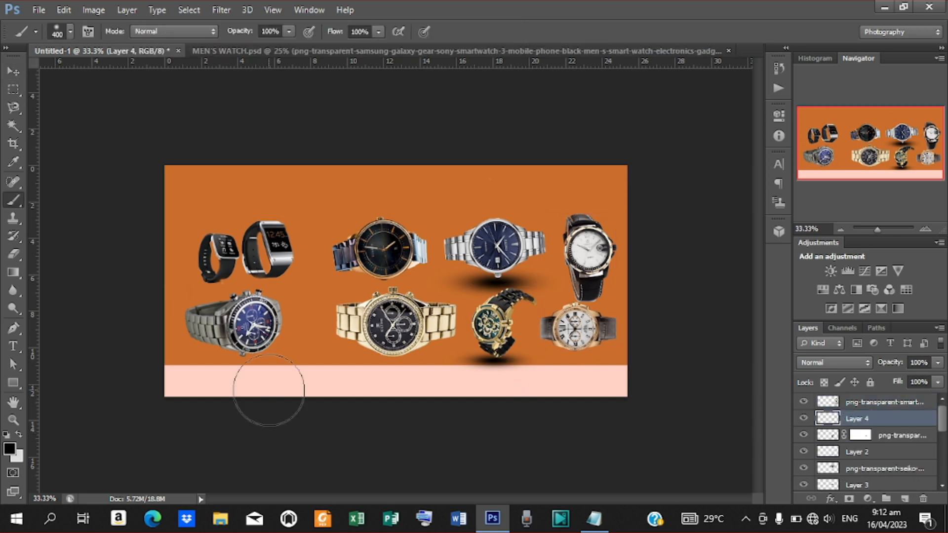
click(581, 340)
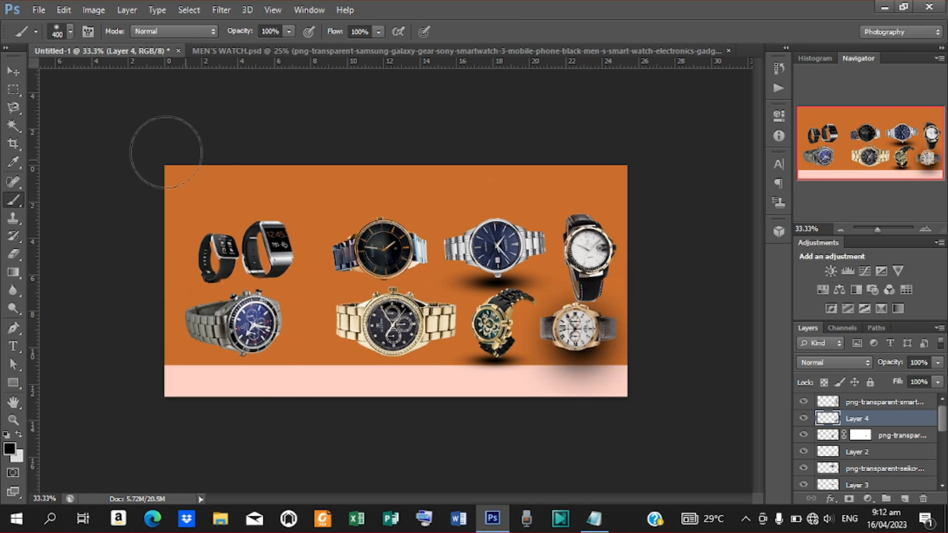
Flatten the lower white-dial watch's shadow to about 86% width and 12% height, place it beneath the case and apply
click(14, 73)
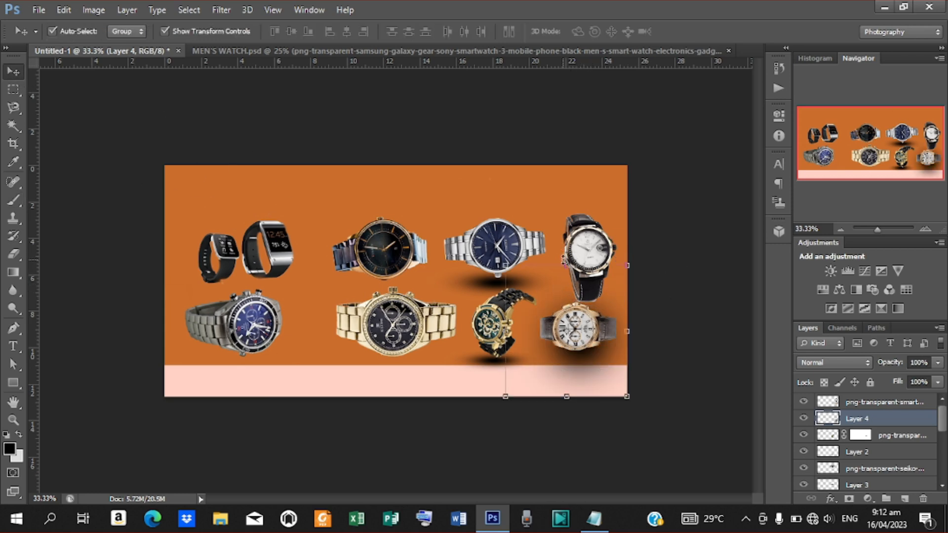
drag(566, 265, 588, 361)
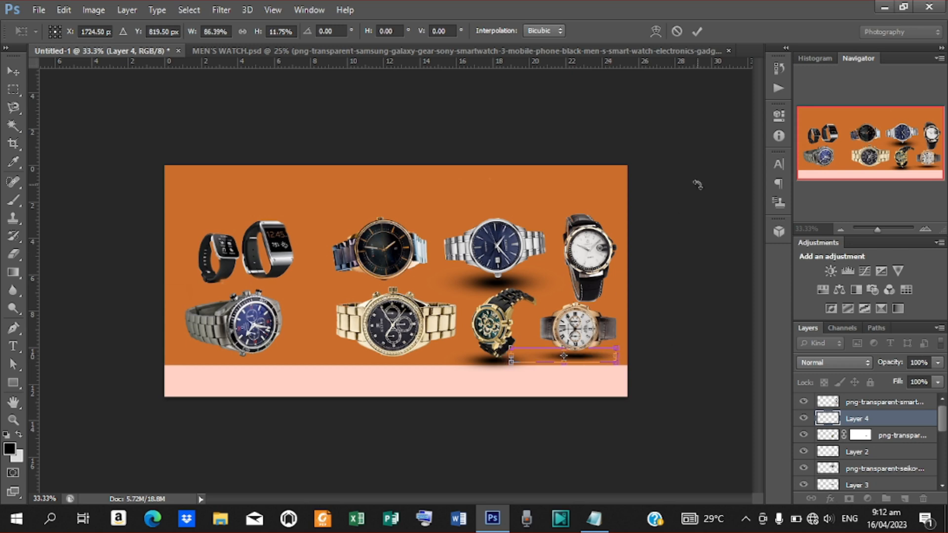
click(696, 31)
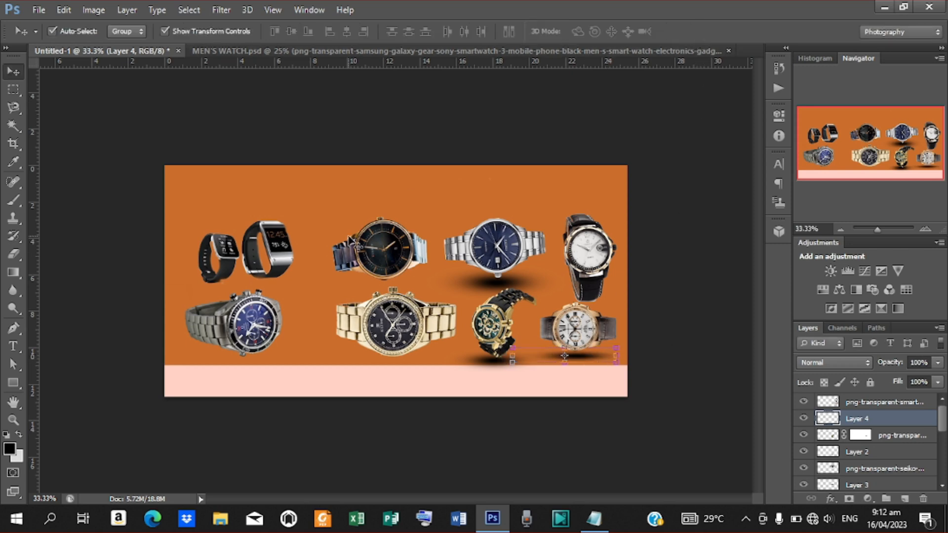
Create a new empty layer directly beneath the lower-row gold bracelet watch's layer
click(391, 320)
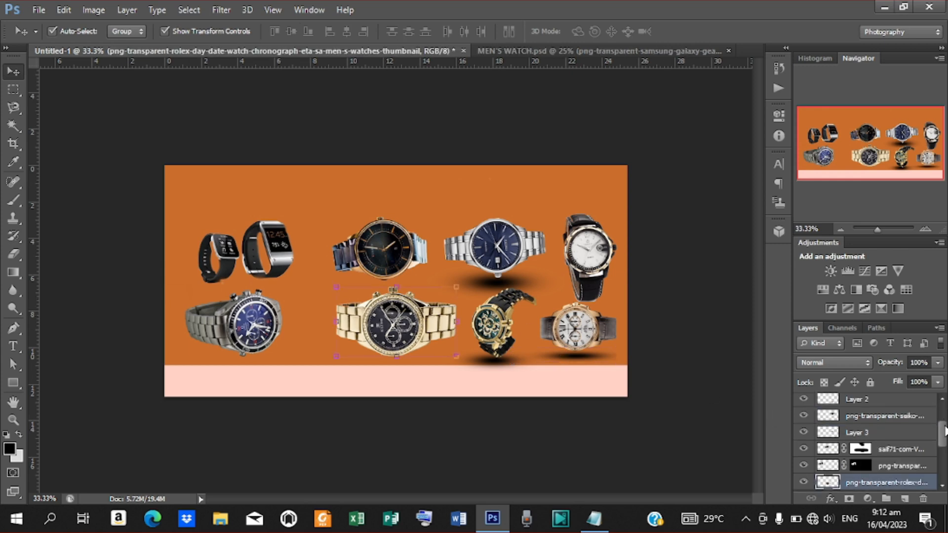
drag(944, 433, 944, 450)
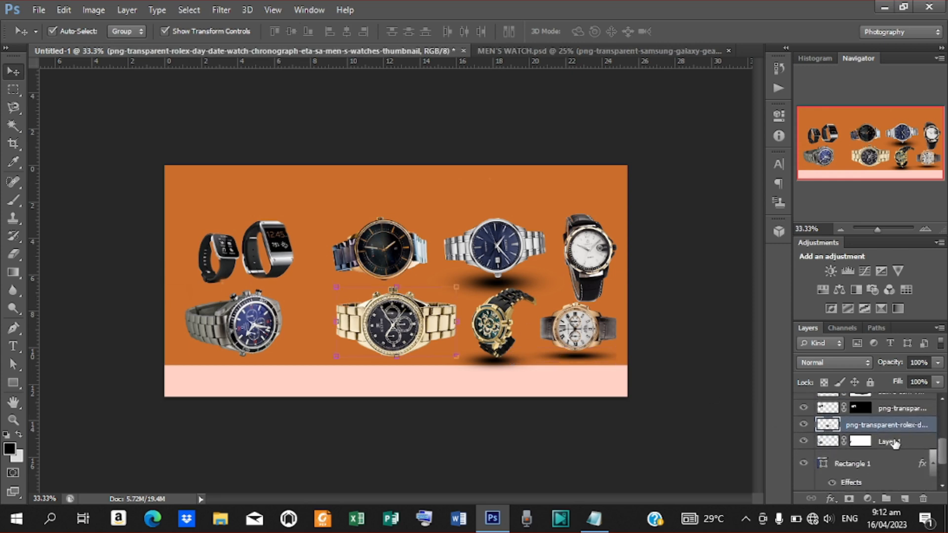
click(894, 444)
click(905, 501)
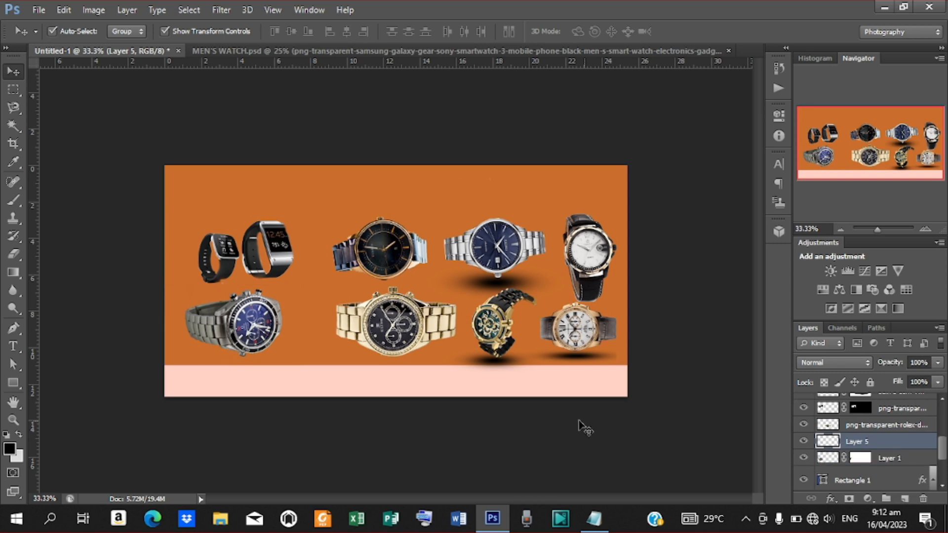
Paint a black 500 px brush dab under the lower-row gold bracelet watch on its new empty layer
key(b)
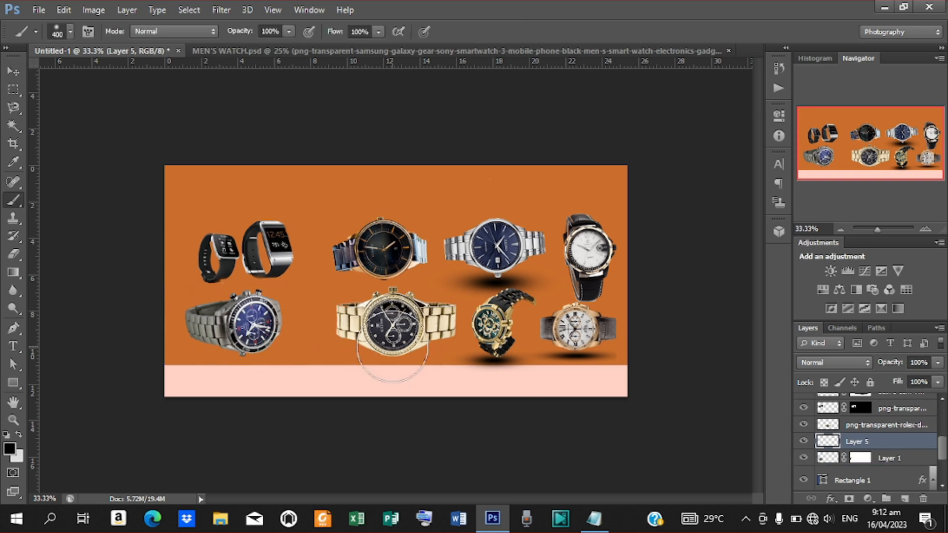
key(])
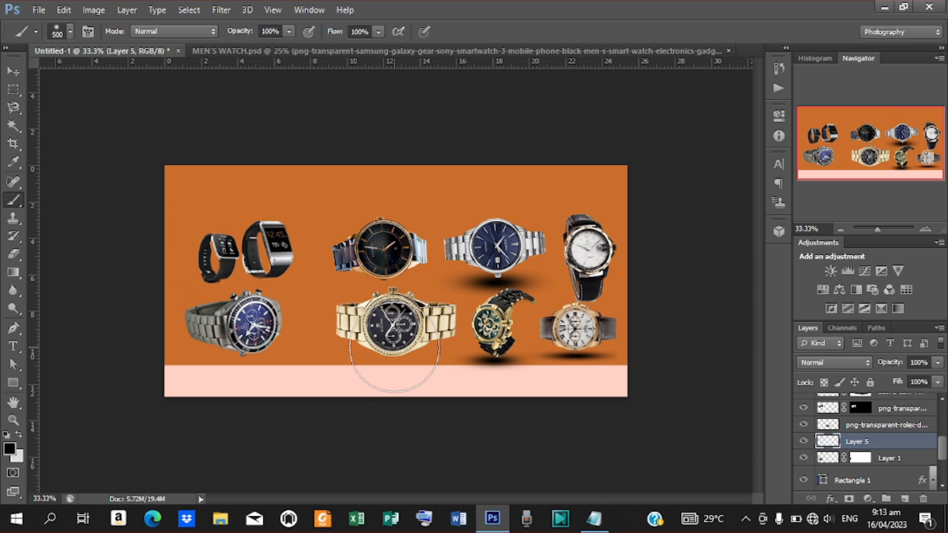
click(394, 354)
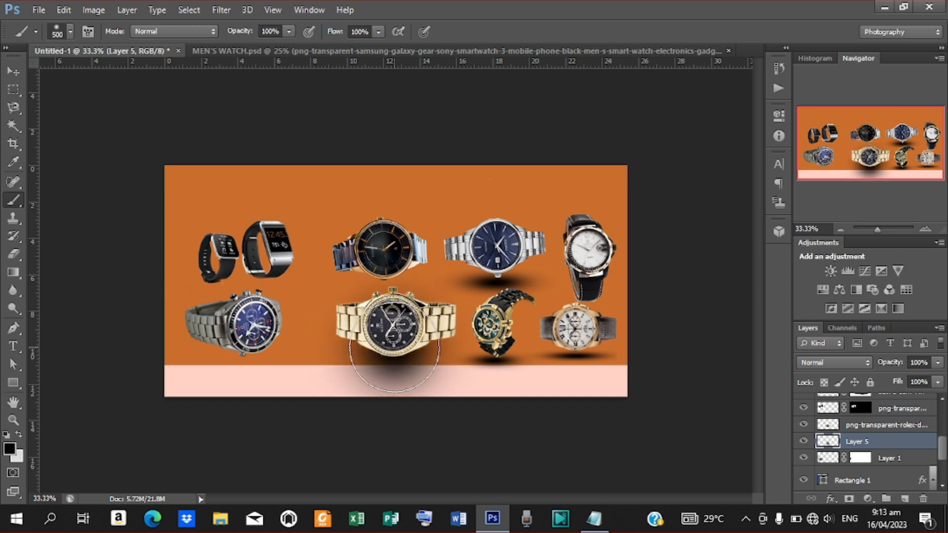
Flatten the gold bracelet watch's shadow to about 84.5% width and 9% height, place it beneath the case and apply
click(13, 72)
drag(393, 253, 408, 360)
drag(297, 372, 326, 365)
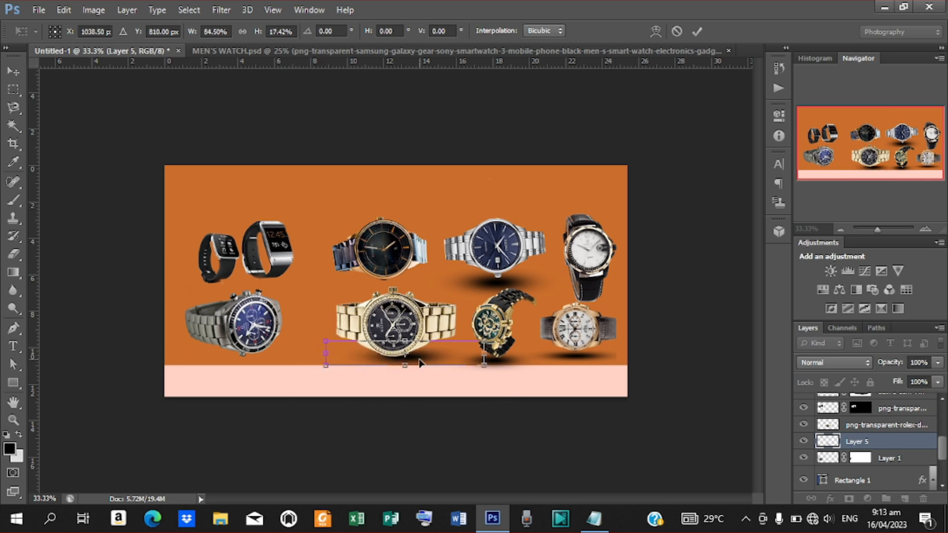
drag(419, 363, 405, 366)
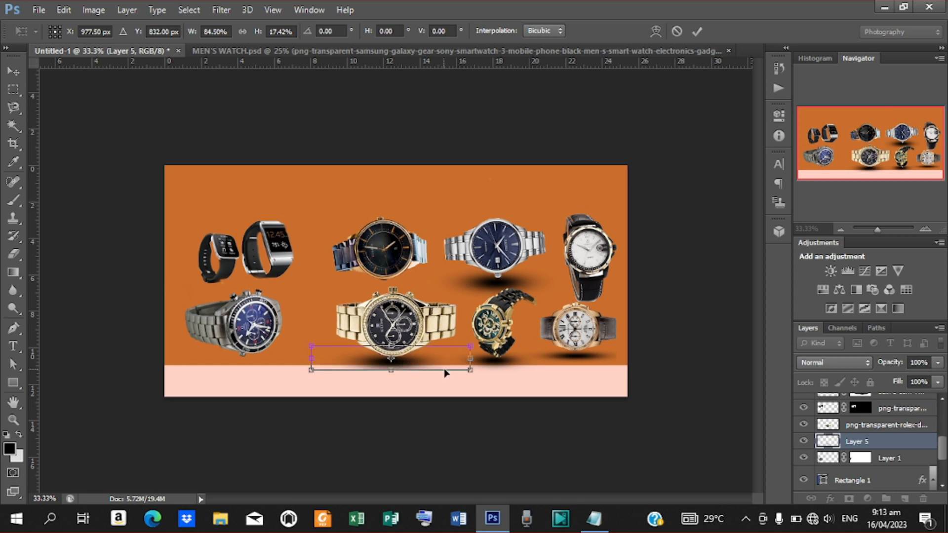
drag(391, 347, 392, 359)
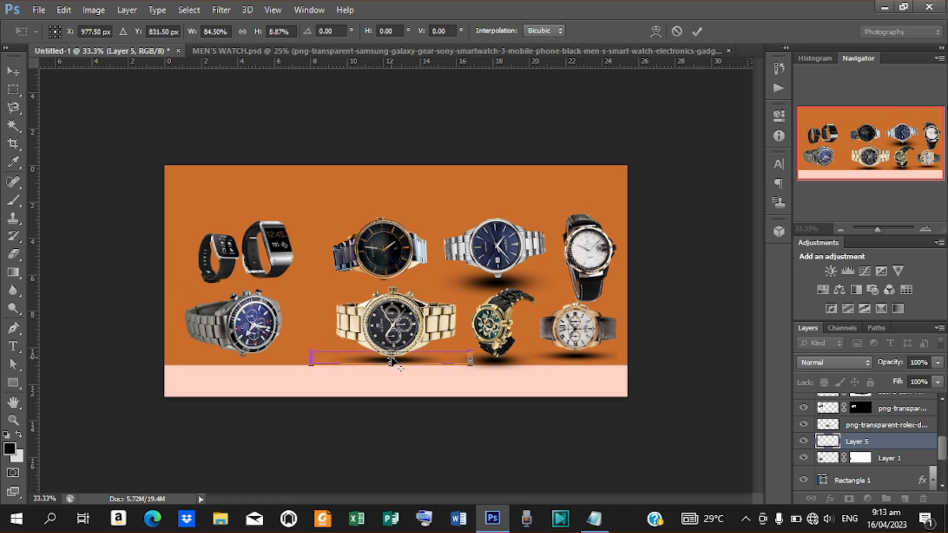
click(697, 31)
Create a new layer beneath the upper-row black-dial watch's layer and paint a black 500 px dab under its case
click(395, 256)
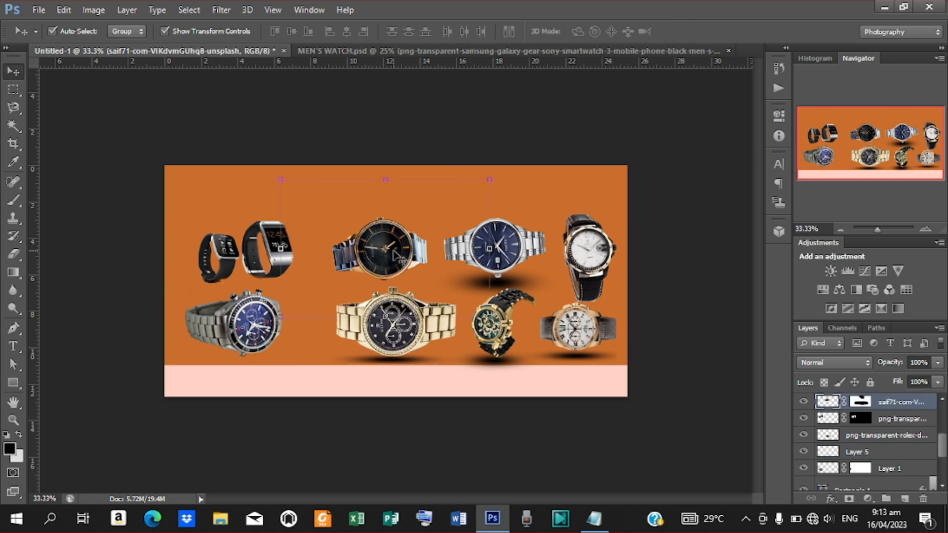
click(889, 419)
click(906, 499)
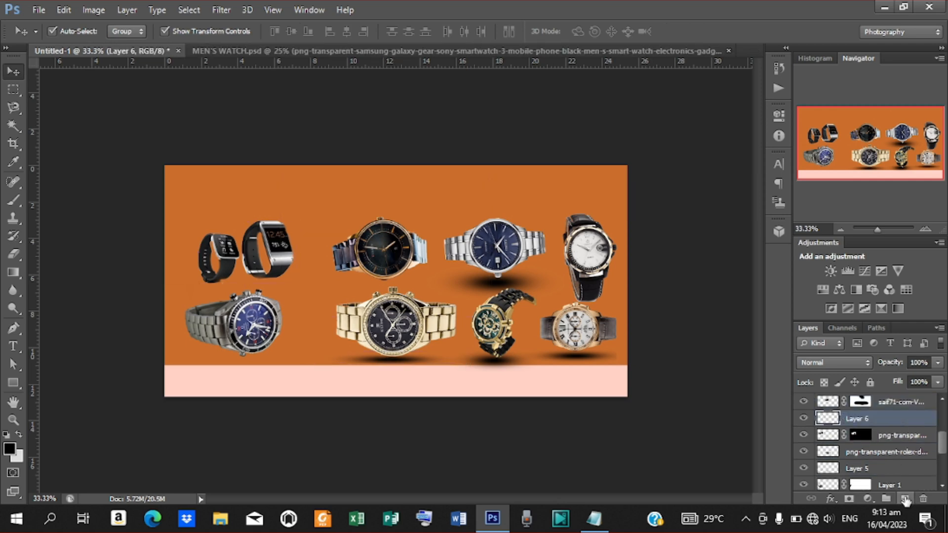
key(b)
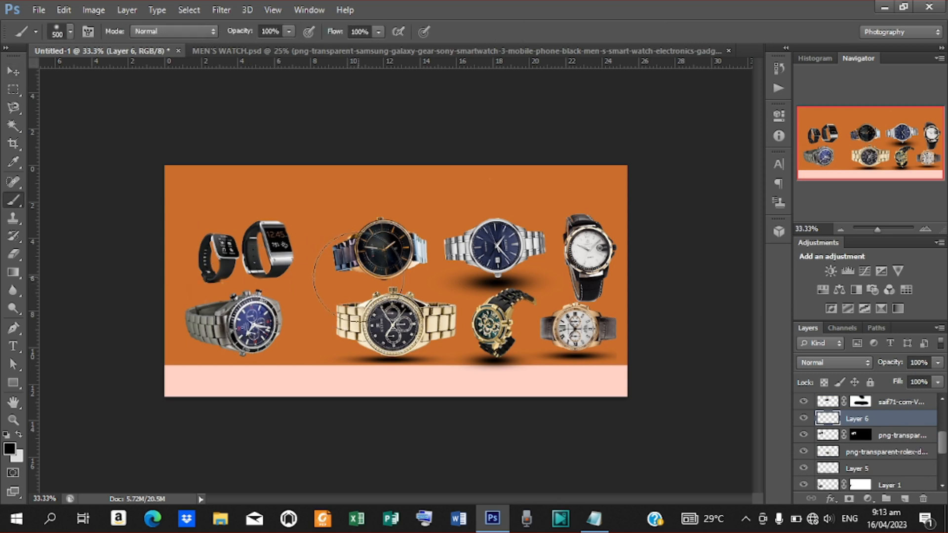
click(386, 270)
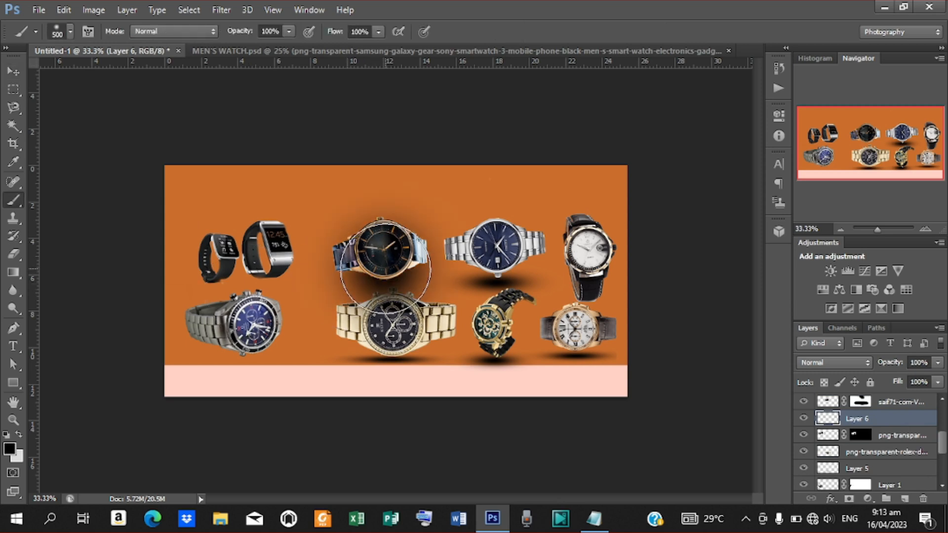
Flatten the black-dial watch's shadow to about 63% width and 13% height, center it just beneath the case and apply
click(14, 71)
drag(387, 173, 410, 279)
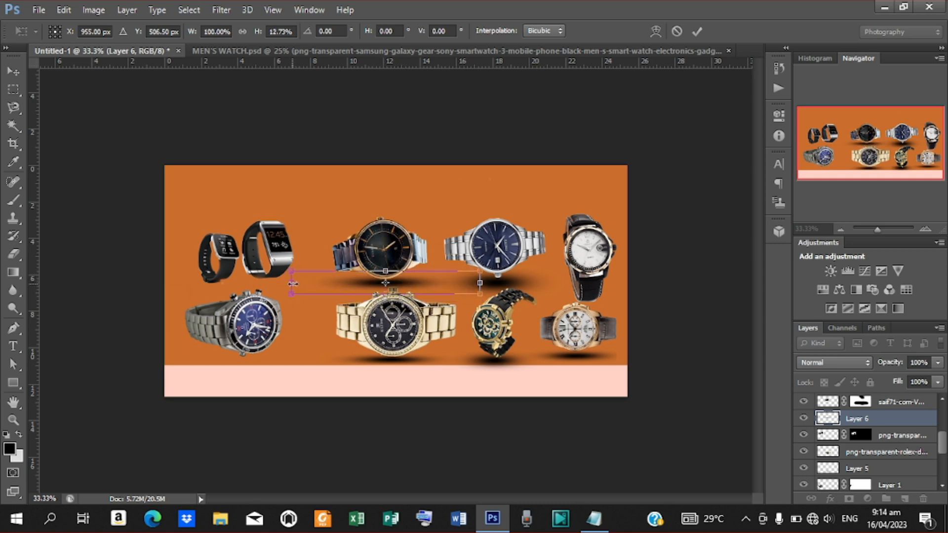
drag(293, 283, 354, 283)
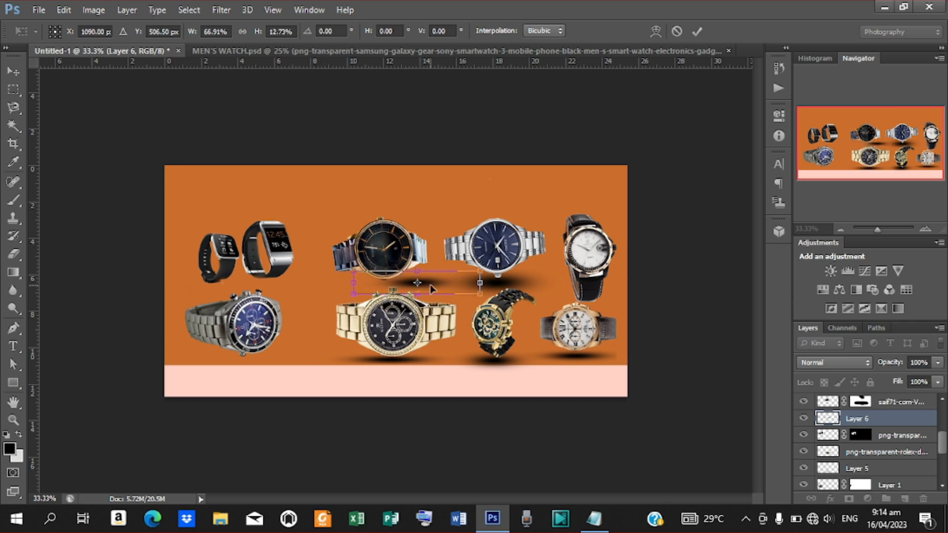
mouse_move(431, 285)
mouse_down()
mouse_move(399, 288)
mouse_move(443, 286)
mouse_up()
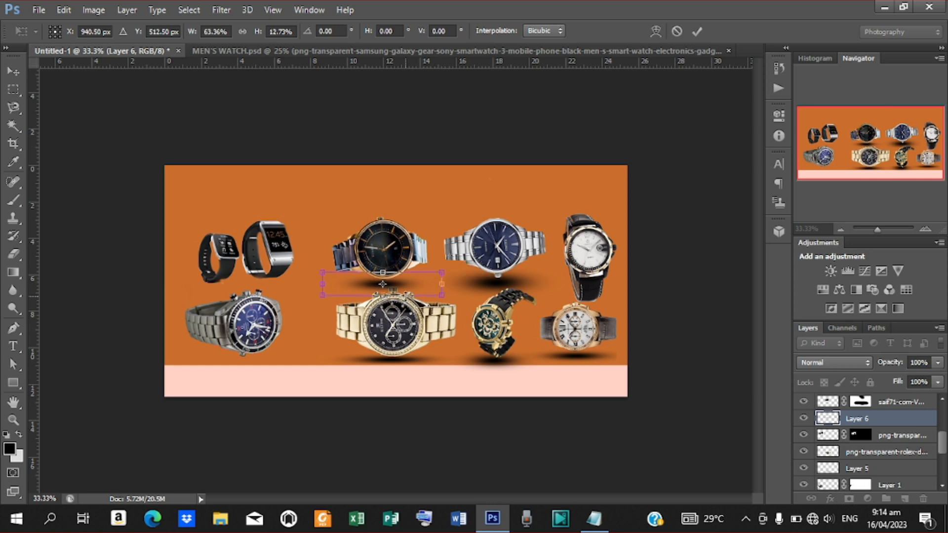
drag(383, 285, 383, 284)
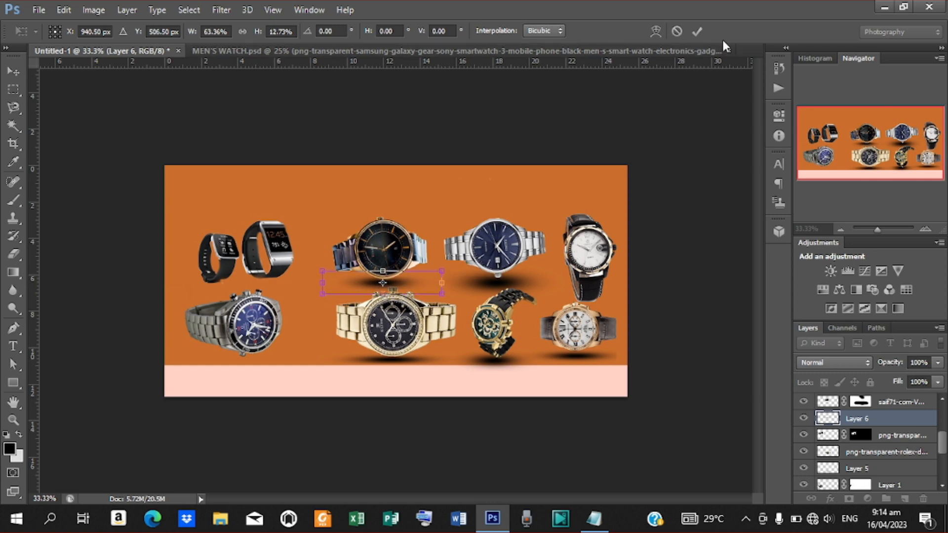
click(697, 32)
Create a new layer directly beneath the smartwatches' layer and paint a black 500 px dab under the smaller smartwatch
click(286, 260)
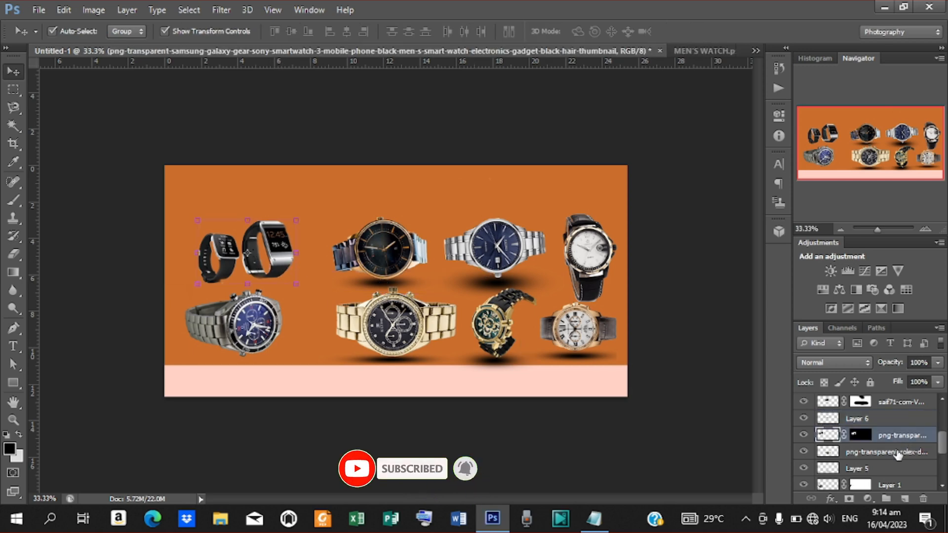
click(905, 499)
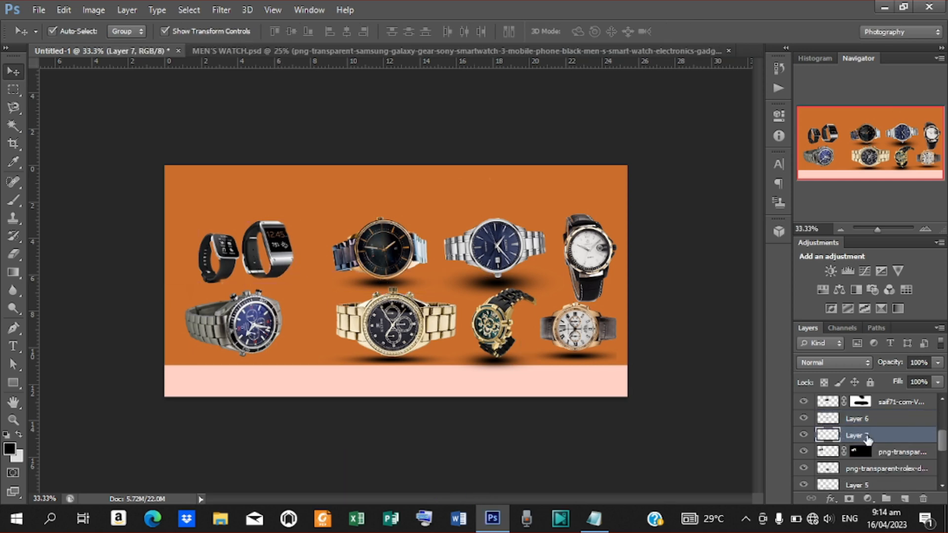
drag(864, 436, 863, 465)
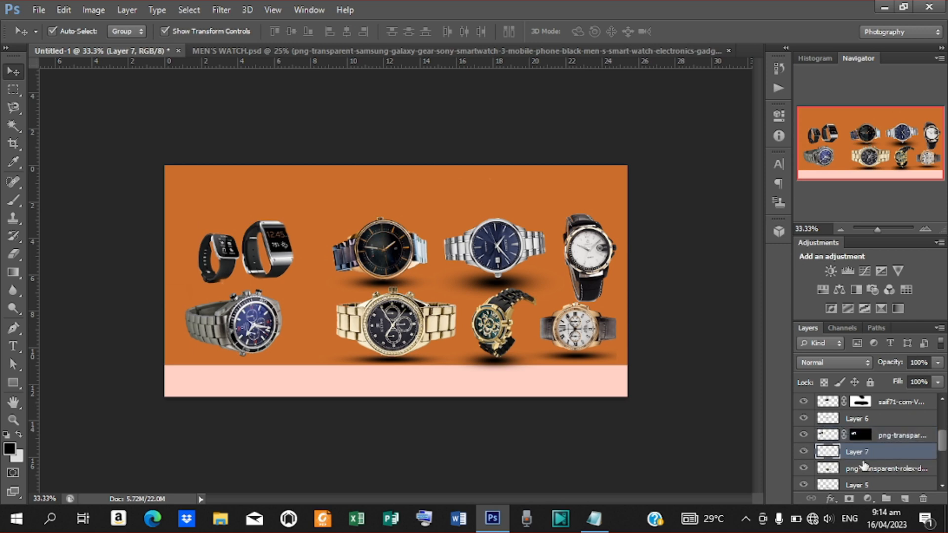
click(540, 443)
key(b)
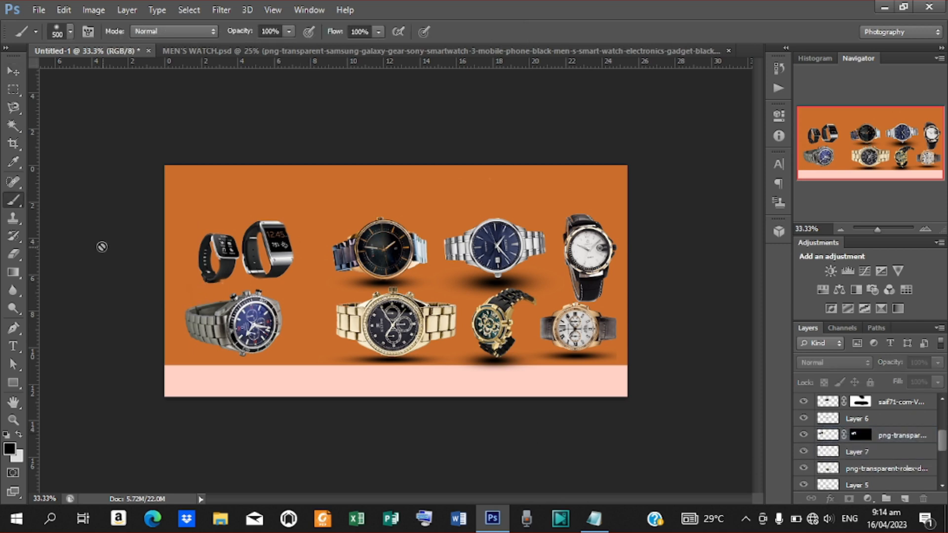
click(863, 453)
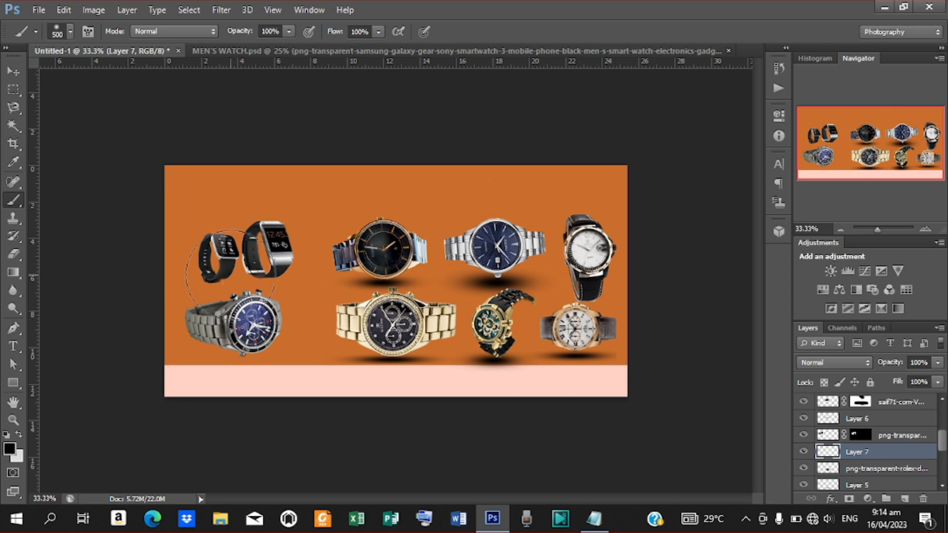
click(217, 274)
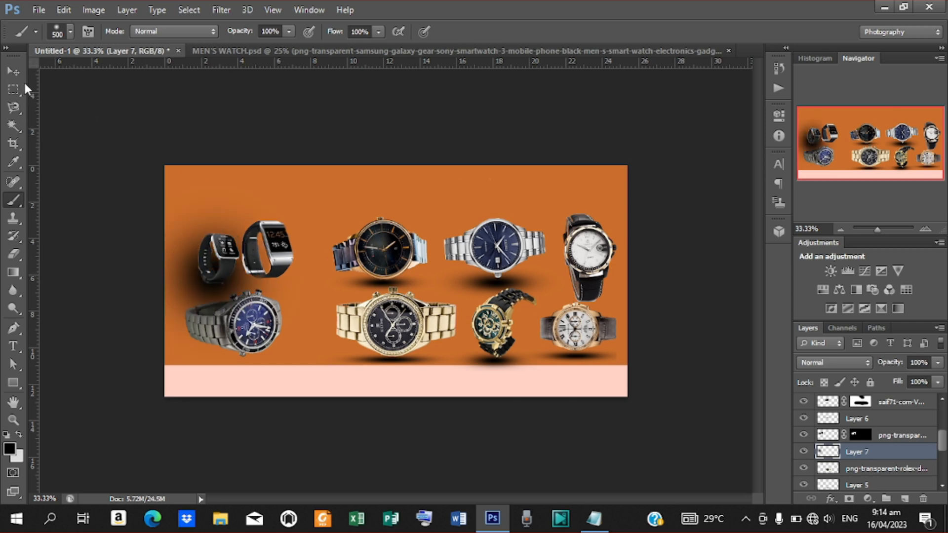
Shrink the smaller smartwatch's shadow to about 45% width and 11% height below its strap and apply the transform
click(14, 71)
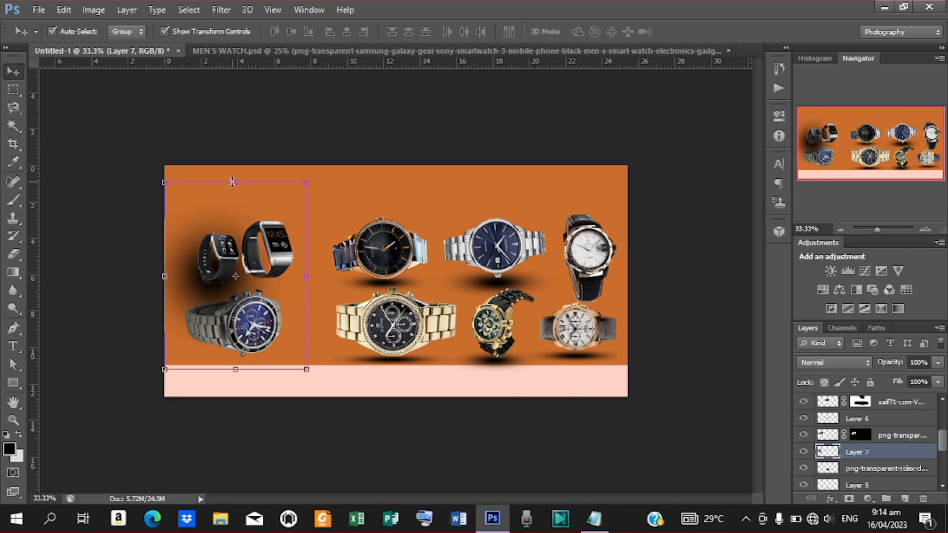
drag(229, 183, 243, 295)
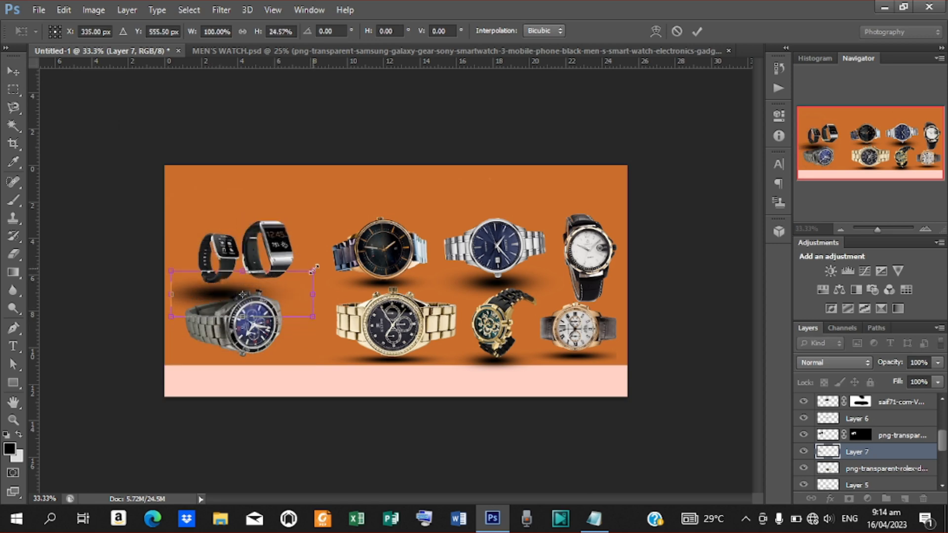
drag(315, 269, 255, 280)
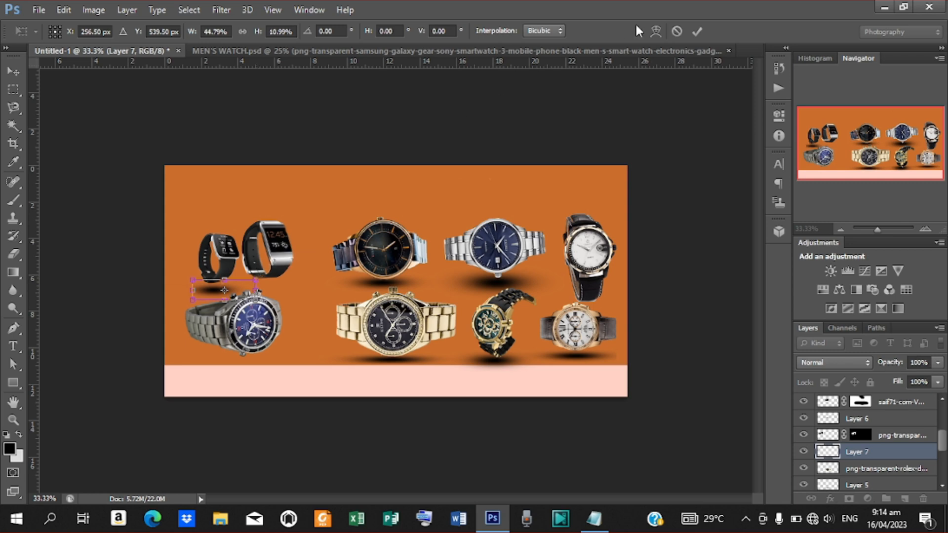
click(697, 30)
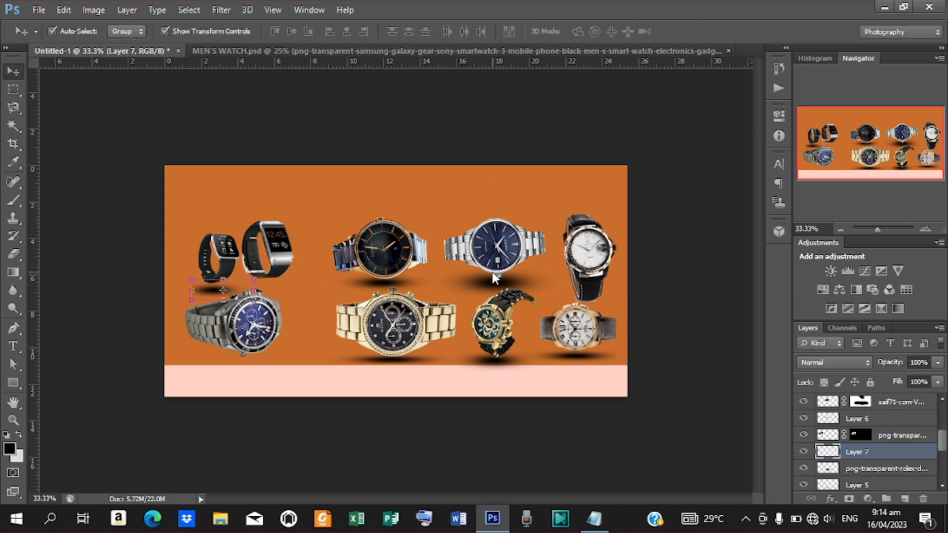
Nudge the smaller smartwatch's shadow slightly upward so it sits closer to the strap
key(Up)
key(Up)
key(Up)
key(Up)
key(Up)
key(Up)
key(Up)
key(Up)
key(Up)
key(Up)
key(Up)
key(Up)
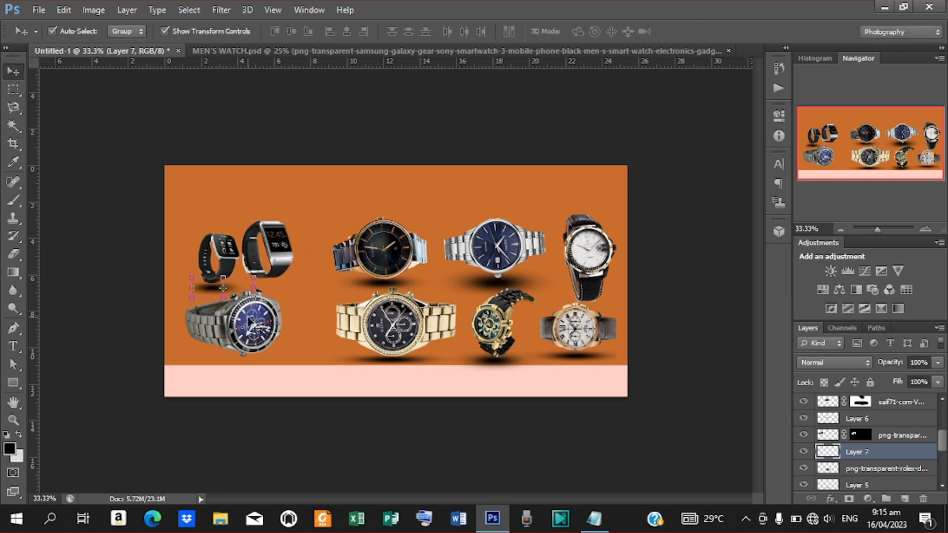
Create a new layer beneath the lower-row blue-dial chronograph's layer and paint a black 500 px dab under its case
click(252, 322)
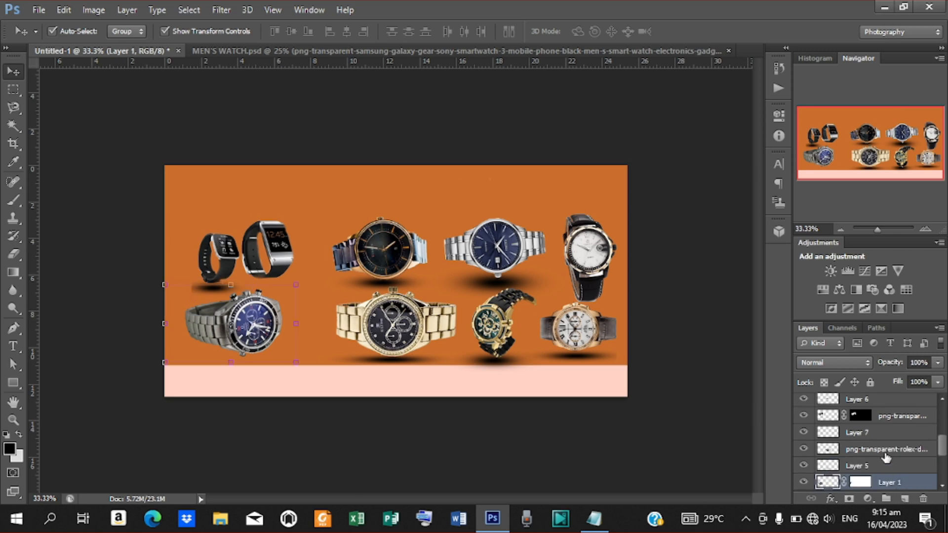
drag(942, 446, 943, 458)
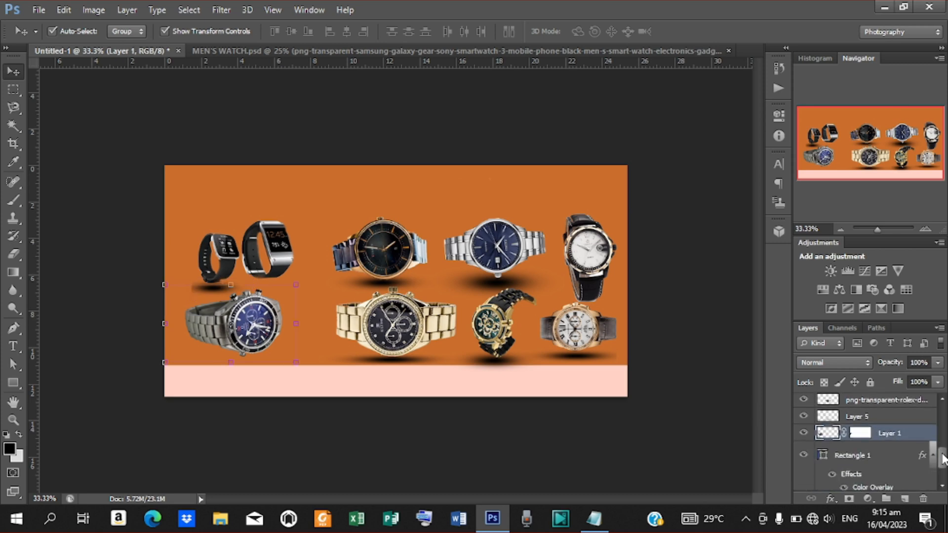
click(885, 460)
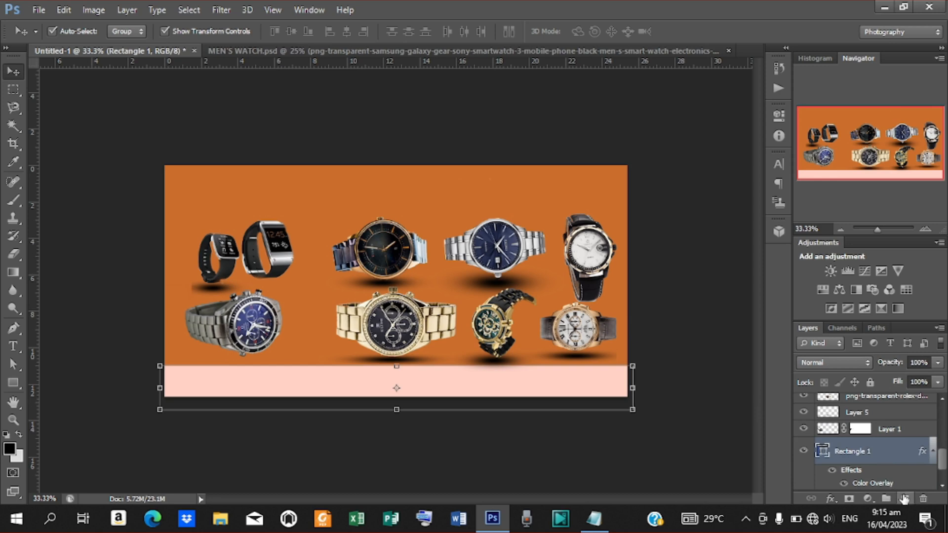
click(904, 499)
key(b)
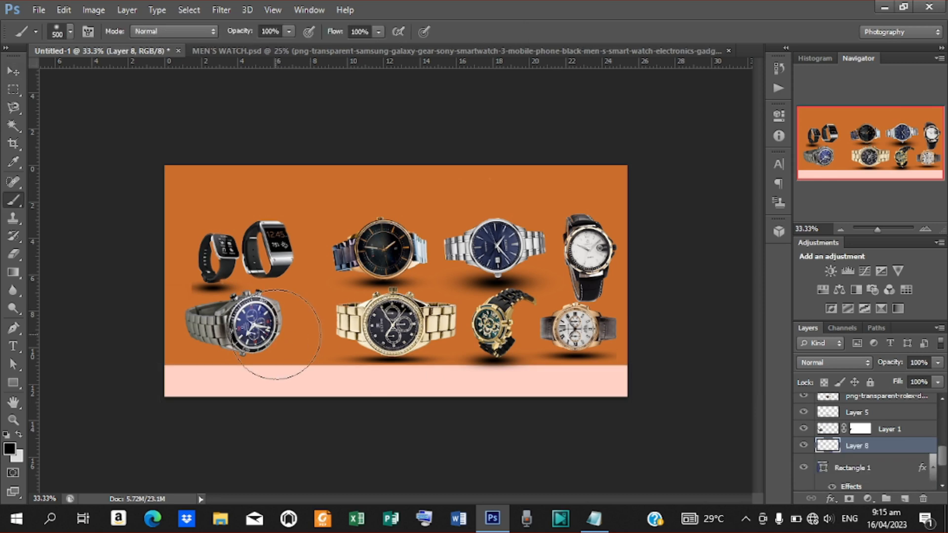
click(235, 341)
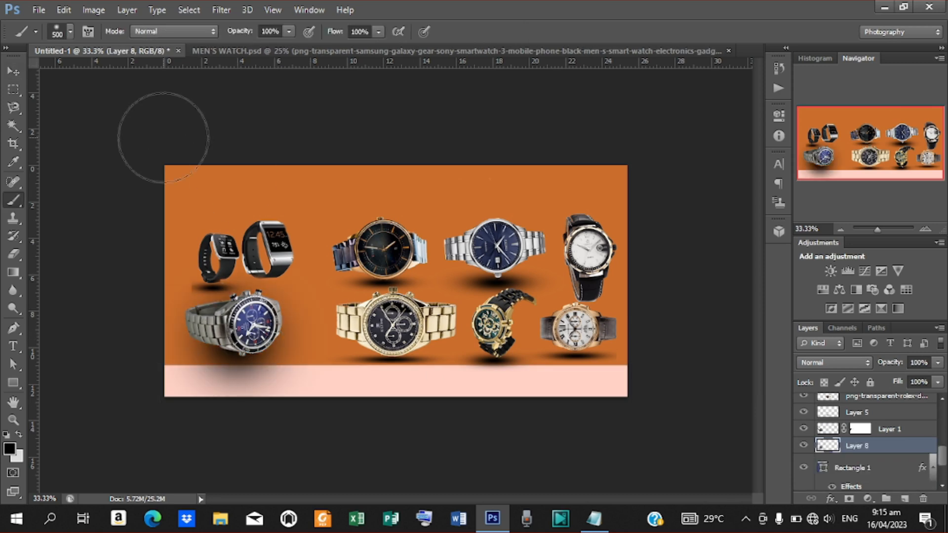
Shrink the lower-row blue-dial chronograph's shadow to about 67% width and 16% height beneath its case and apply the transform
click(11, 73)
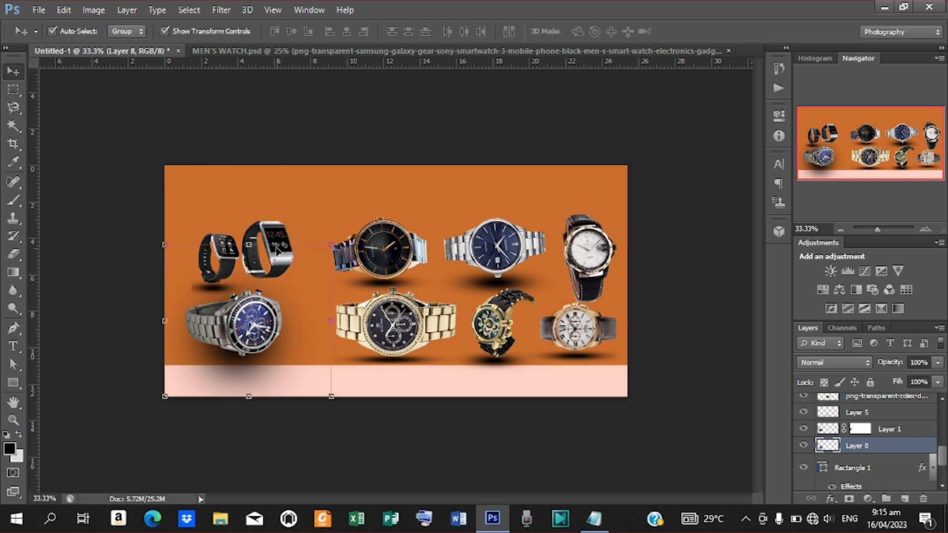
drag(249, 244, 239, 364)
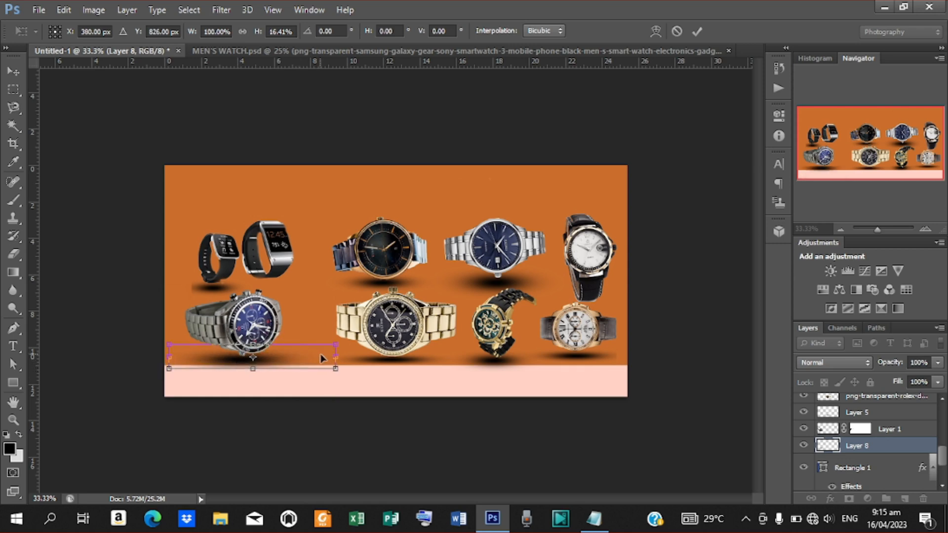
drag(339, 356, 256, 365)
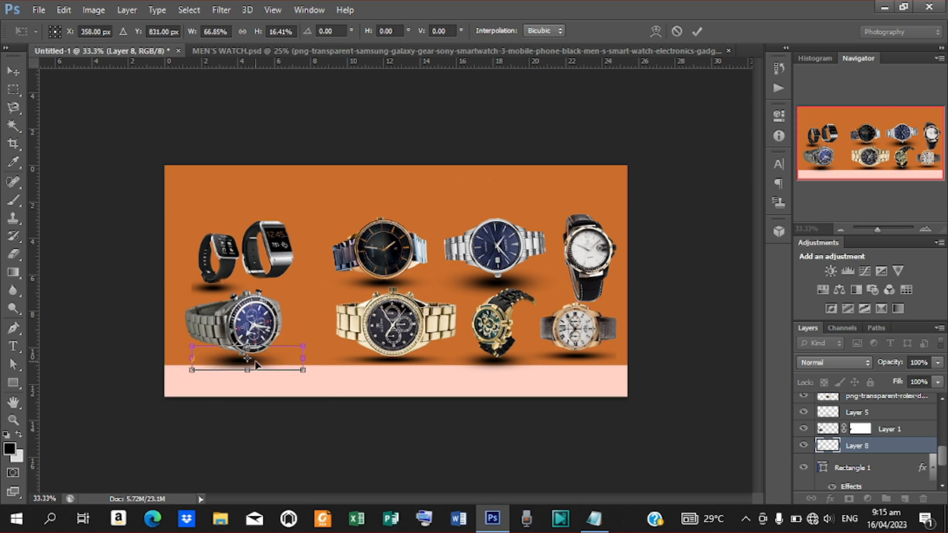
click(696, 32)
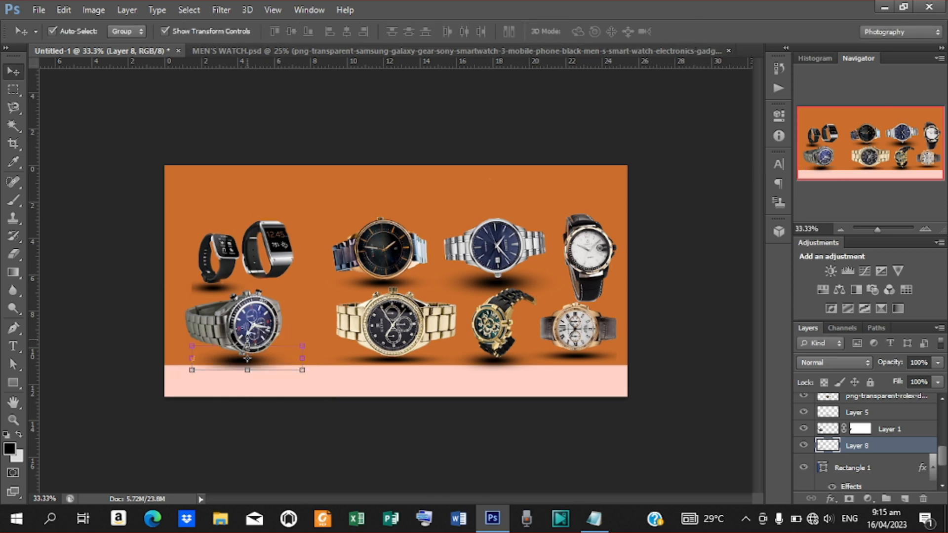
Flatten the blue-dial chronograph's shadow further to about 55% height, apply the transform and deselect the layer
drag(247, 345, 236, 364)
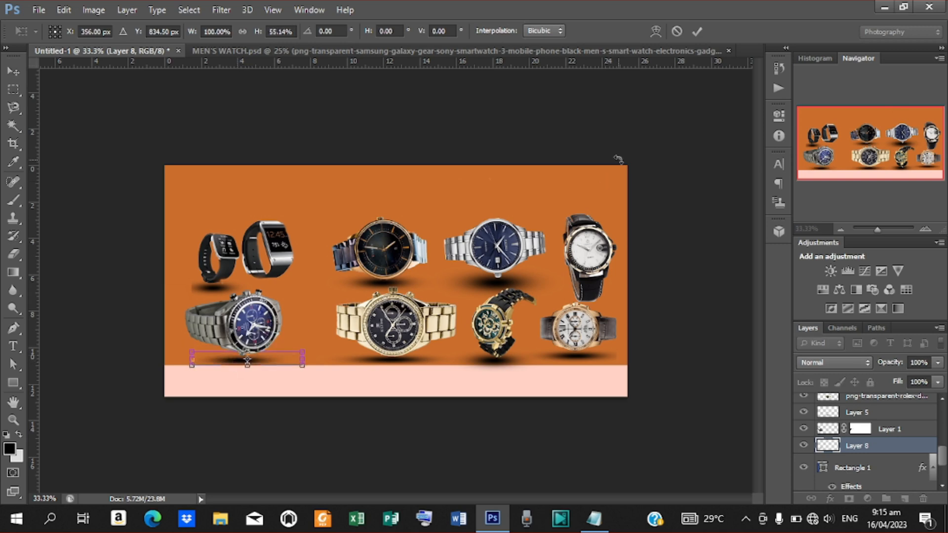
click(694, 31)
click(669, 222)
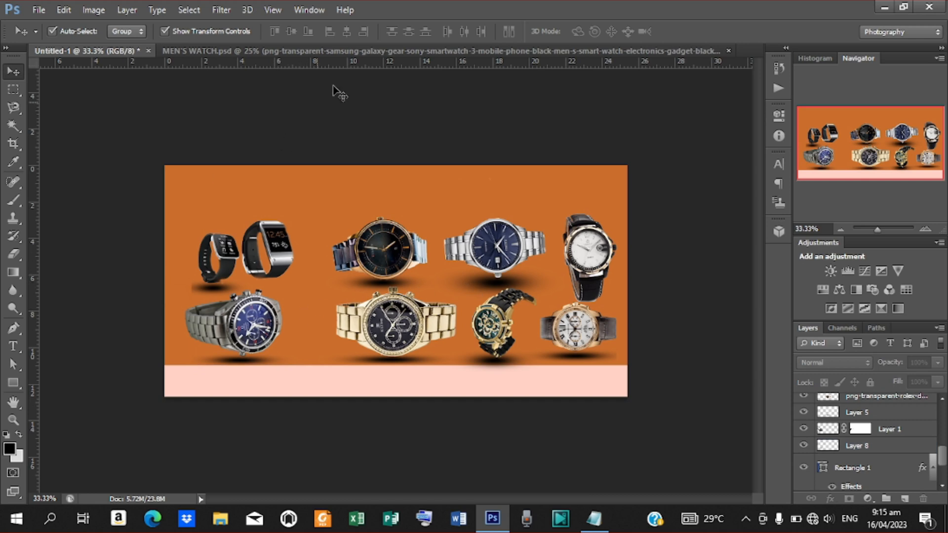
Add two horizontal guides, one at about 2.93 cm along the top of the watches and one just below the banner's upper edge
drag(356, 64, 361, 180)
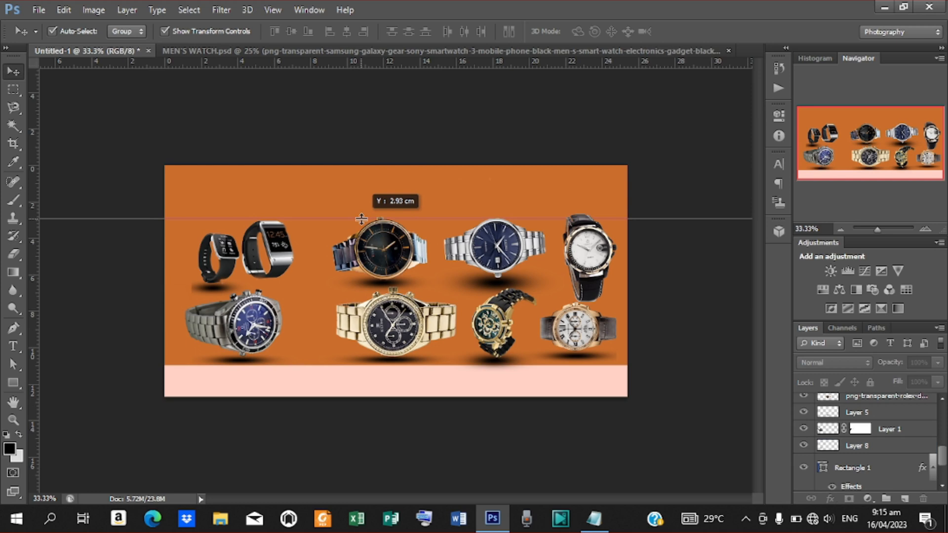
drag(362, 219, 361, 219)
drag(419, 63, 421, 177)
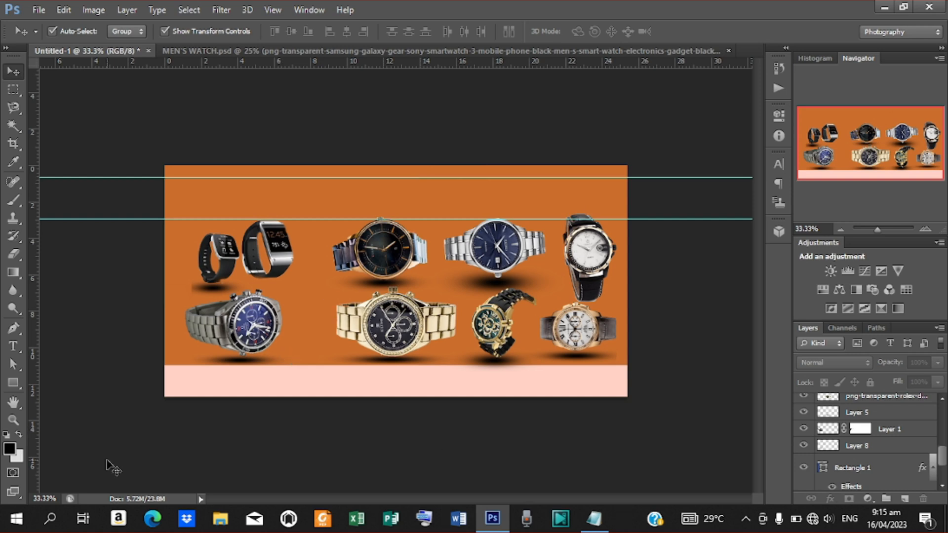
Copy the business name EXCELLENT WATCH AND ACCESSORIES from the Notepad file and paste it as a new text line between the two guides
click(17, 346)
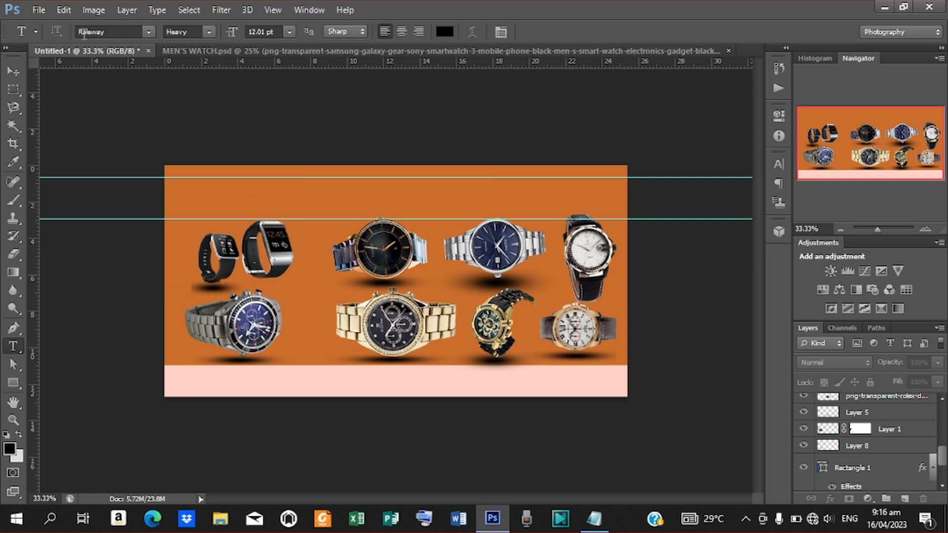
click(306, 208)
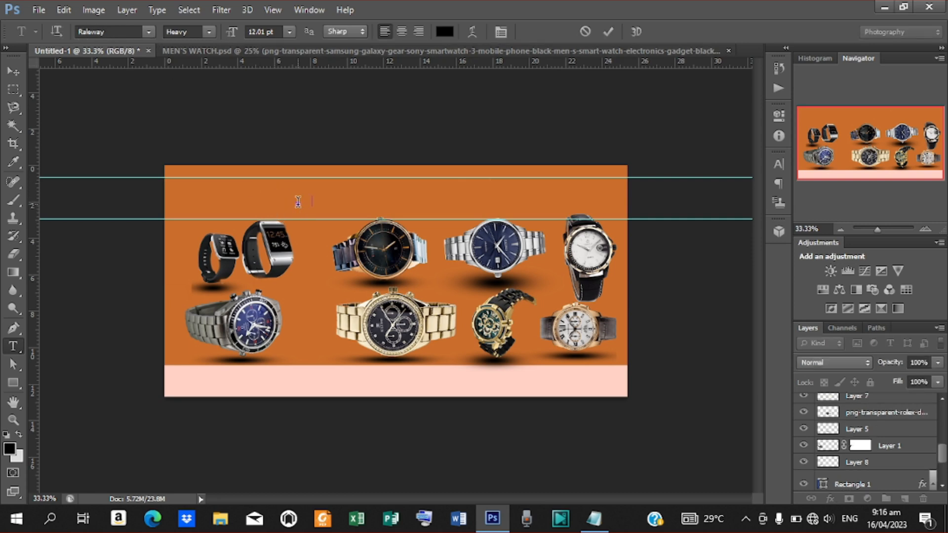
click(595, 519)
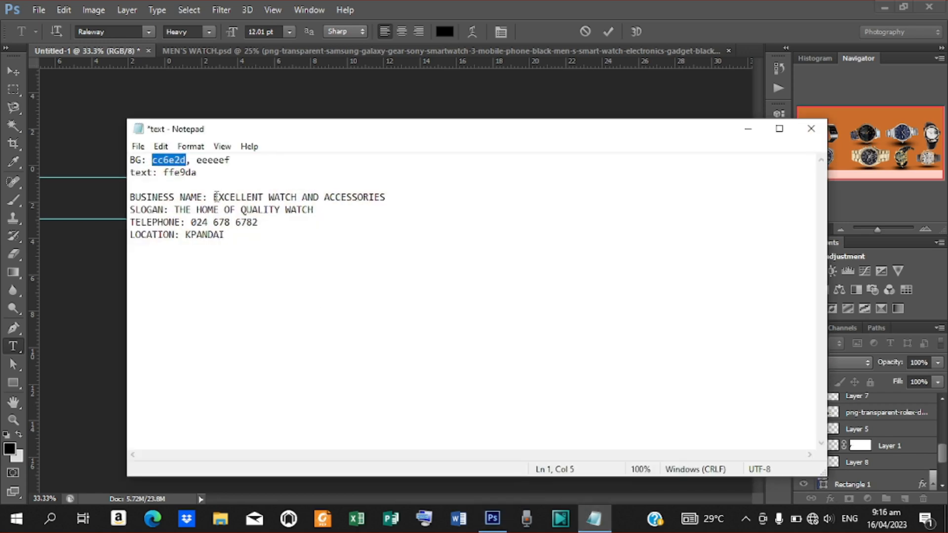
drag(213, 197, 399, 197)
key(ctrl+c)
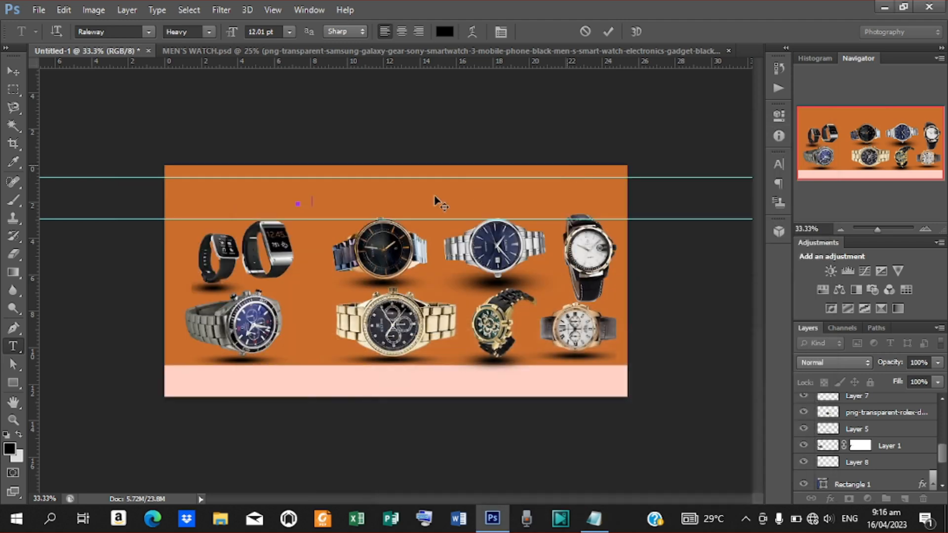
click(748, 129)
key(ctrl+v)
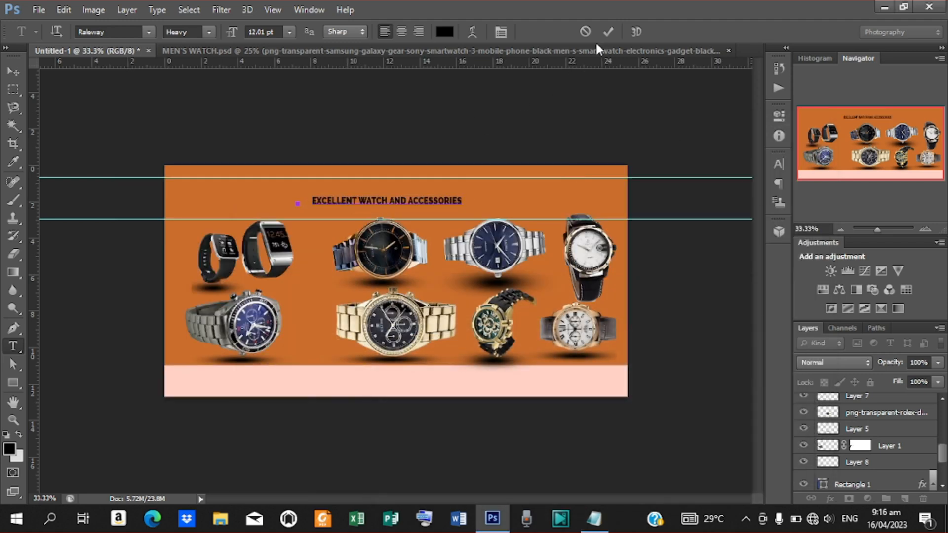
click(609, 32)
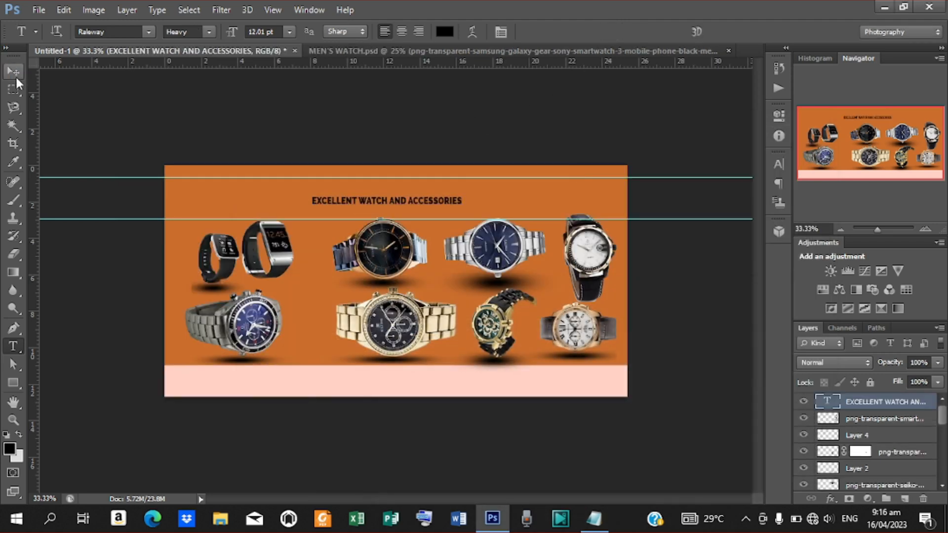
Enlarge the business name to about 185% width and 198% height, centred just below the upper guide, and apply the transform
click(14, 73)
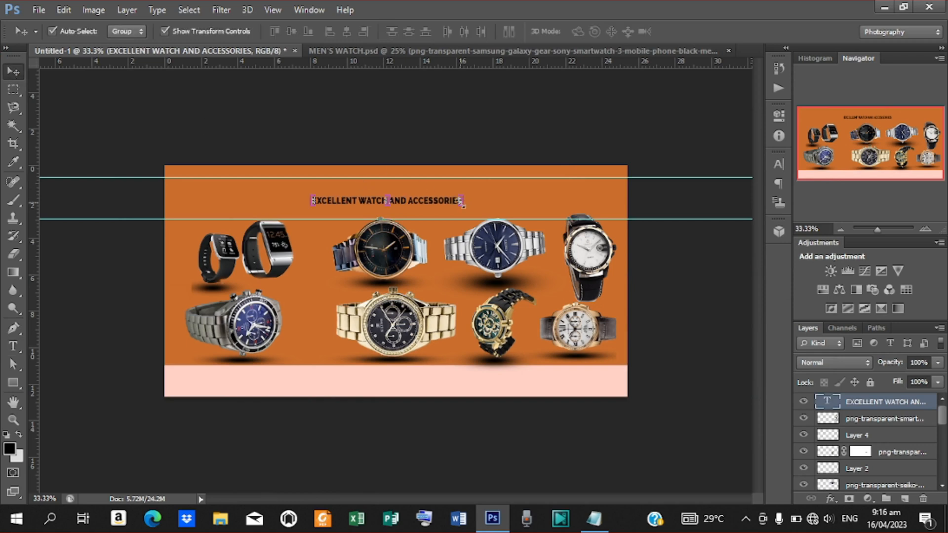
drag(462, 206, 526, 222)
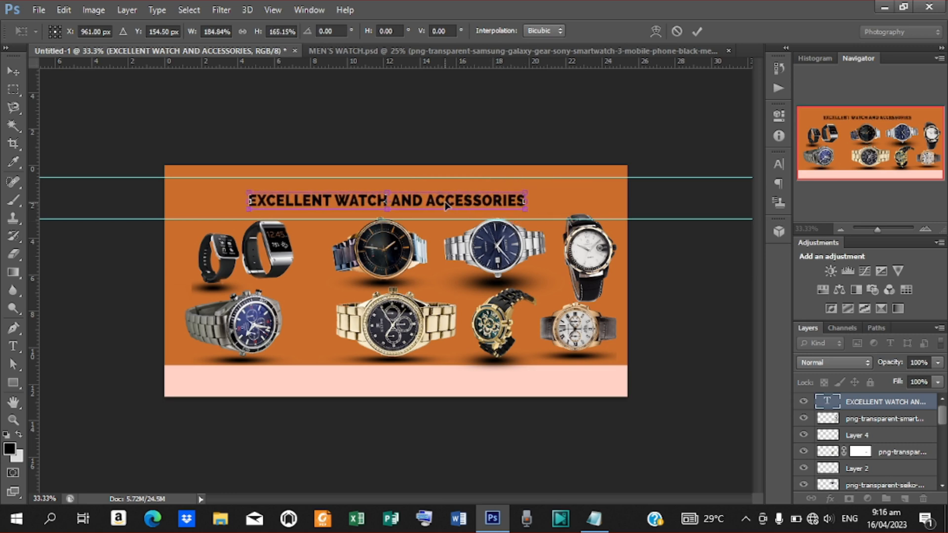
drag(445, 205, 453, 192)
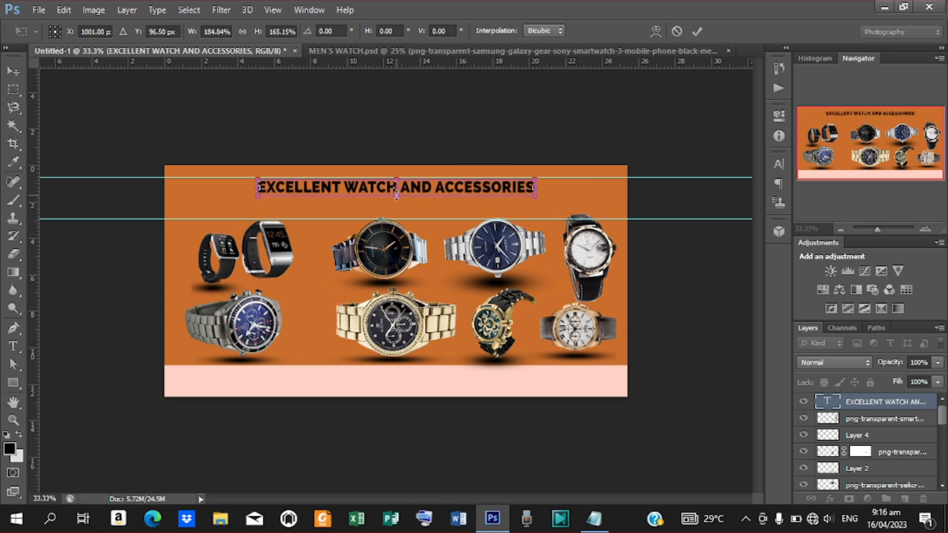
drag(396, 197, 398, 200)
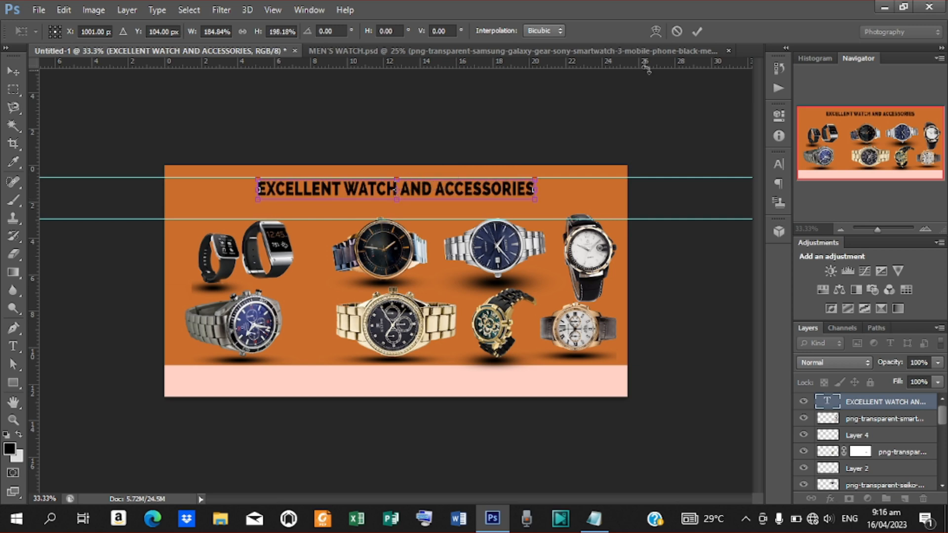
click(697, 31)
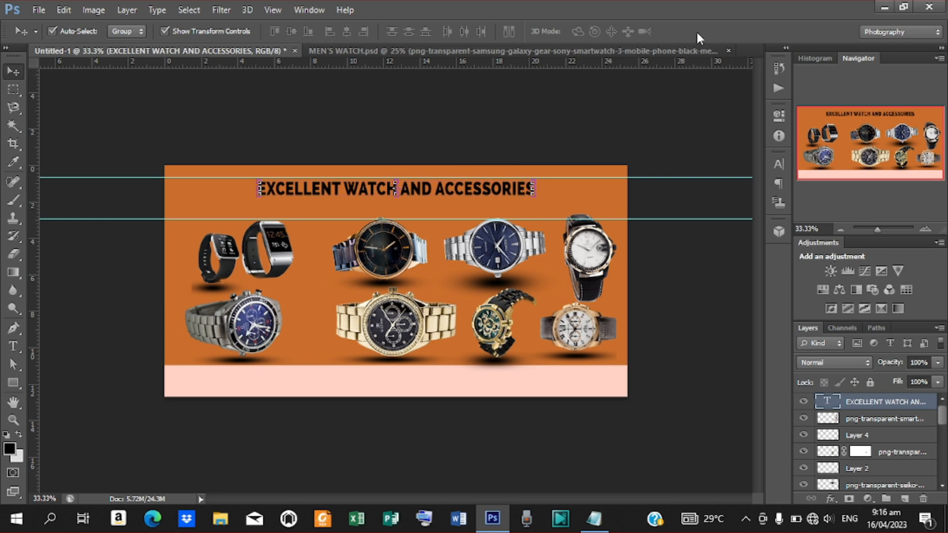
Clear the whole-canvas selection and nudge the business name up 20 px against the upper guide
key(ctrl+a)
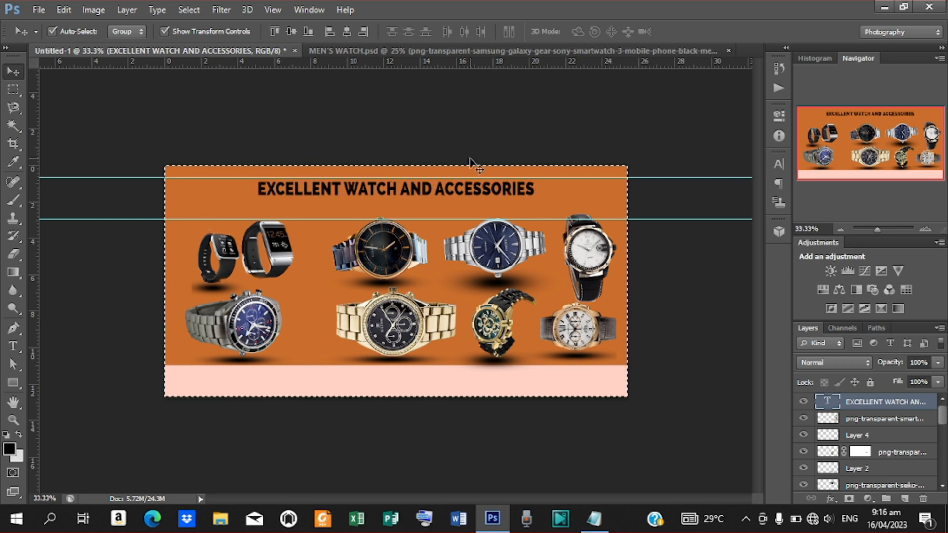
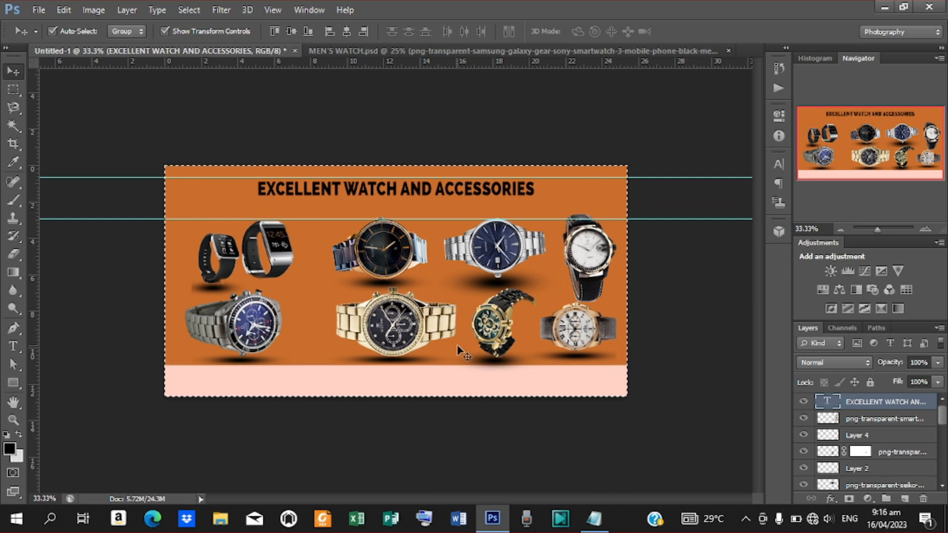
key(ctrl+d)
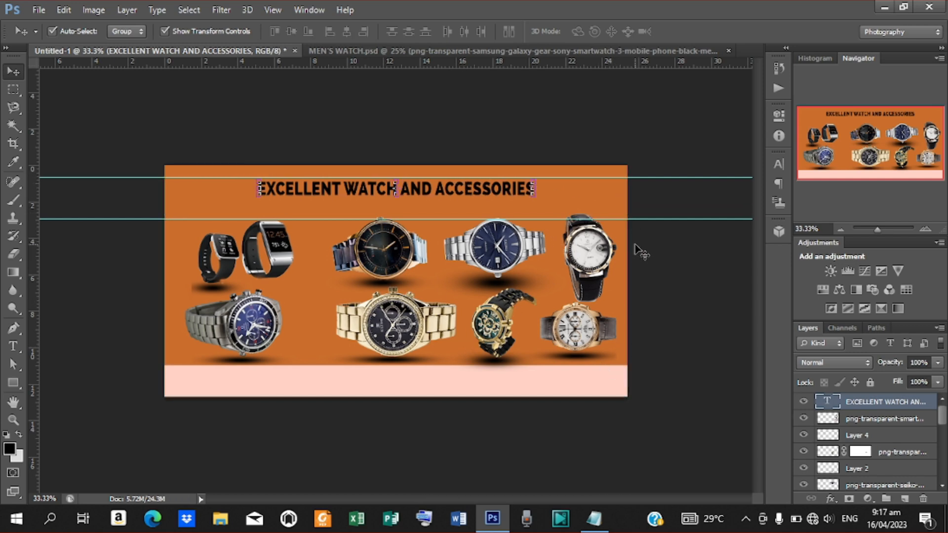
key(shift+Up)
key(shift+Up)
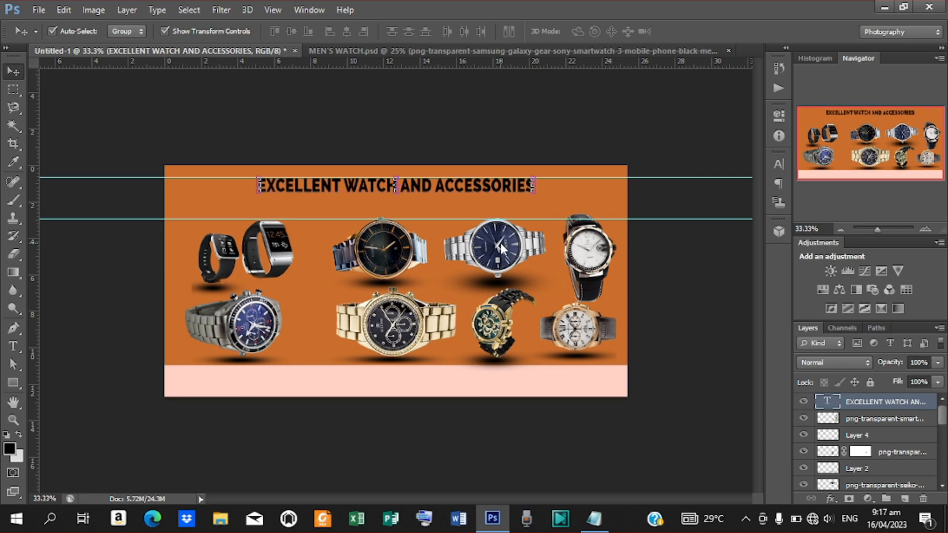
Change the business name's text color to the pale cyan d8f9ff
click(779, 165)
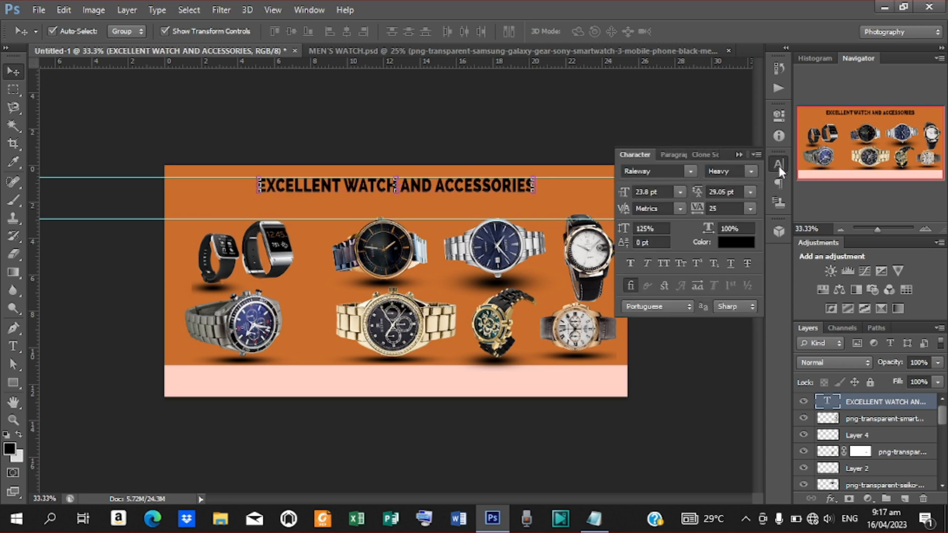
click(730, 246)
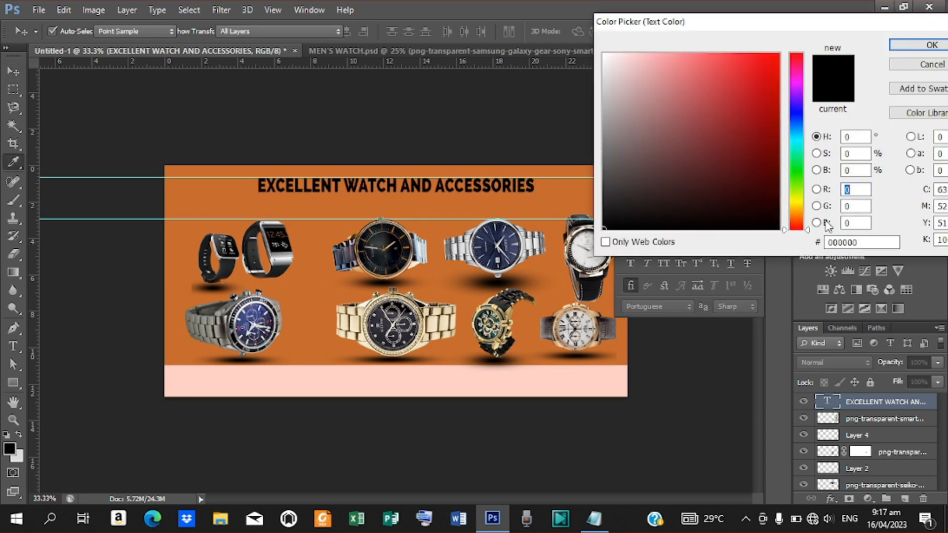
click(863, 242)
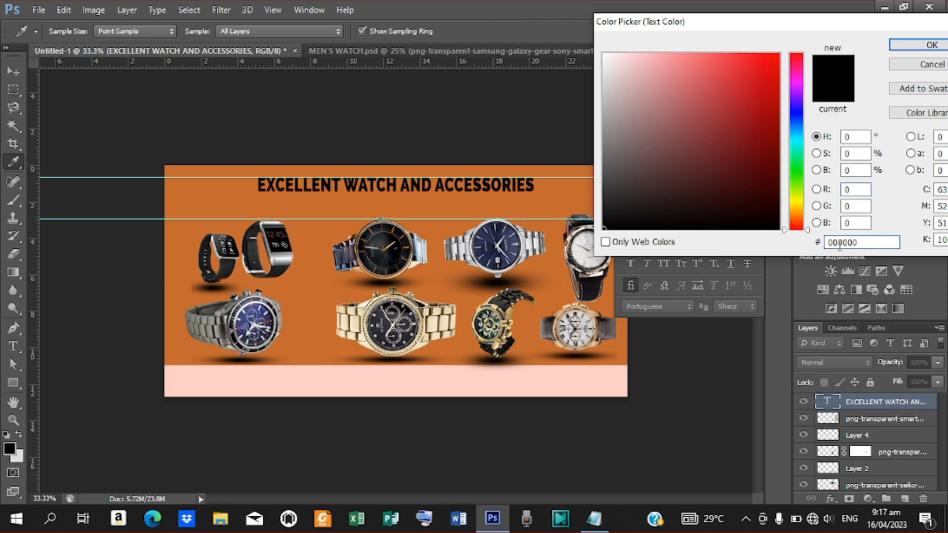
click(800, 113)
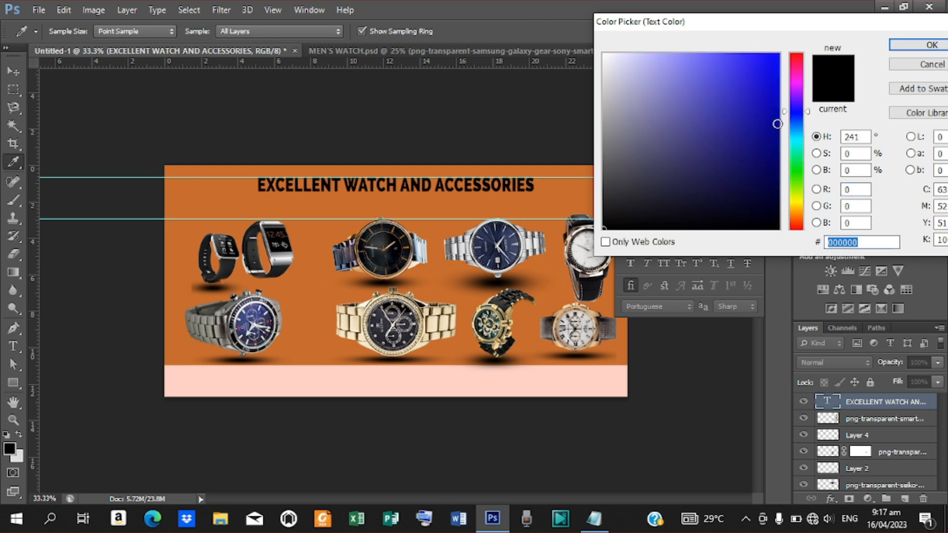
click(799, 139)
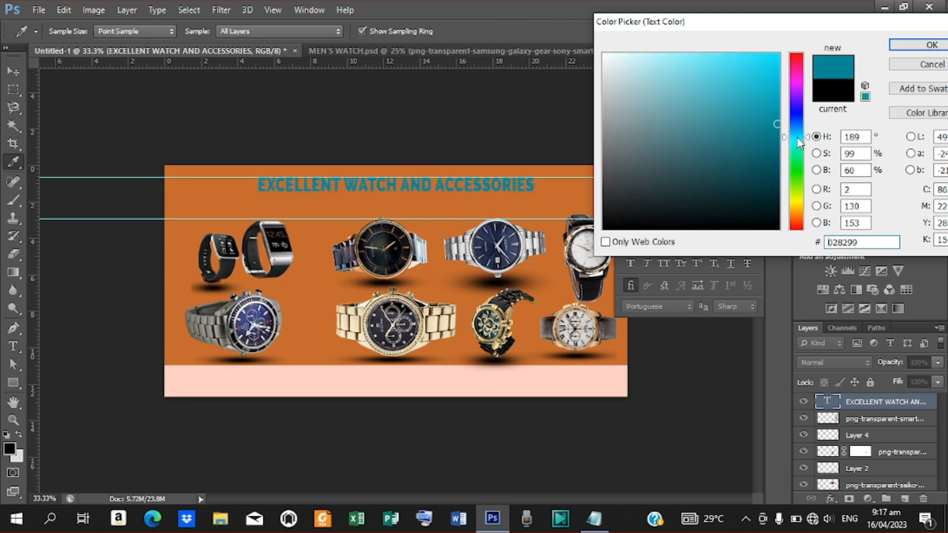
drag(619, 67, 629, 49)
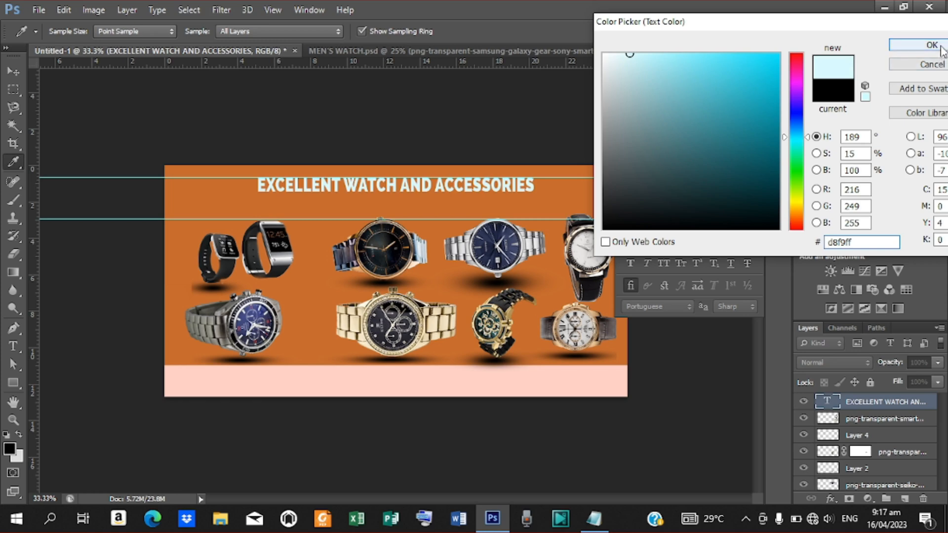
click(940, 48)
Give the business name a drop shadow with 90° angle, 5 px distance, 15% spread and 6 px size
click(830, 497)
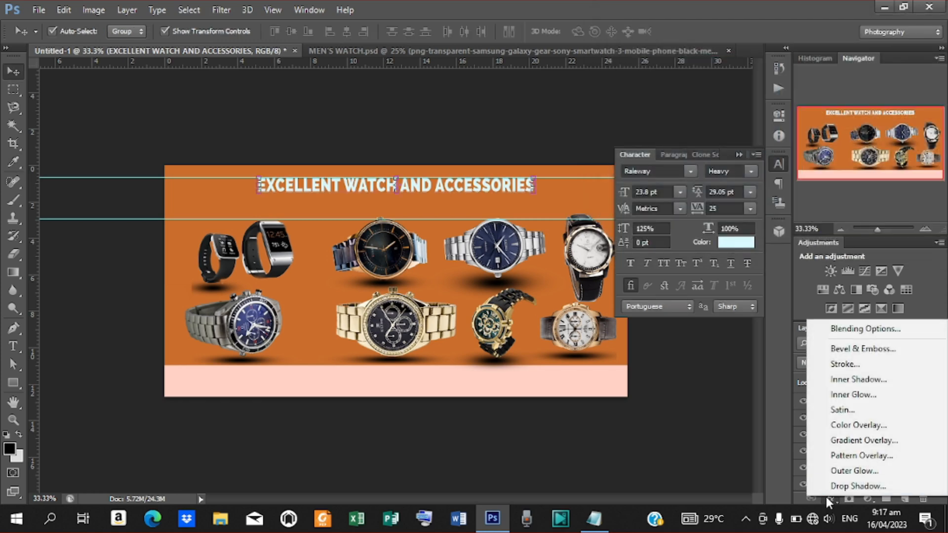
click(859, 330)
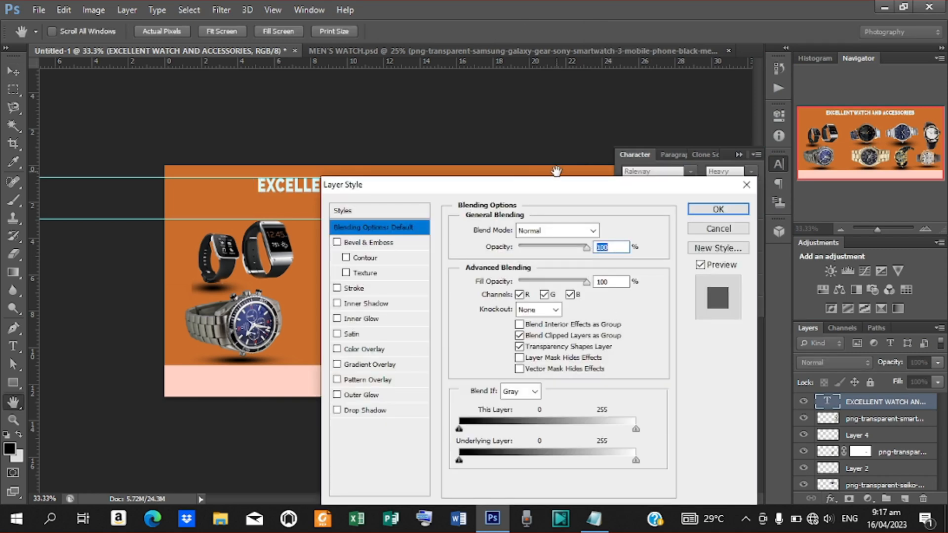
drag(544, 186, 774, 73)
click(613, 295)
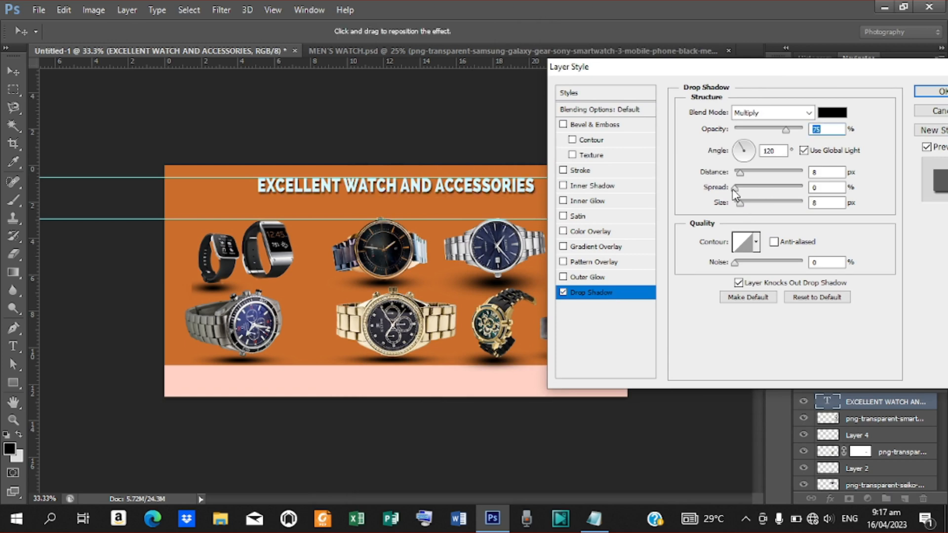
drag(735, 188, 745, 188)
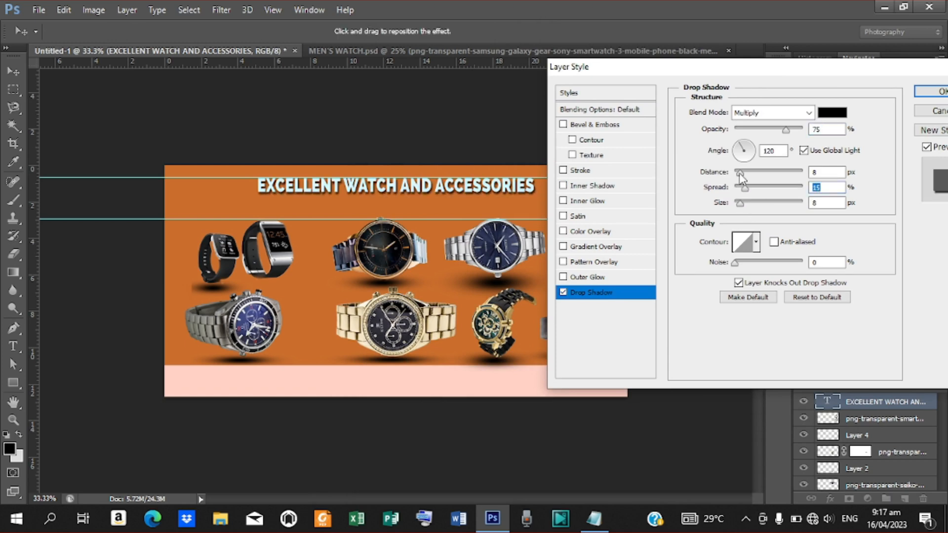
click(739, 173)
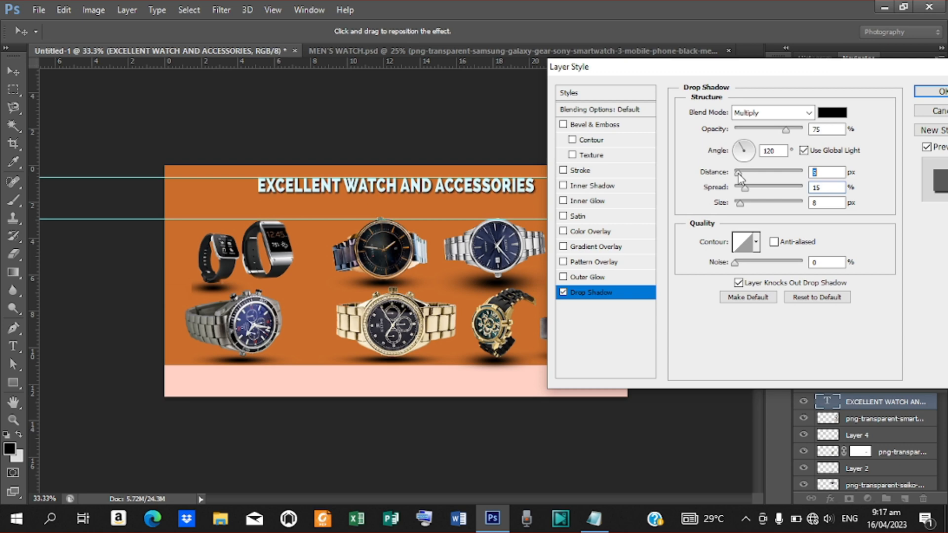
click(738, 205)
click(774, 150)
text(90)
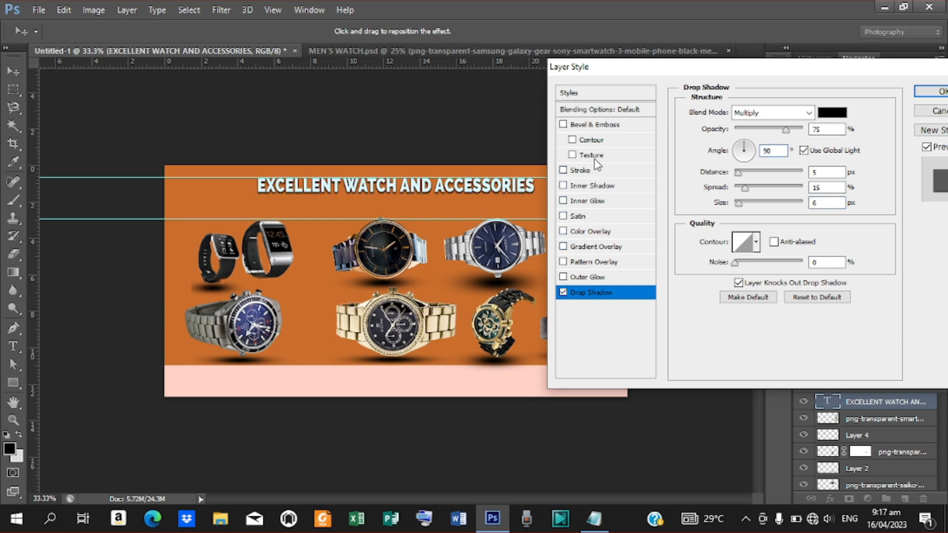
Add a stroke effect to the business name alongside its drop shadow
click(580, 170)
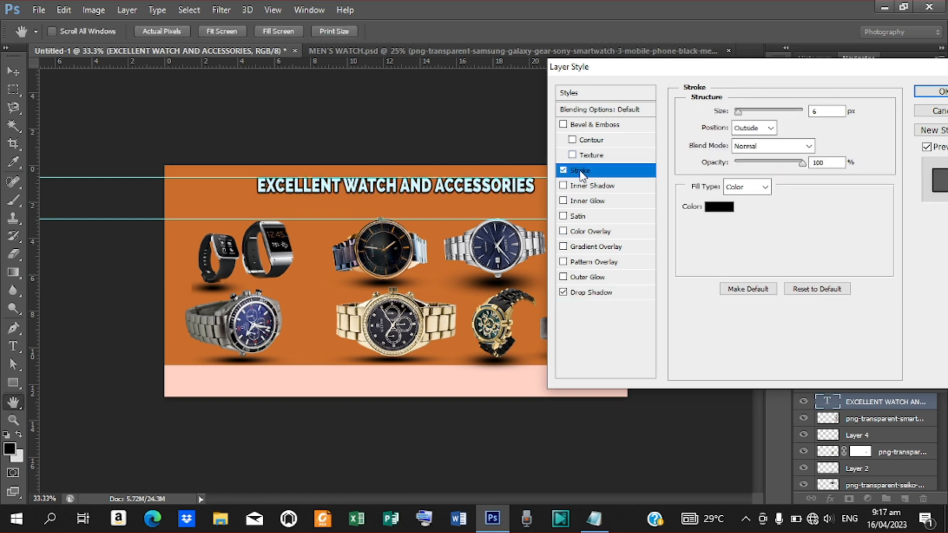
click(713, 206)
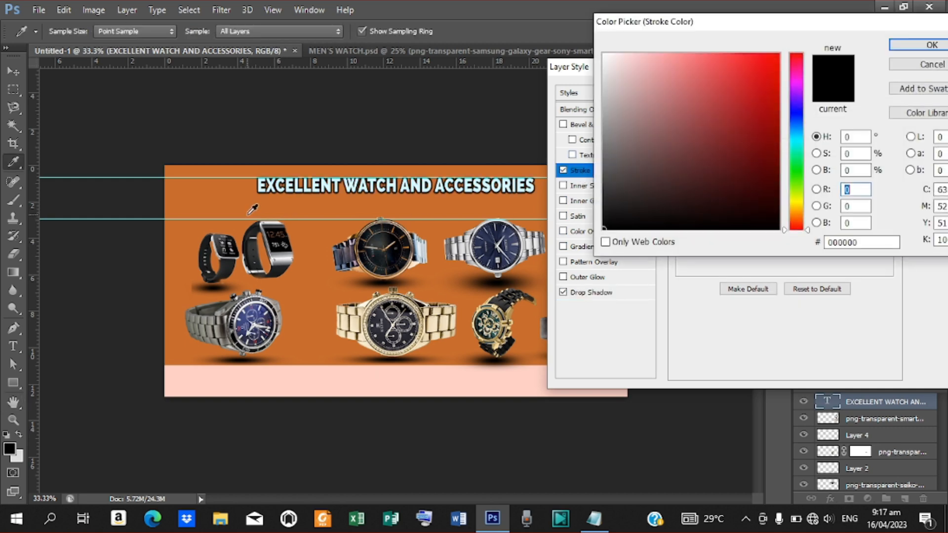
click(240, 193)
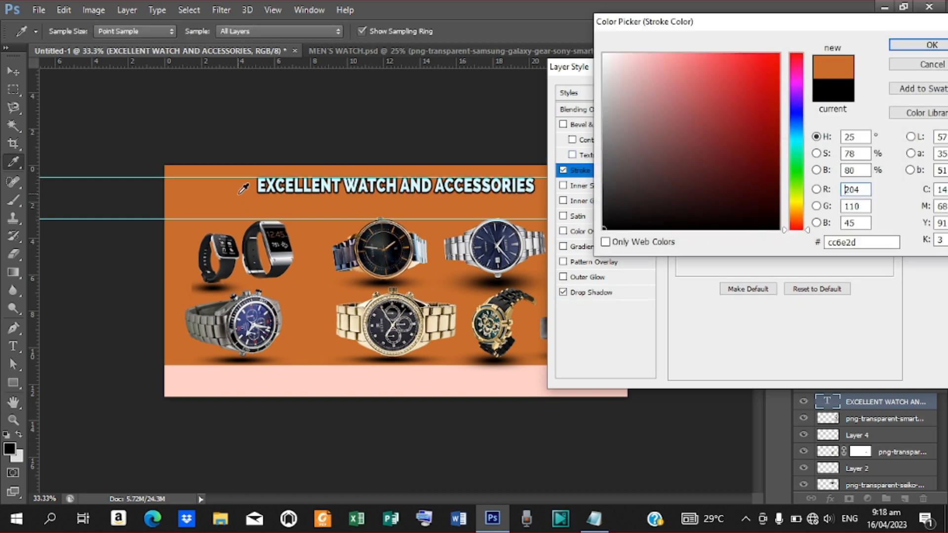
click(310, 177)
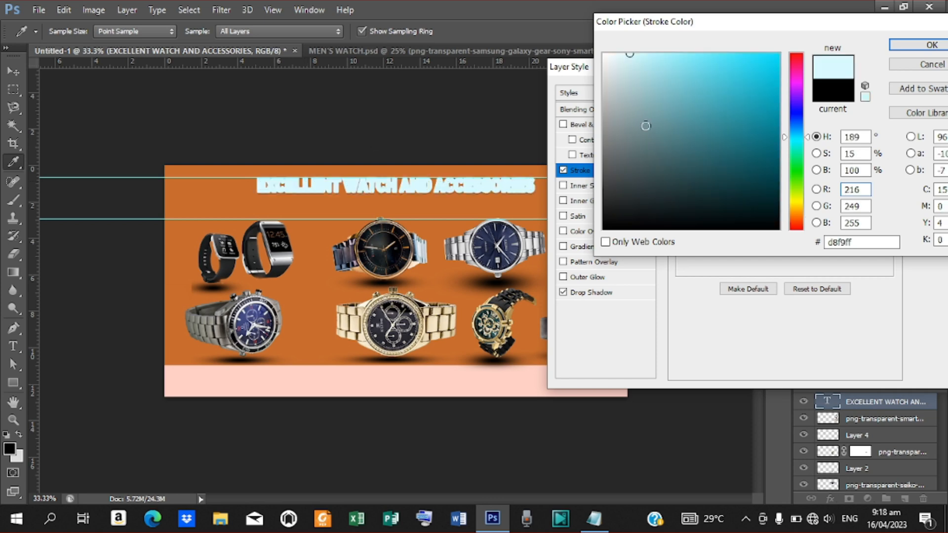
click(604, 60)
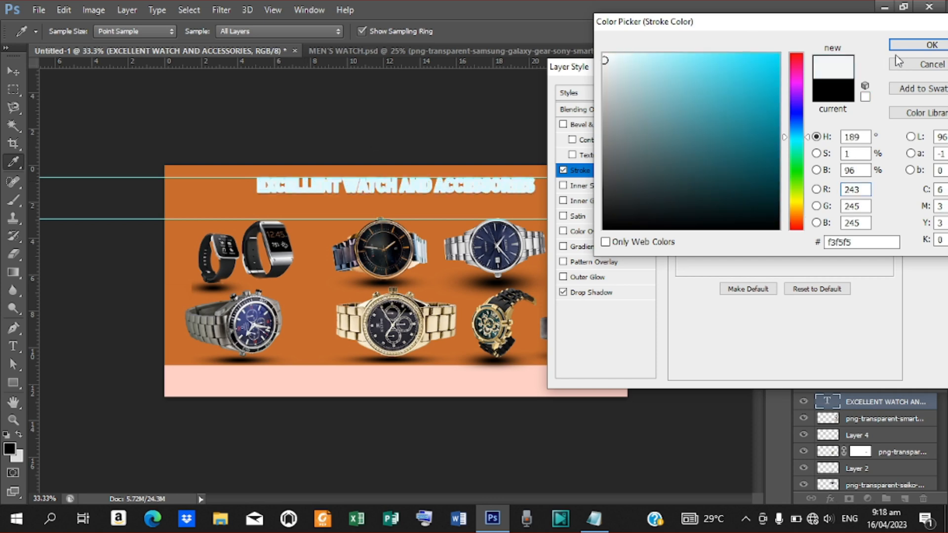
click(908, 64)
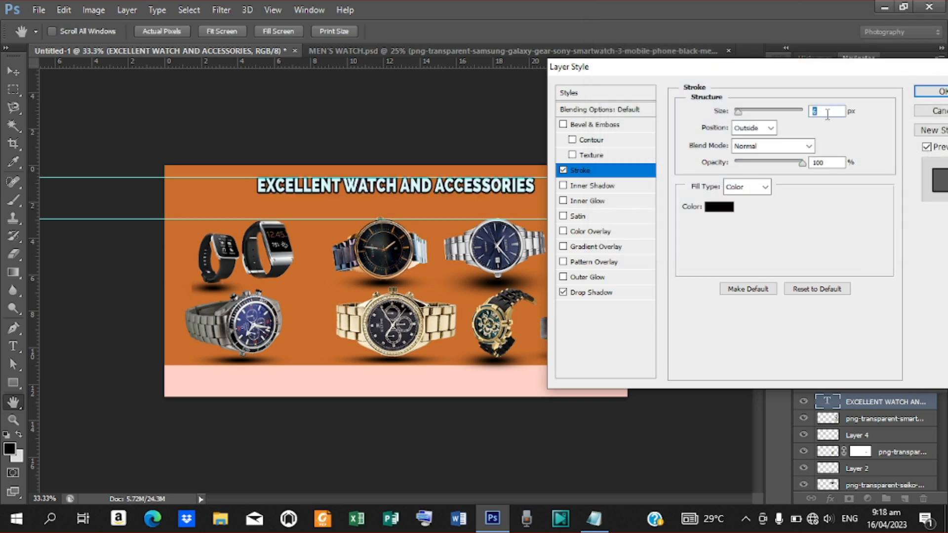
Set the business name's stroke size to 1 px and apply the layer style
text(1)
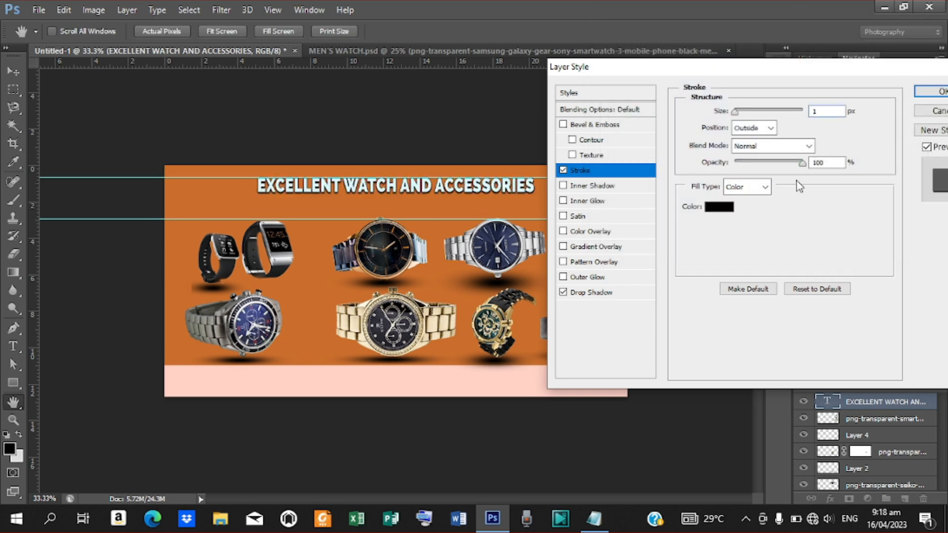
click(937, 93)
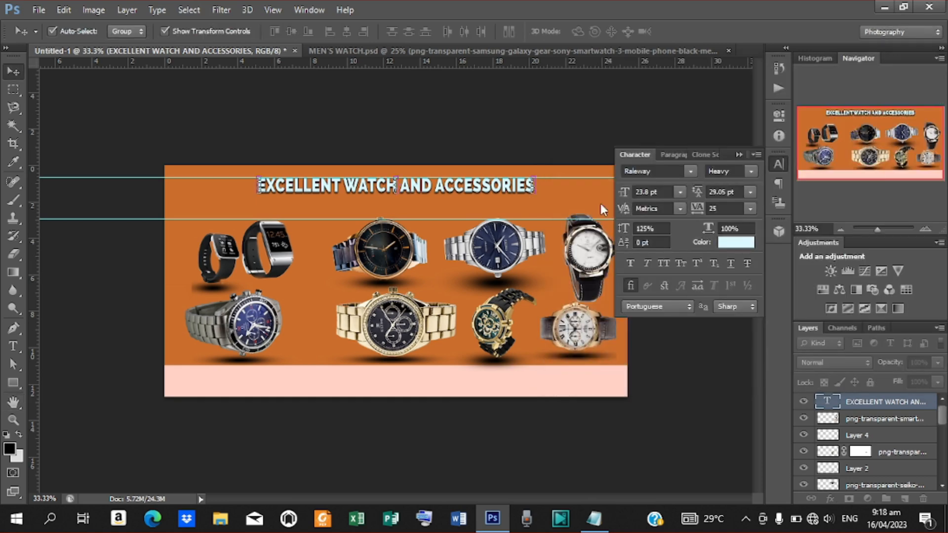
Copy the slogan from the Notepad text file and place "THE HOME OF QUALITY WATCH" as a new text layer below the business name
key(t)
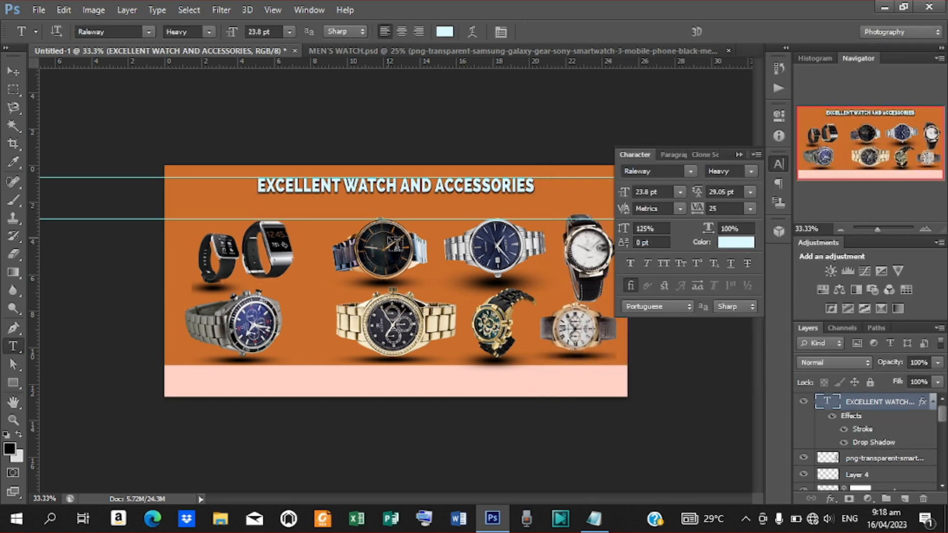
key(XF86MonBrightnessUp)
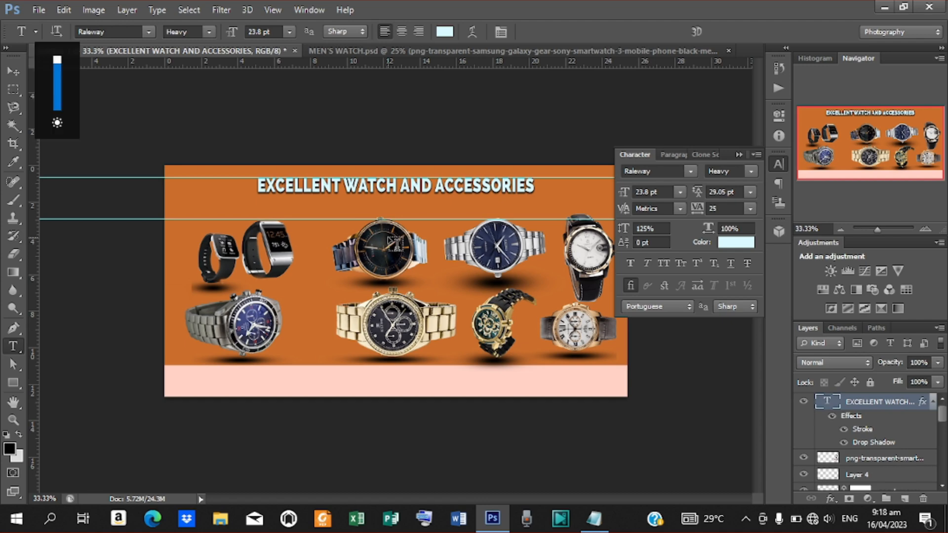
click(320, 213)
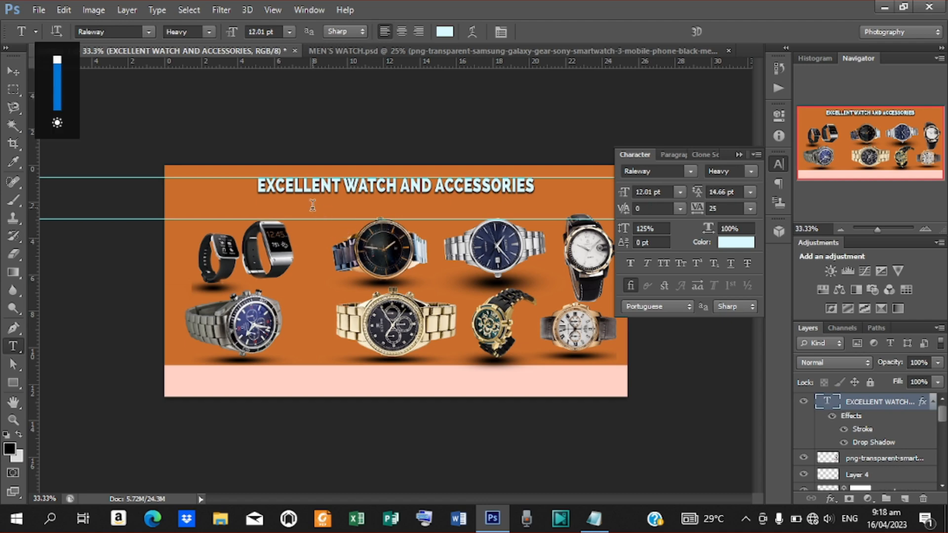
click(594, 523)
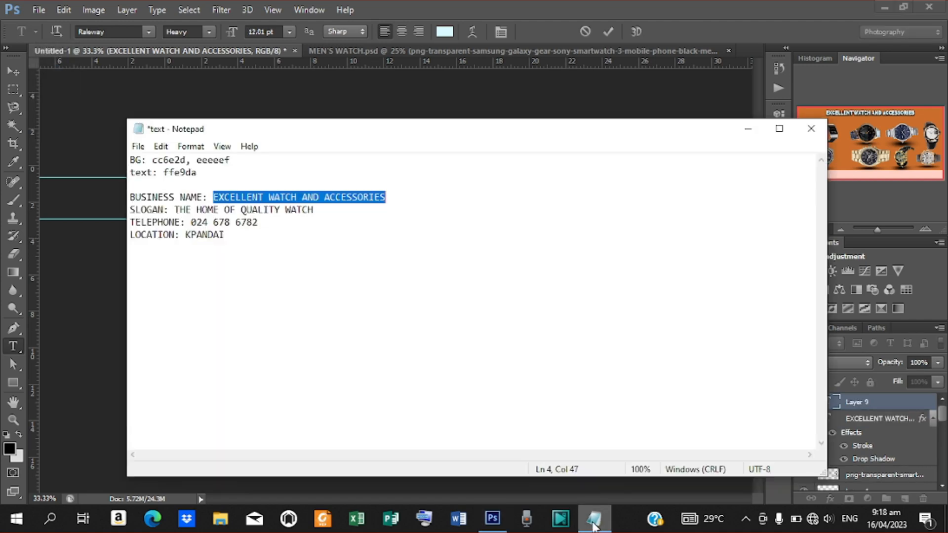
drag(174, 211, 319, 216)
key(ctrl+c)
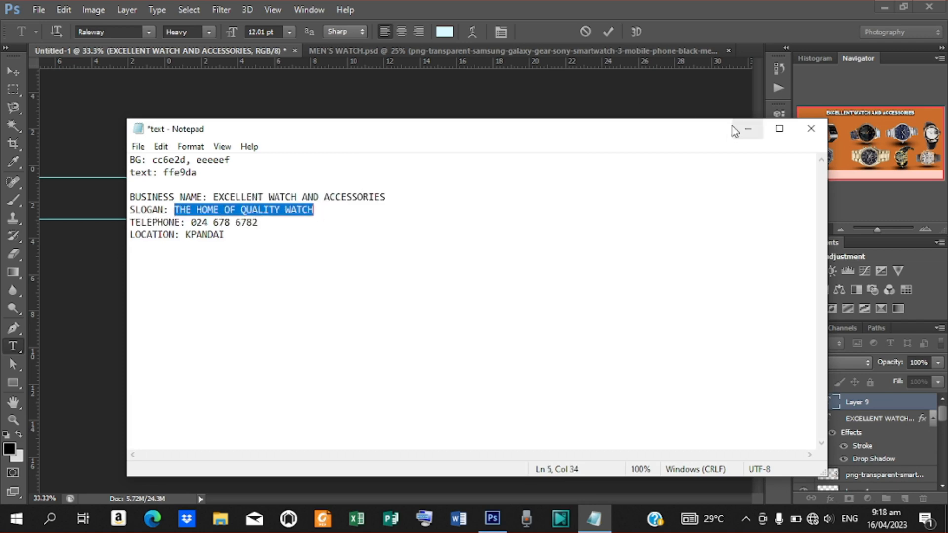
click(748, 129)
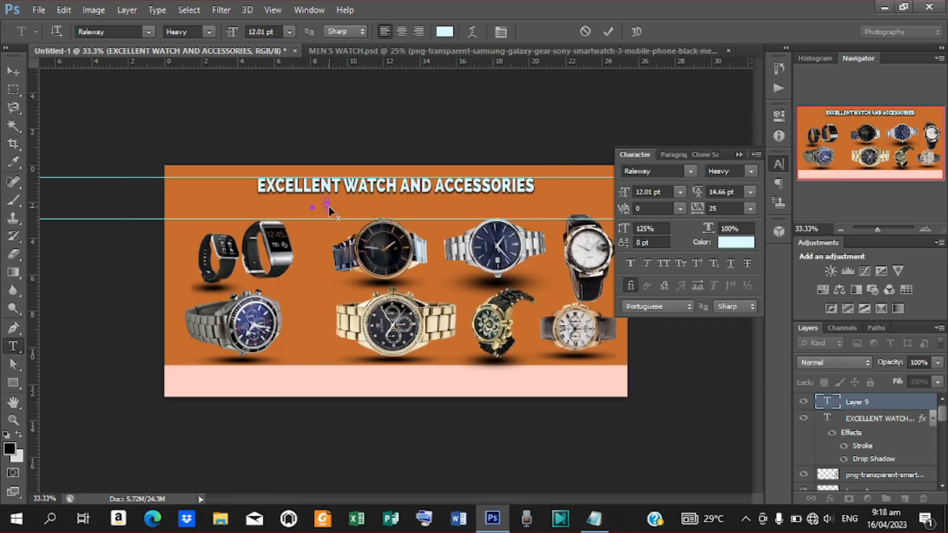
key(ctrl+v)
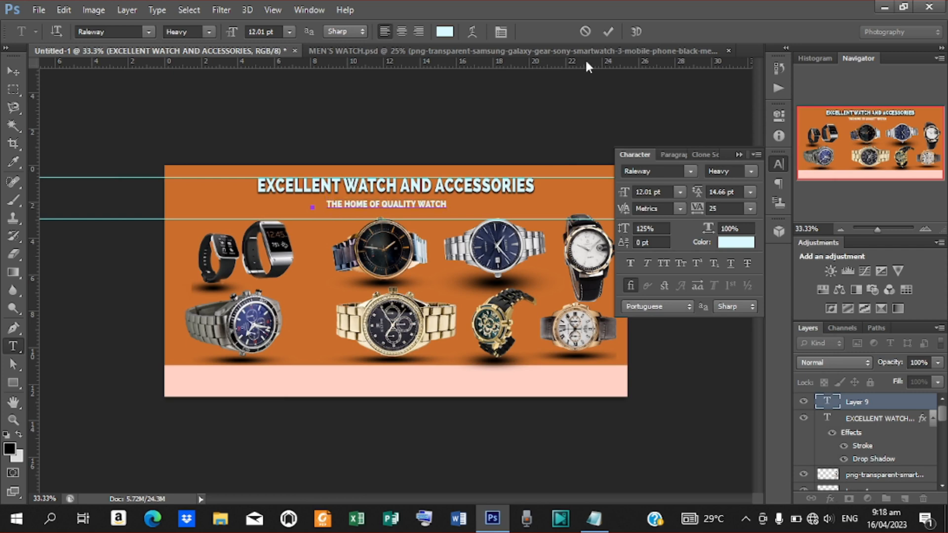
click(602, 28)
Enlarge the slogan to about 160% width and 115% height between the business name and lower guide, and apply the transform
click(12, 69)
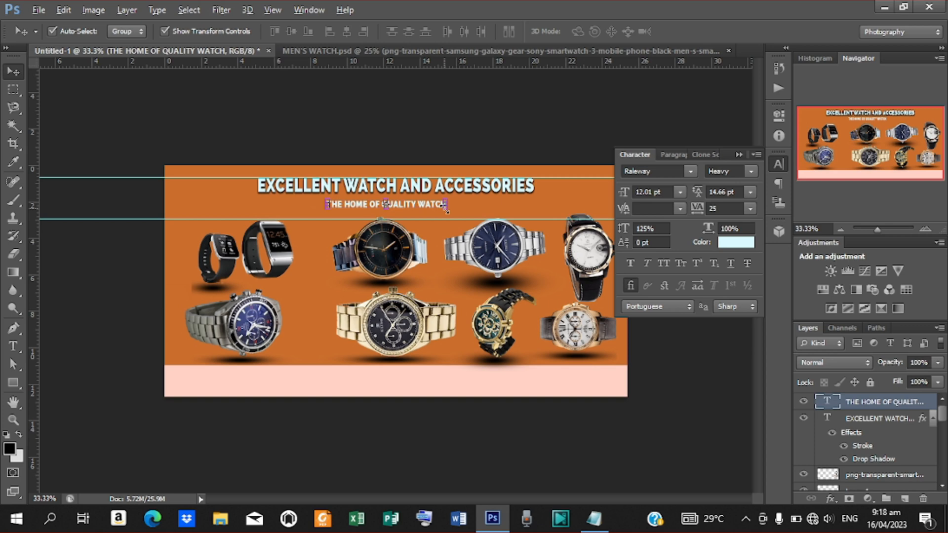
drag(446, 207, 484, 211)
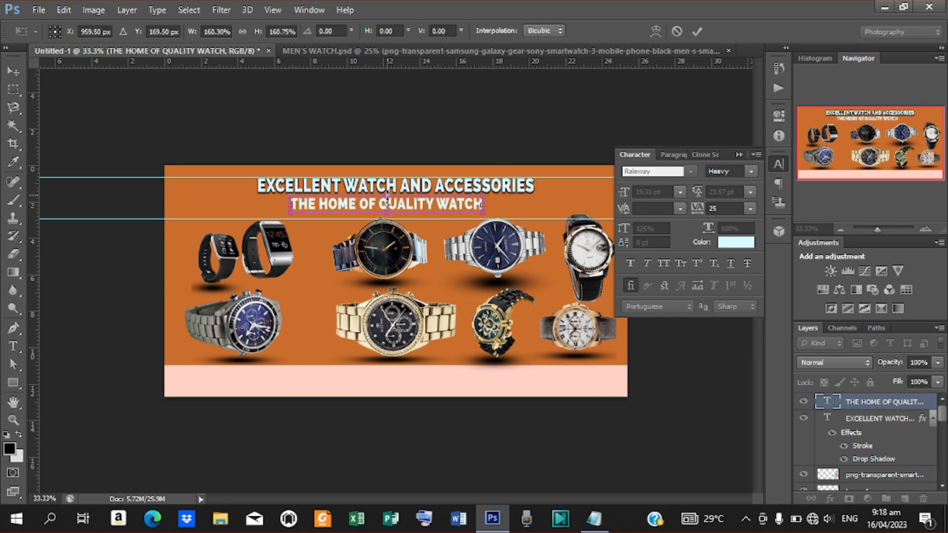
drag(387, 195, 387, 200)
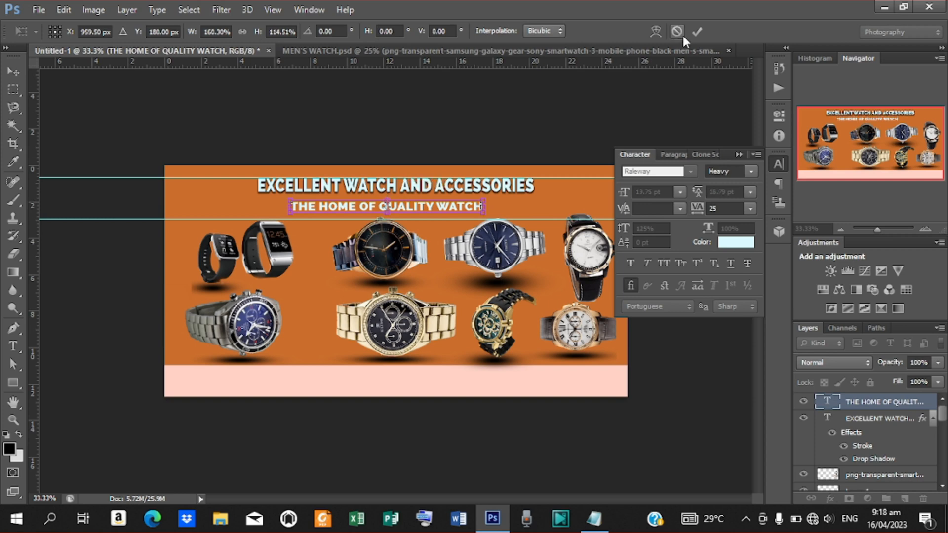
click(695, 32)
Set the slogan's font weight to SemiBold and move it slightly up toward the business name
click(751, 171)
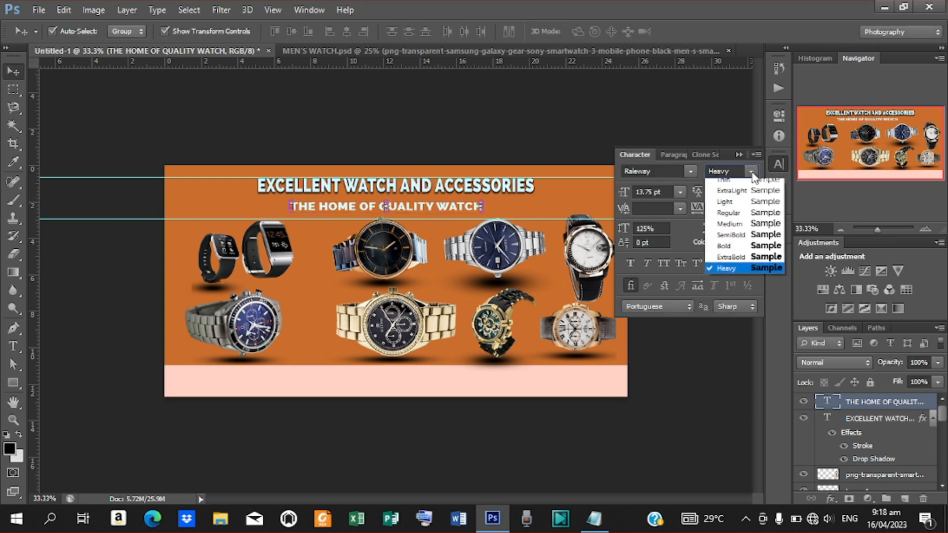
click(732, 230)
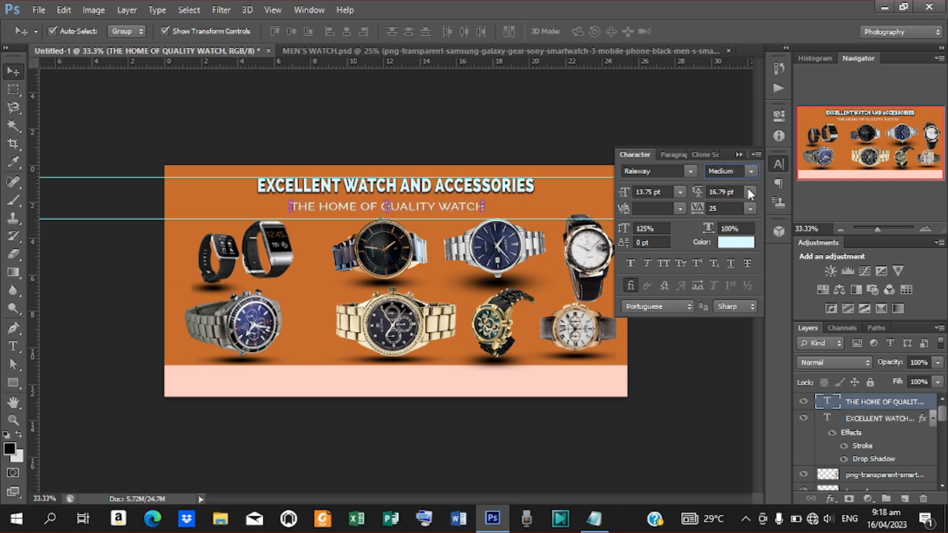
click(750, 171)
click(734, 243)
click(127, 101)
click(368, 206)
double_click(368, 206)
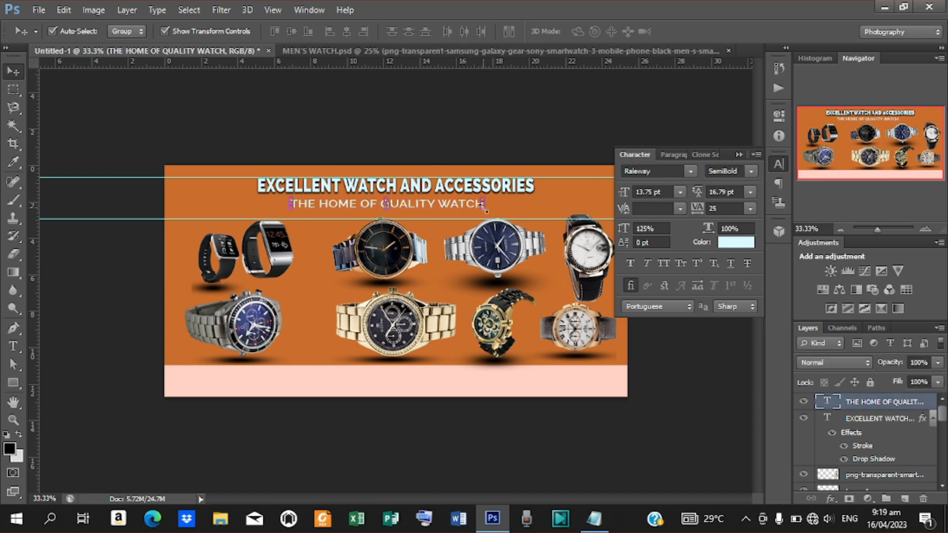
Centre the slogan horizontally on the canvas and nudge the business name slightly down toward it
key(ctrl+a)
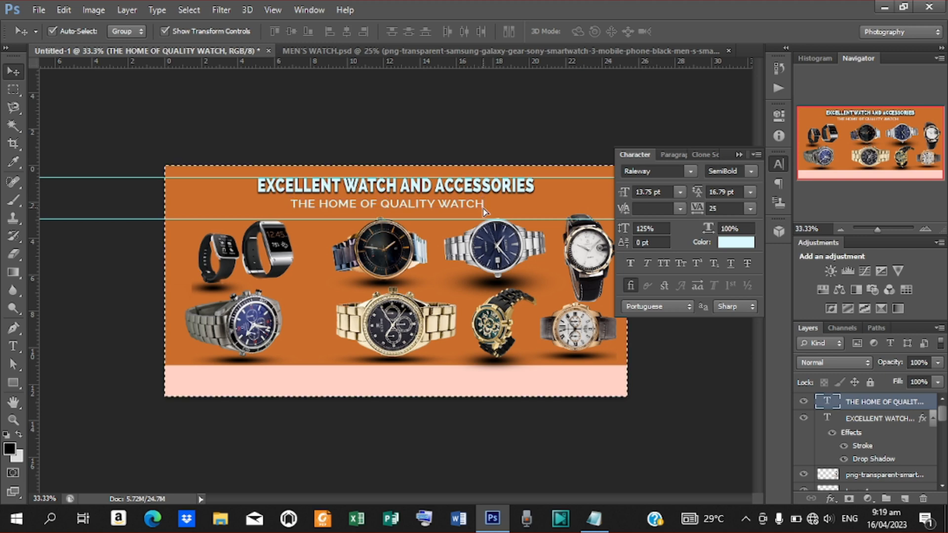
click(349, 30)
key(ctrl+d)
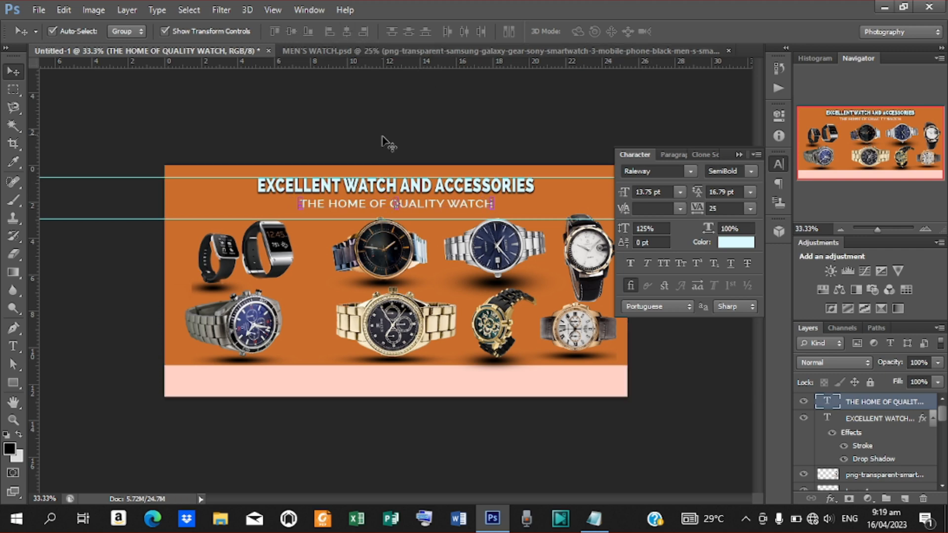
click(870, 423)
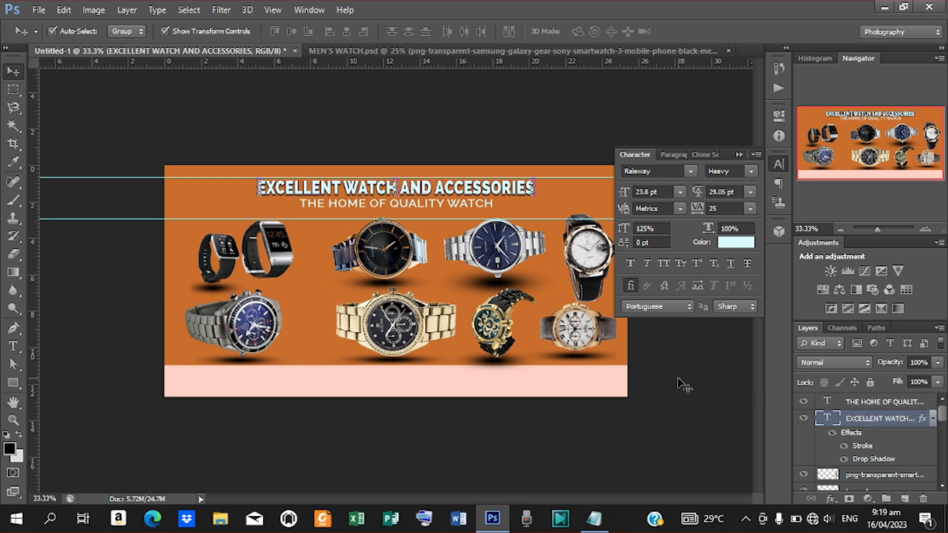
Copy the telephone number from the Notepad text file and place it as a new text layer between the lower-row watches
key(t)
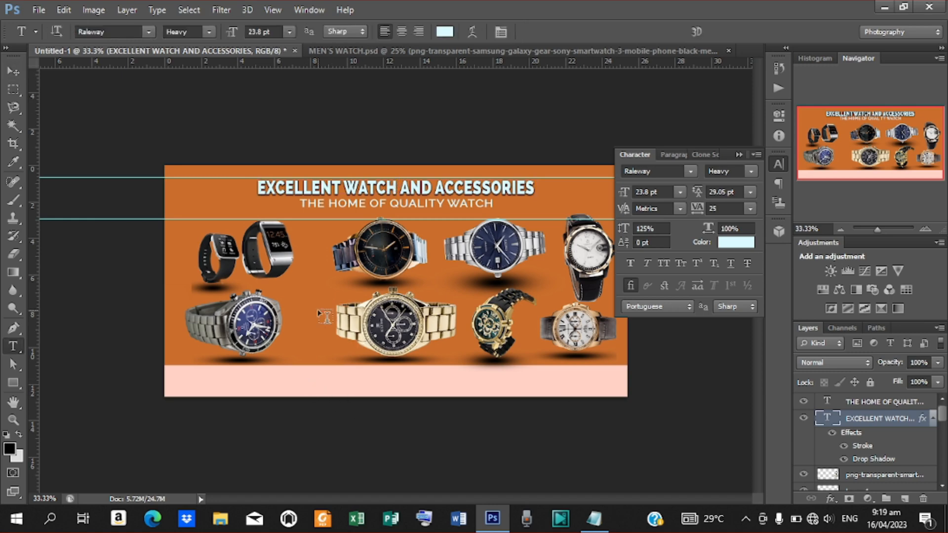
click(310, 319)
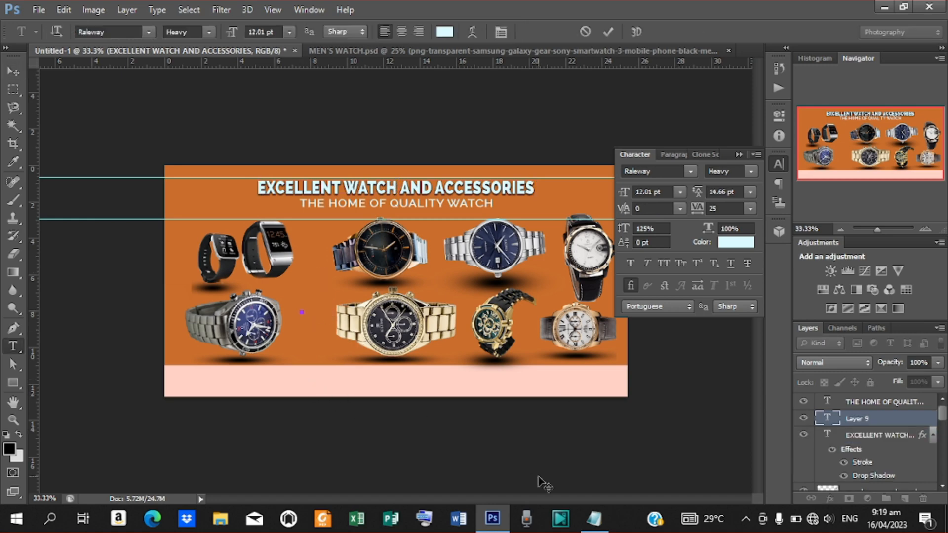
click(598, 519)
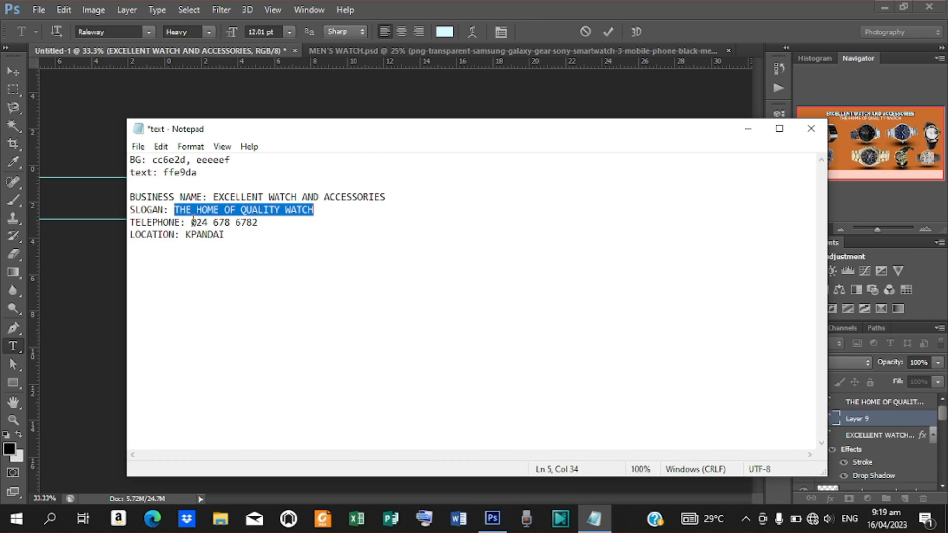
drag(192, 222, 260, 222)
key(ctrl+c)
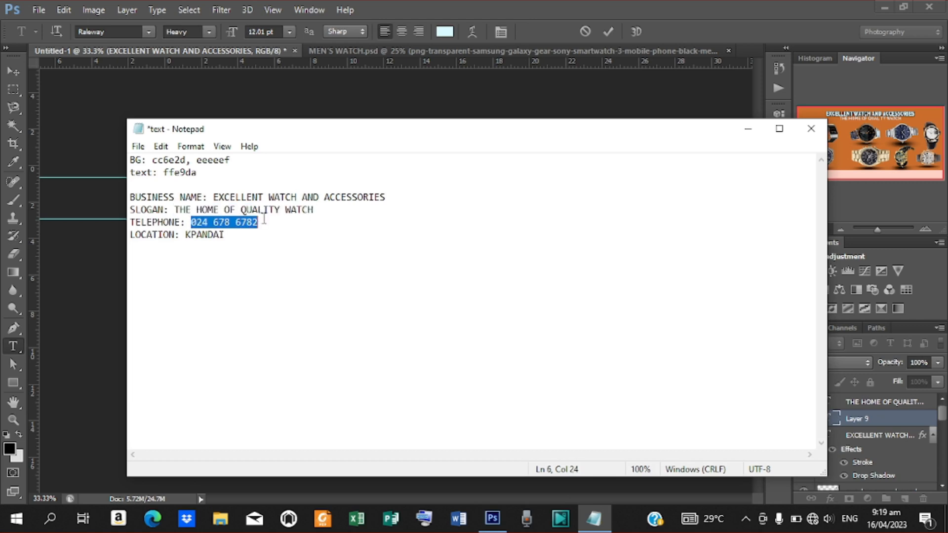
click(749, 129)
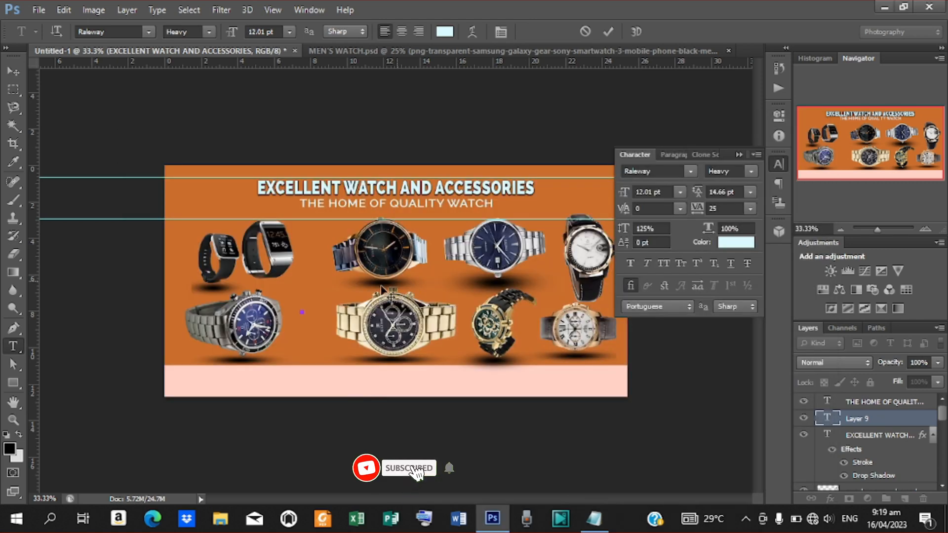
key(ctrl+v)
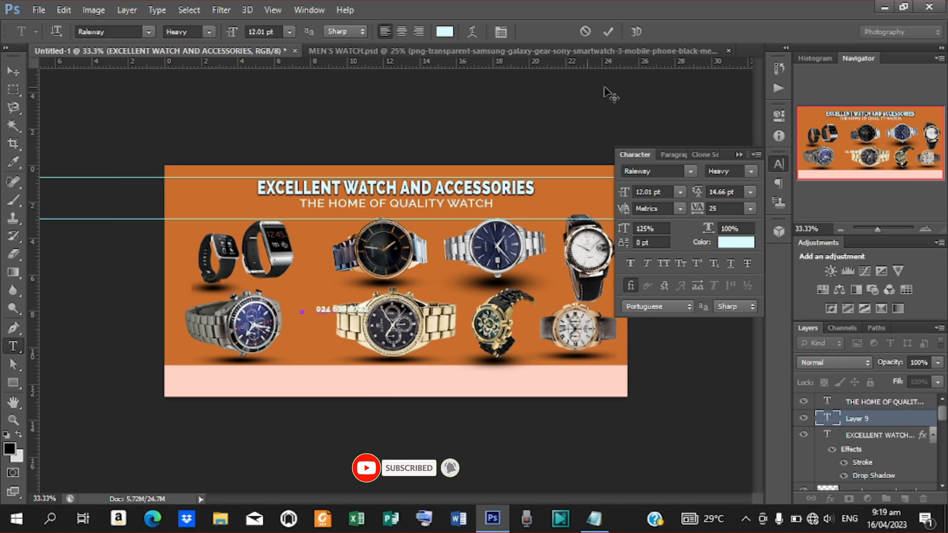
click(609, 31)
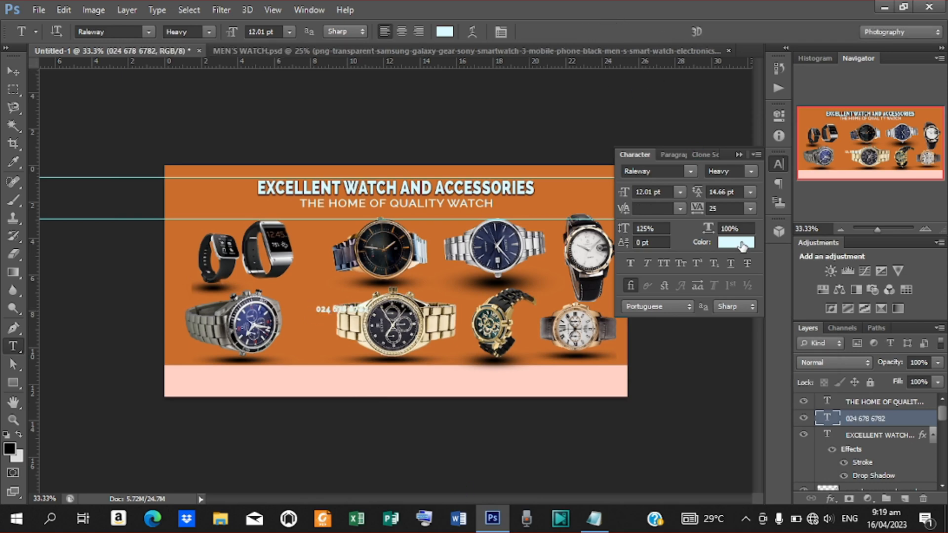
Change the telephone number's text color to black, 000000
click(744, 242)
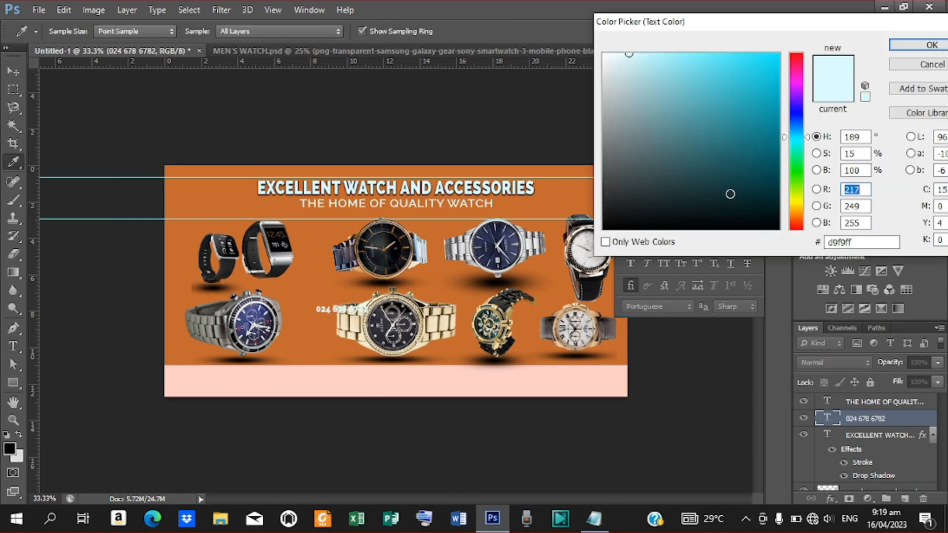
drag(699, 185, 788, 242)
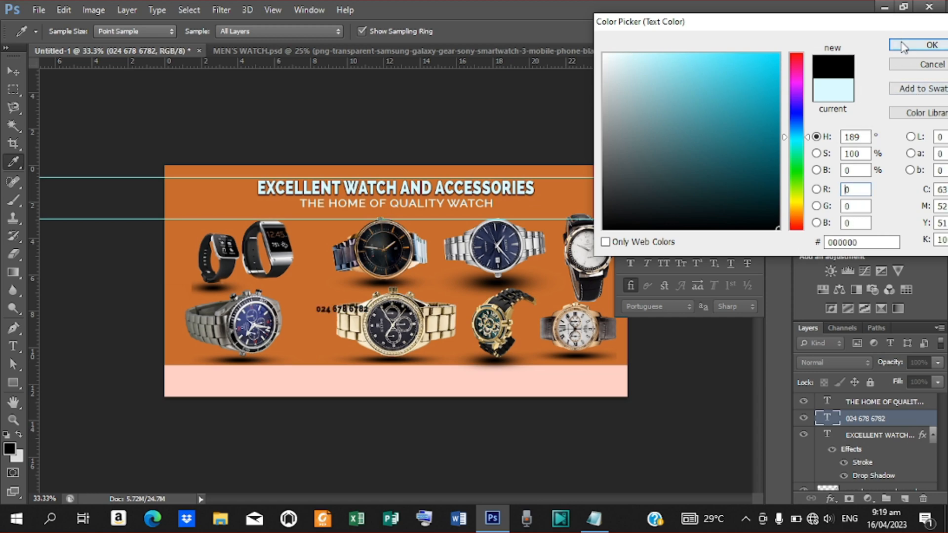
click(919, 45)
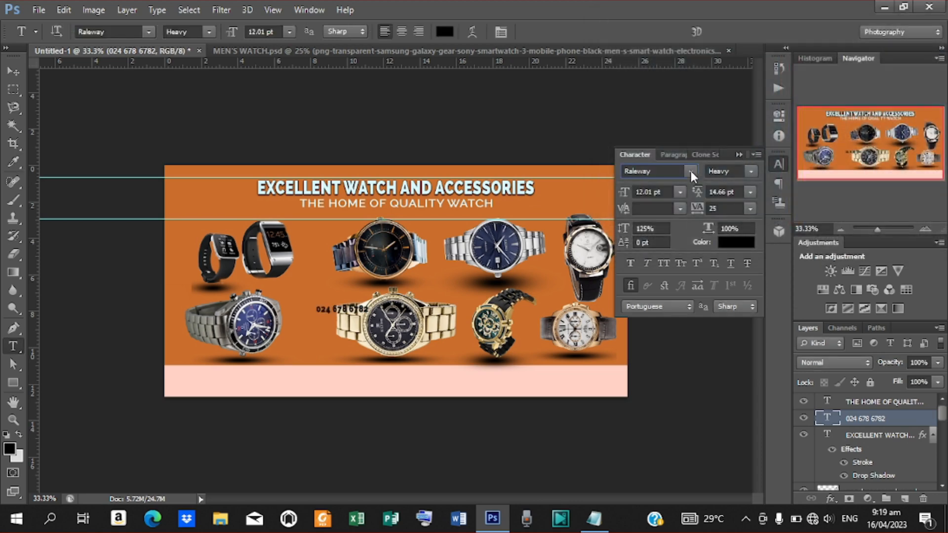
Set the telephone number's font to Poppins in the Black weight
click(691, 171)
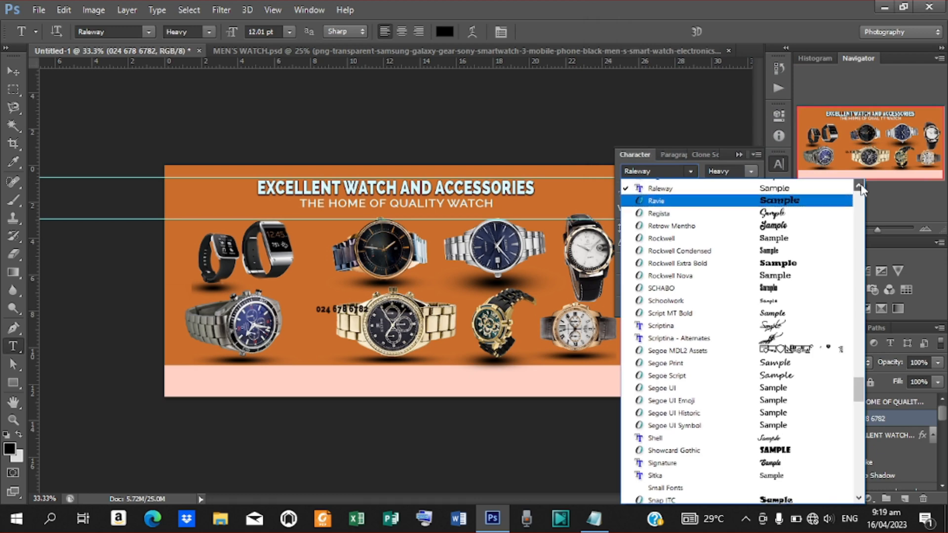
drag(859, 185, 860, 184)
click(666, 207)
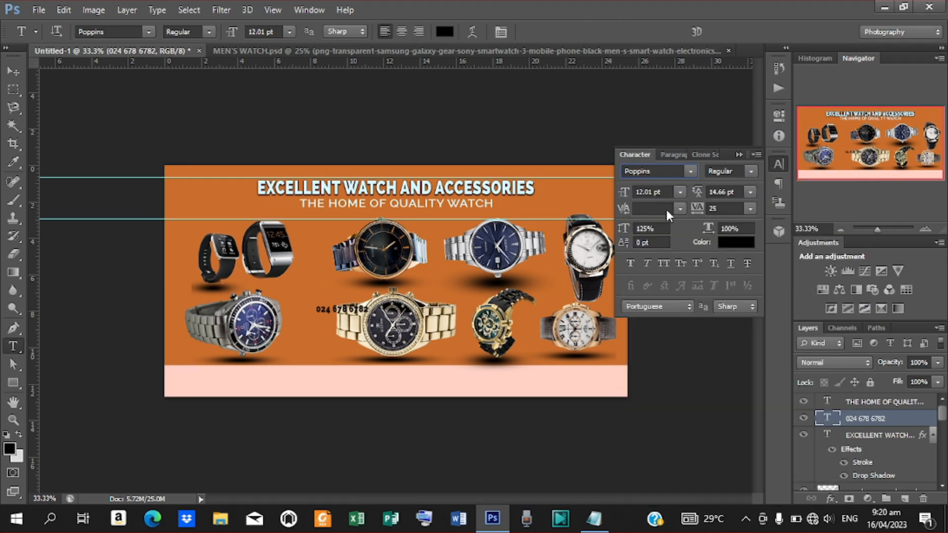
click(749, 169)
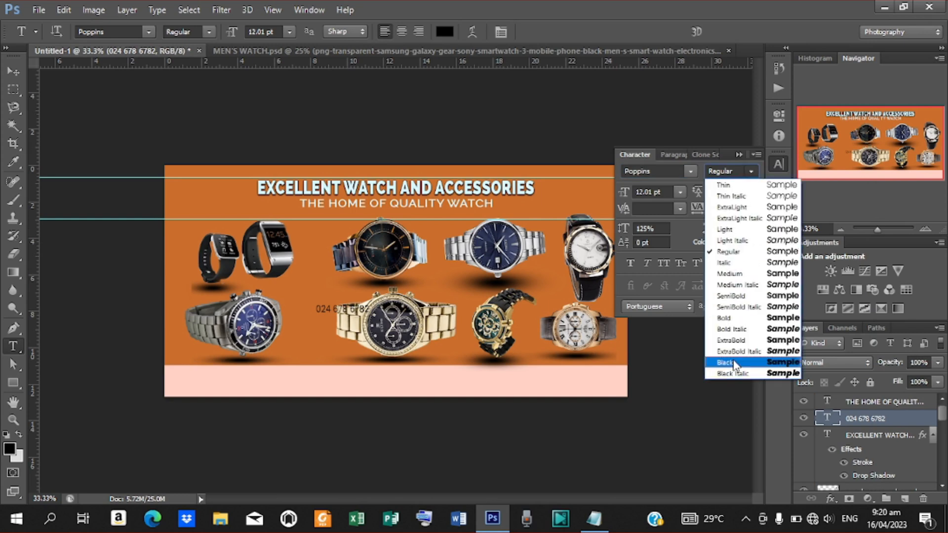
click(734, 362)
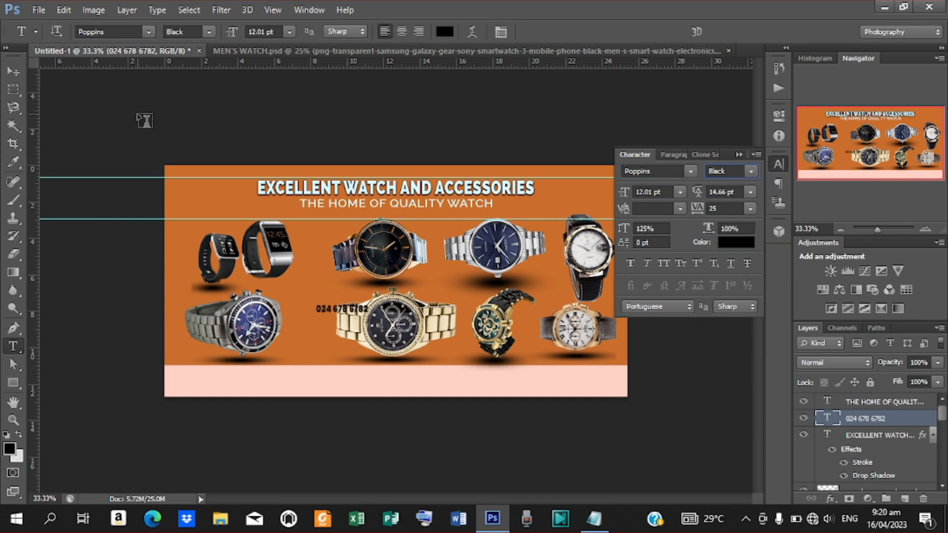
Move the telephone number onto the pink strip below the first watches, enlarge it to about 17.47 pt and nudge it slightly right
click(13, 68)
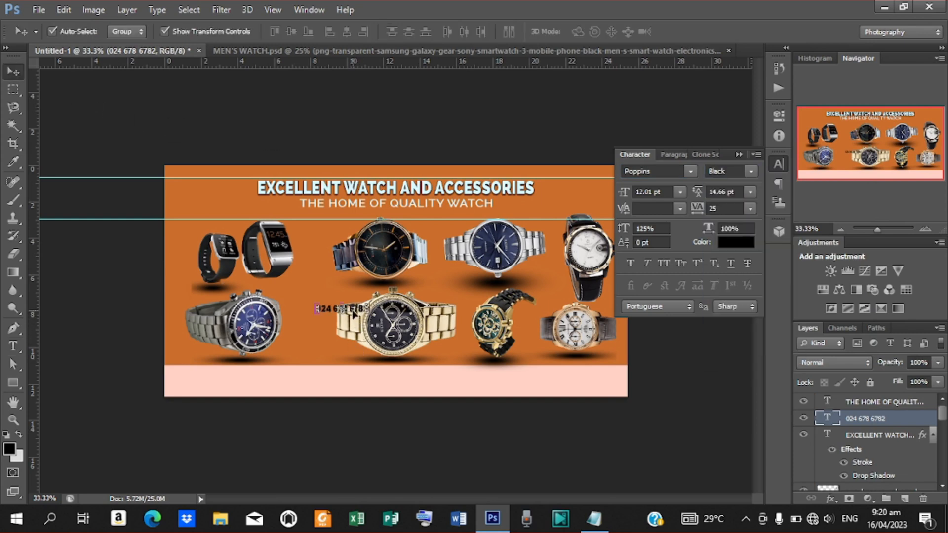
drag(353, 314, 307, 379)
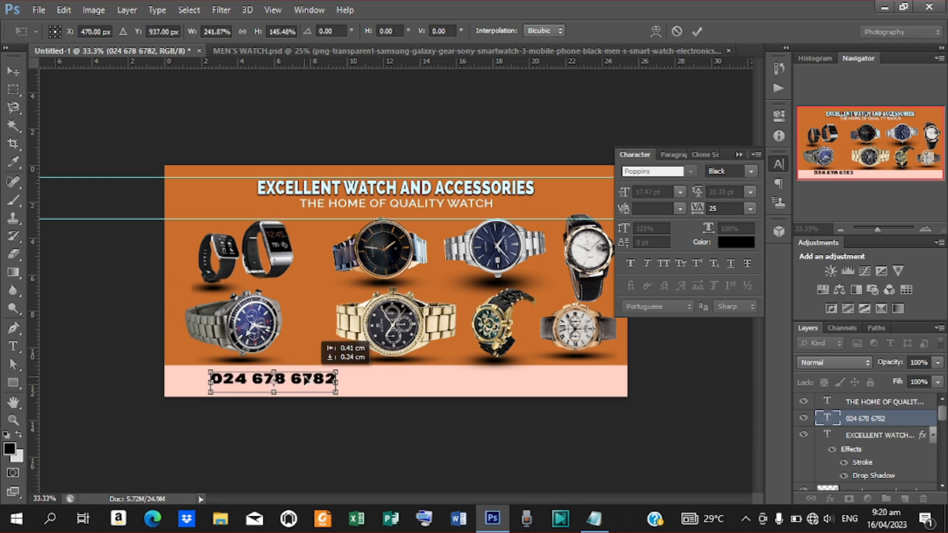
key(Return)
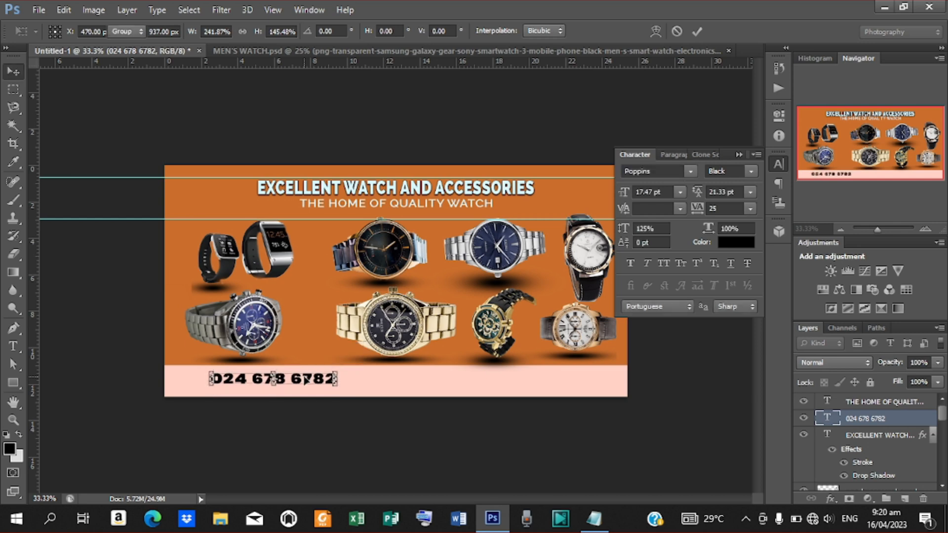
drag(306, 379, 306, 381)
key(shift+Right)
key(shift+Right)
key(shift+Right)
key(shift+Right)
key(shift+Right)
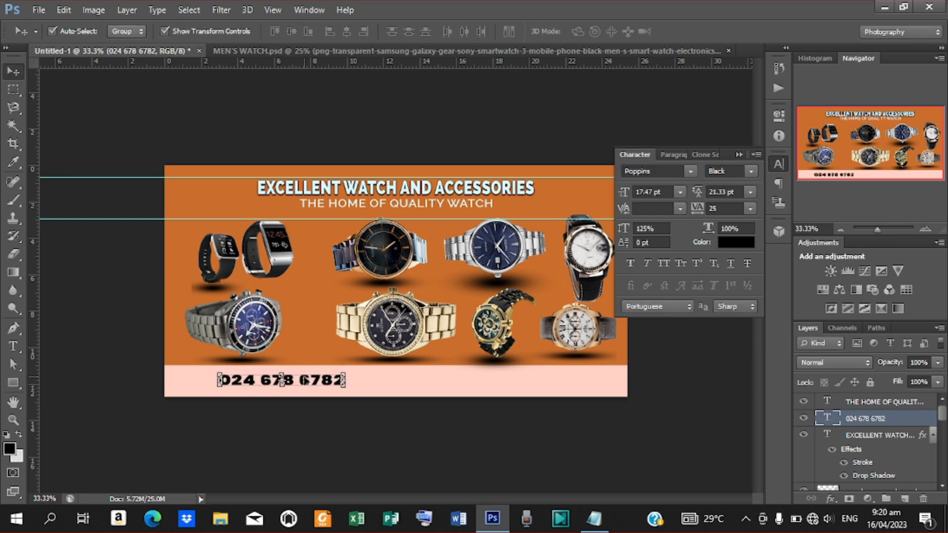
Duplicate the telephone number at the right of the pink strip and replace the copy's text with the location KPANDAI from the Notepad file
drag(306, 380, 554, 391)
key(t)
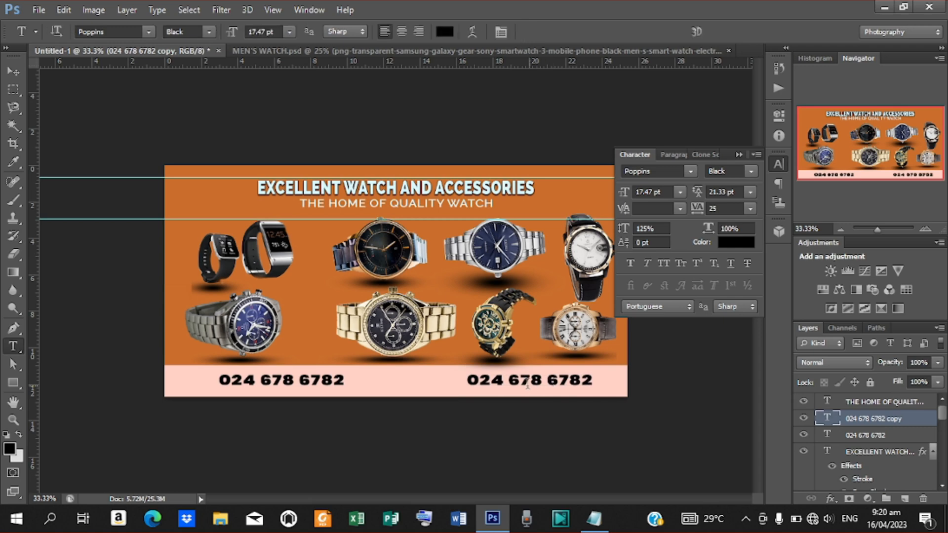
drag(471, 379, 683, 394)
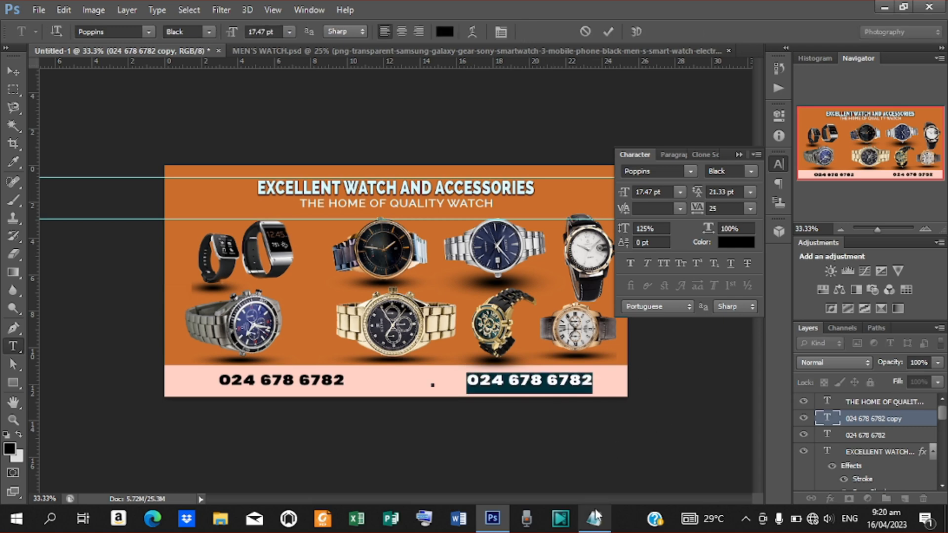
click(594, 519)
drag(185, 235, 245, 241)
key(ctrl+c)
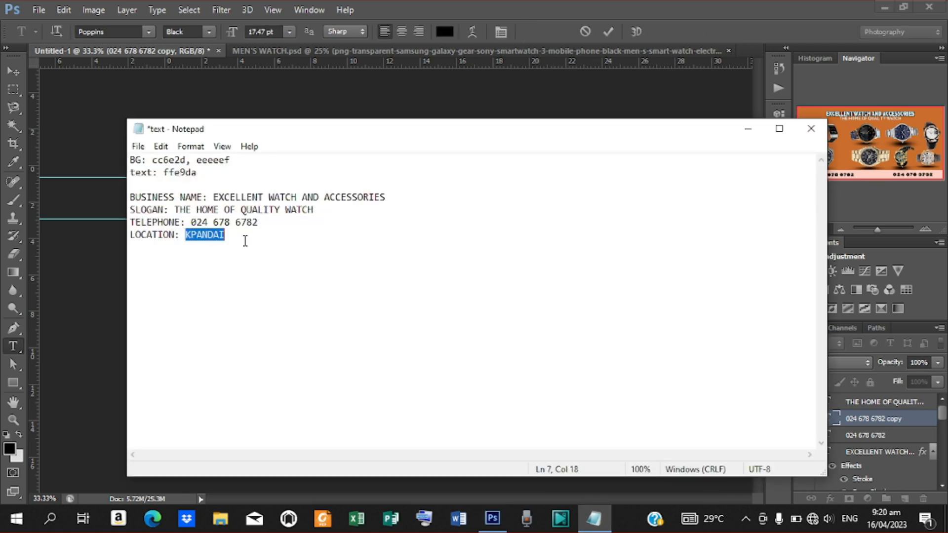
click(748, 129)
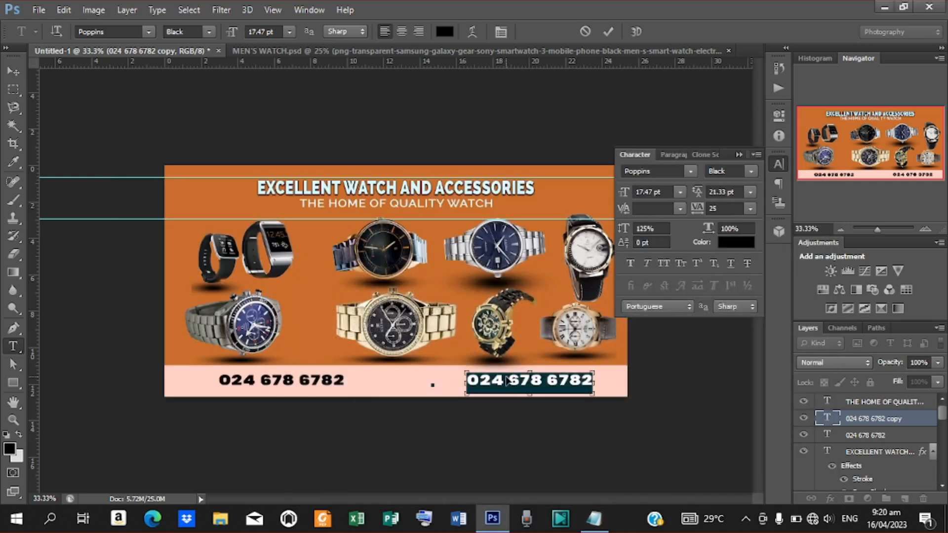
key(ctrl+v)
click(609, 30)
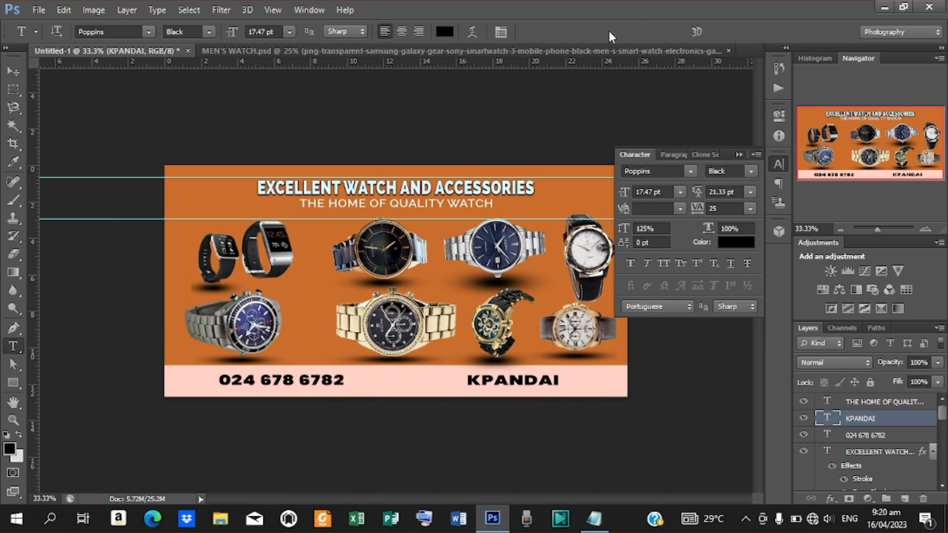
Place the DGDGDG phone icon from the WATCH BANNER folder just before the telephone number on the pink strip
click(739, 155)
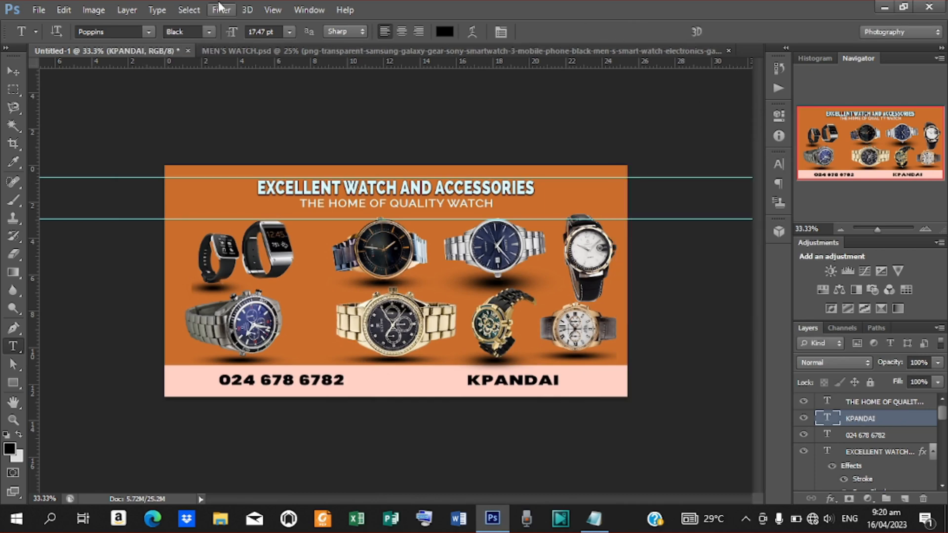
click(39, 10)
click(89, 236)
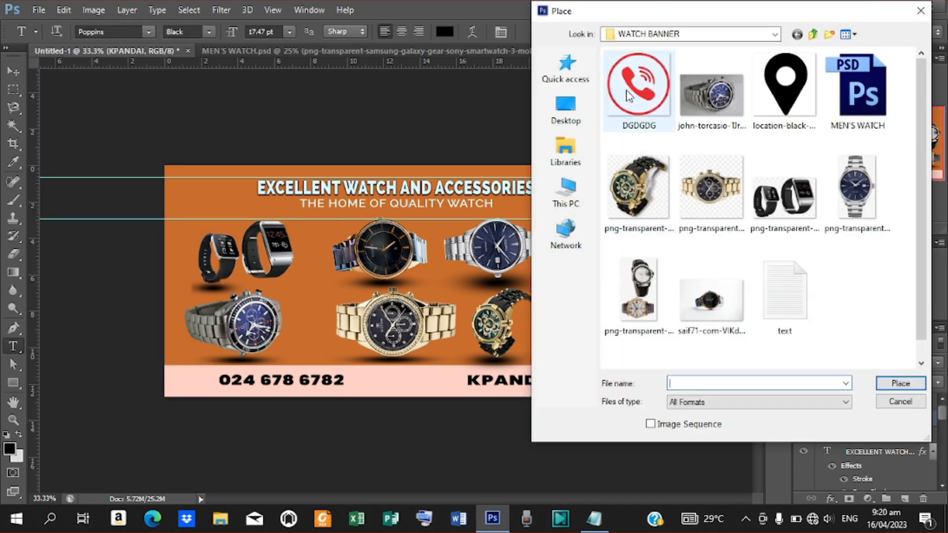
click(628, 95)
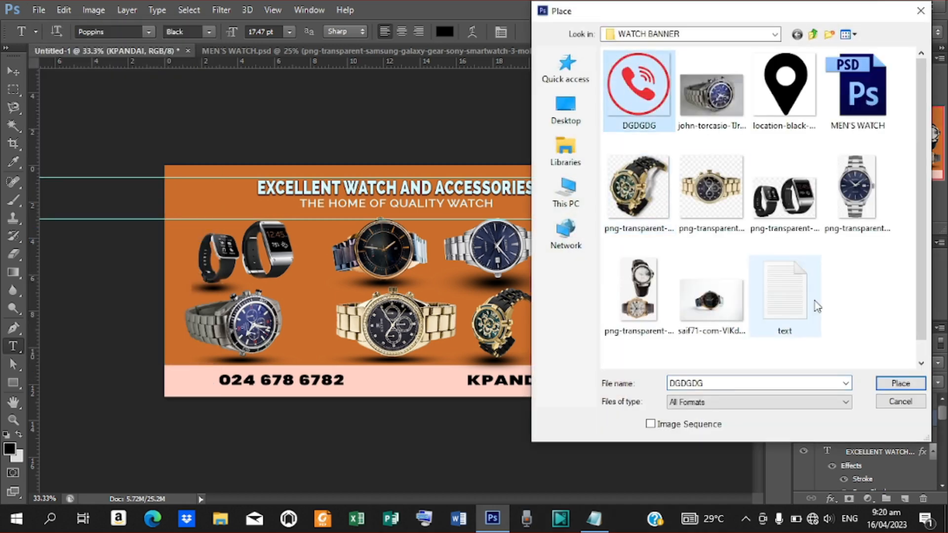
click(909, 386)
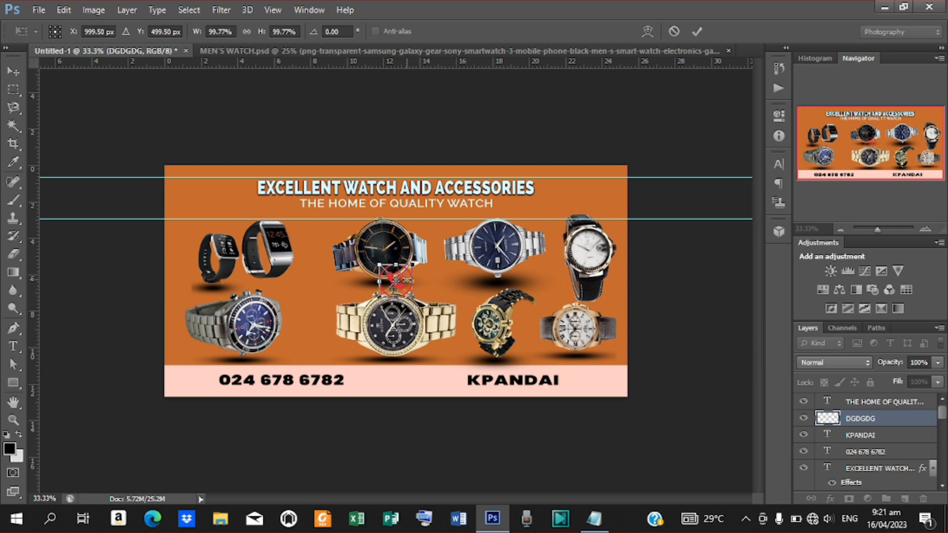
drag(404, 286, 346, 322)
drag(400, 285, 211, 376)
key(Return)
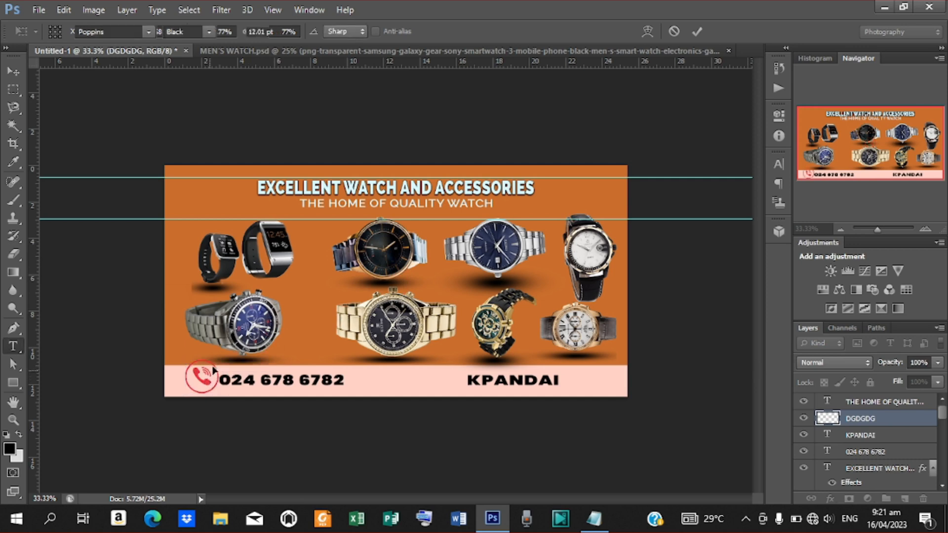
Scale the phone icon down to about 50% and nudge it down and right to align with the telephone number
click(201, 378)
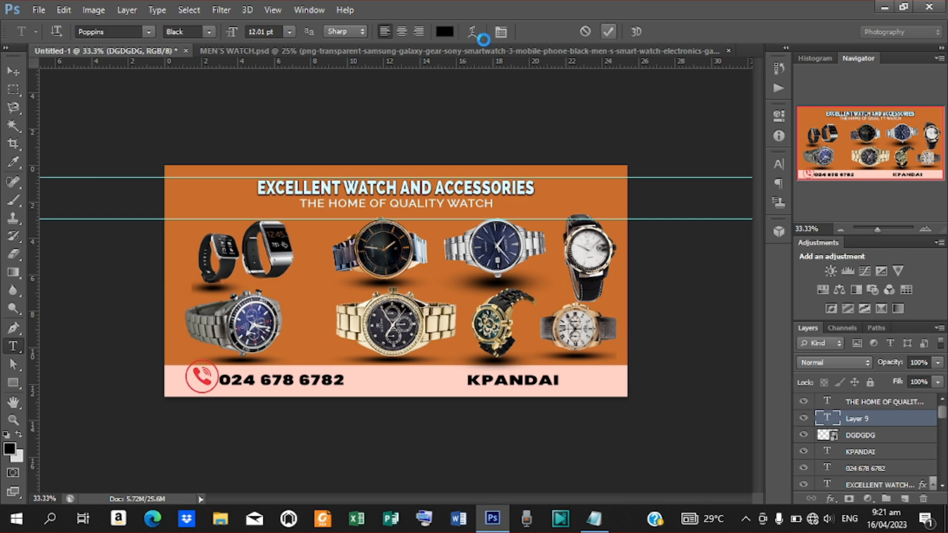
click(18, 72)
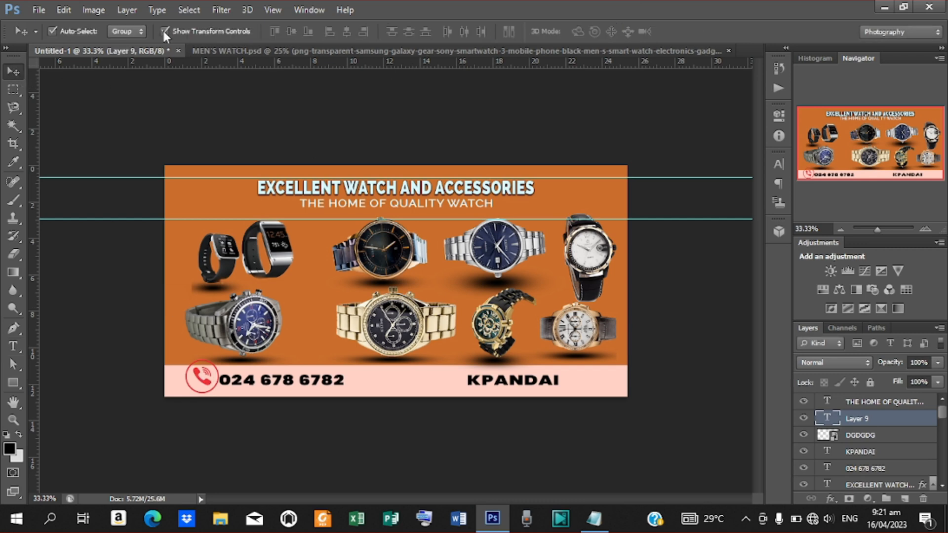
click(203, 381)
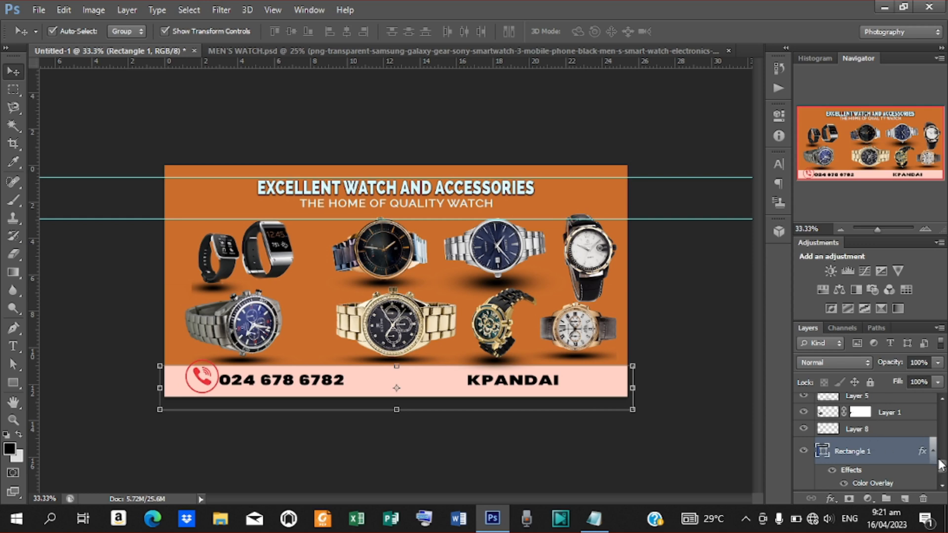
drag(942, 470, 930, 416)
click(877, 435)
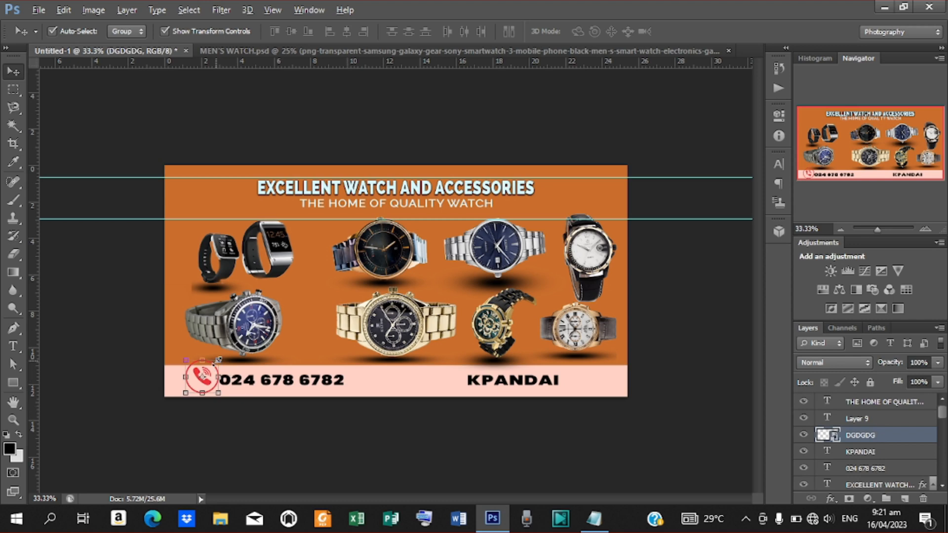
drag(218, 360, 210, 368)
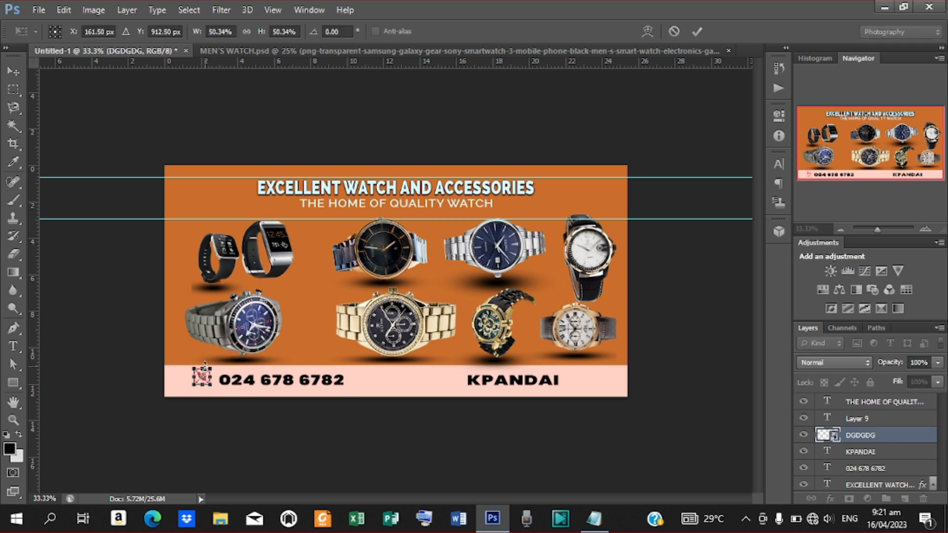
key(Down)
key(Down)
key(Down)
key(Down)
key(Down)
key(Right)
key(Right)
key(Right)
key(Right)
key(Right)
key(Return)
Add a Color Overlay to the phone icon layer in black, 000000, sampled from the telephone number
right_click(849, 436)
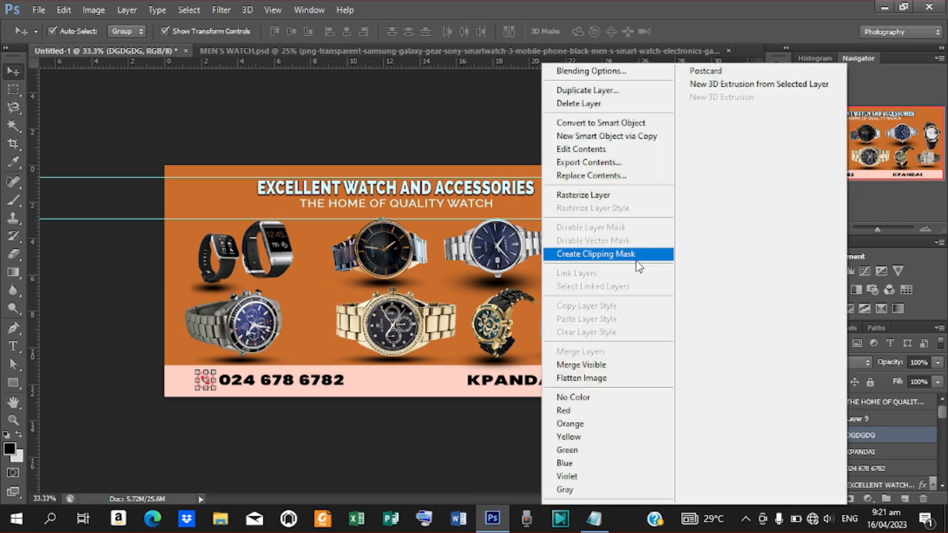
click(575, 70)
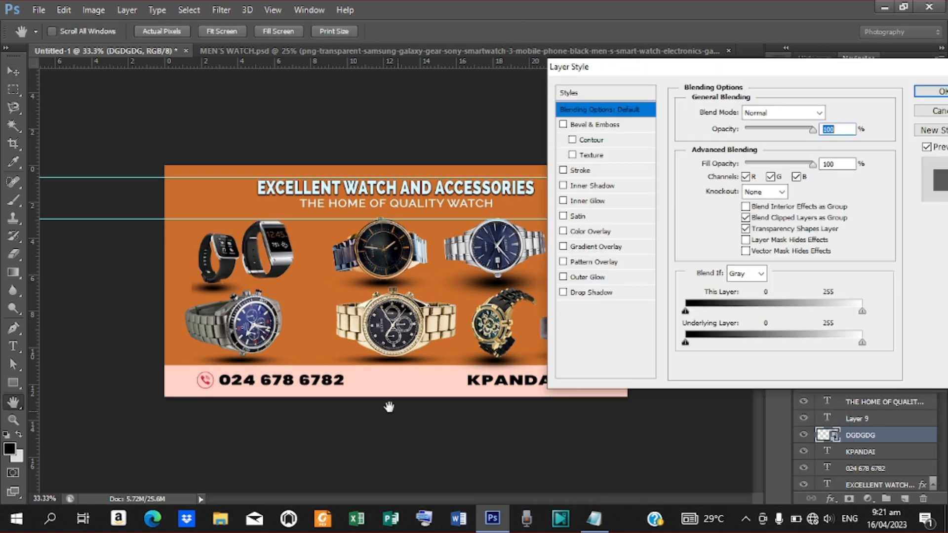
click(575, 232)
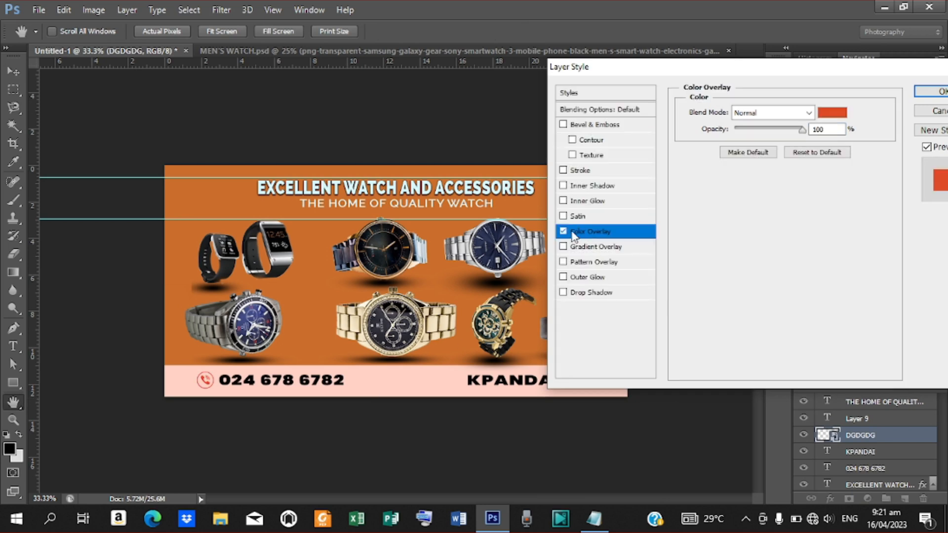
click(824, 114)
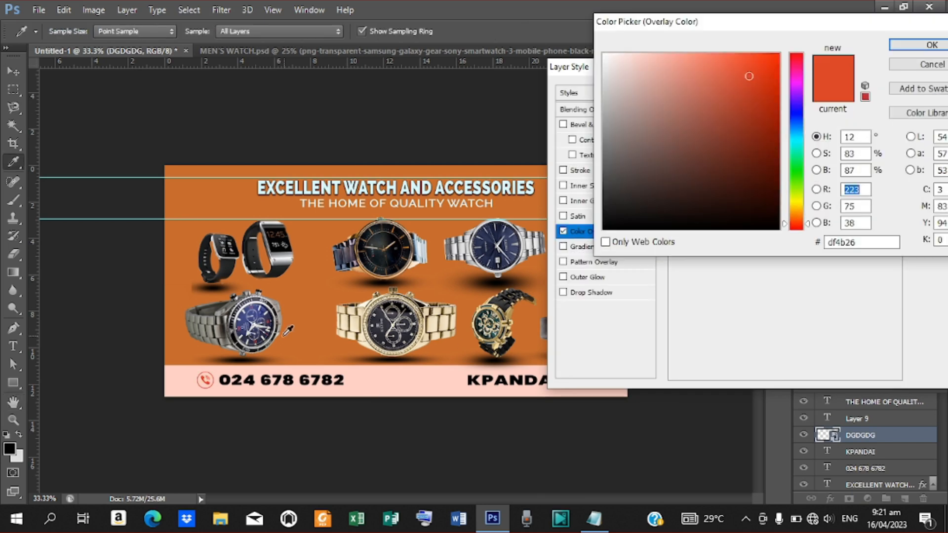
click(275, 383)
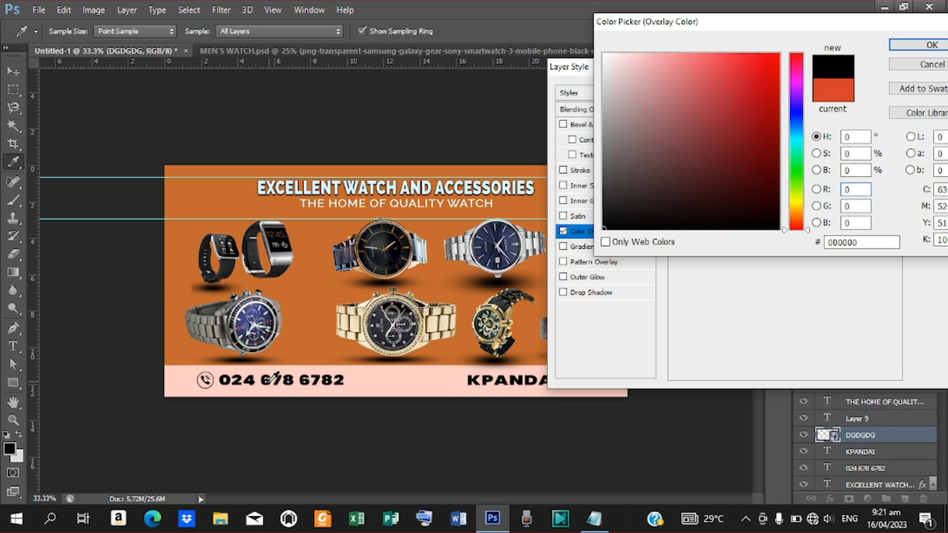
drag(768, 218, 798, 244)
click(931, 44)
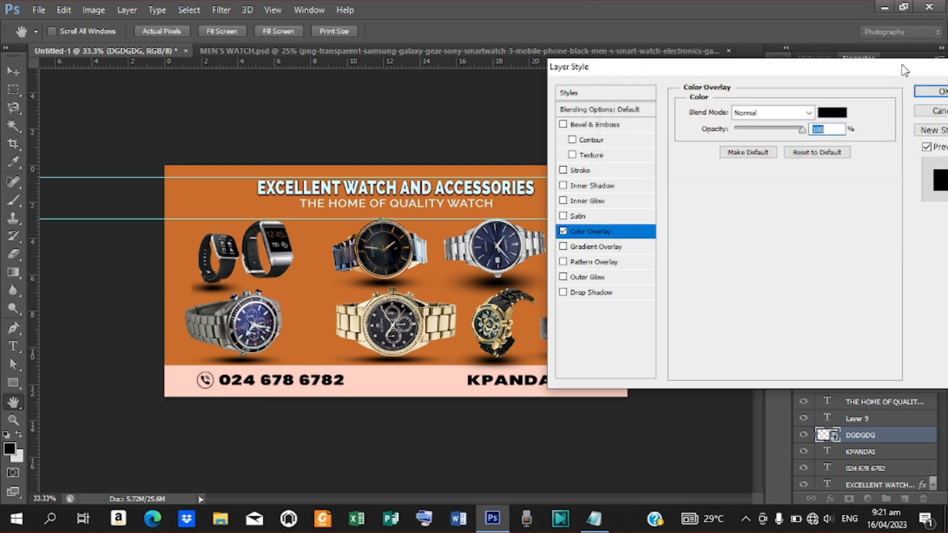
click(935, 91)
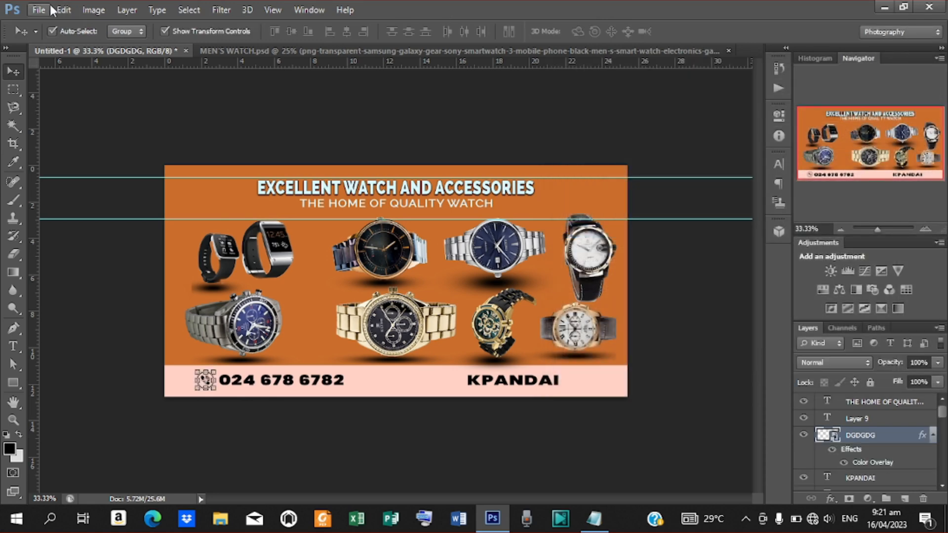
Place the location-black-png-10 pin icon in the banner, scaled down to about 3%
click(40, 10)
click(54, 235)
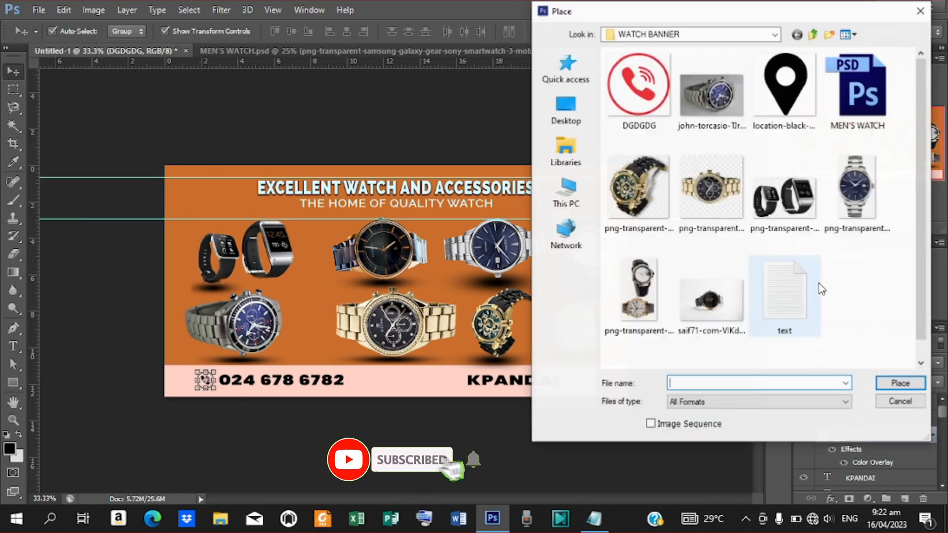
click(773, 87)
click(900, 384)
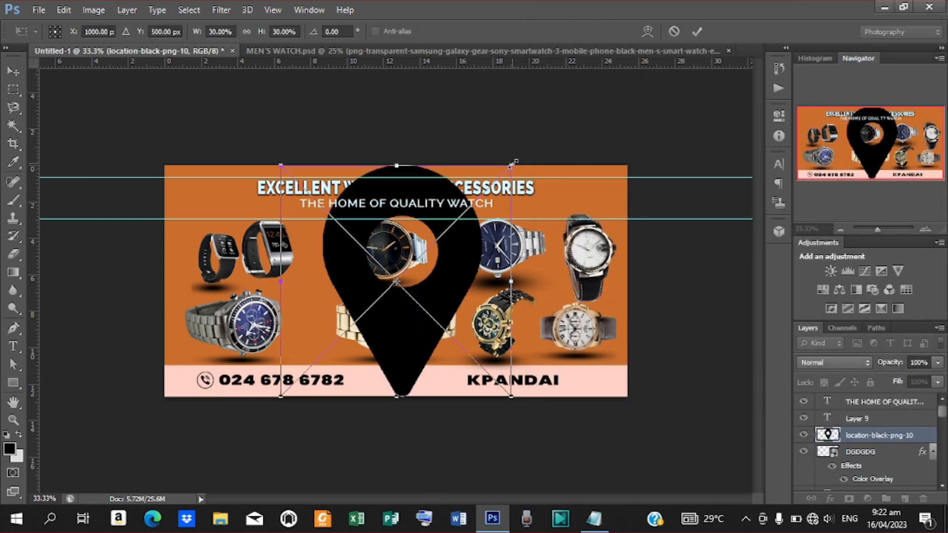
drag(511, 163, 403, 275)
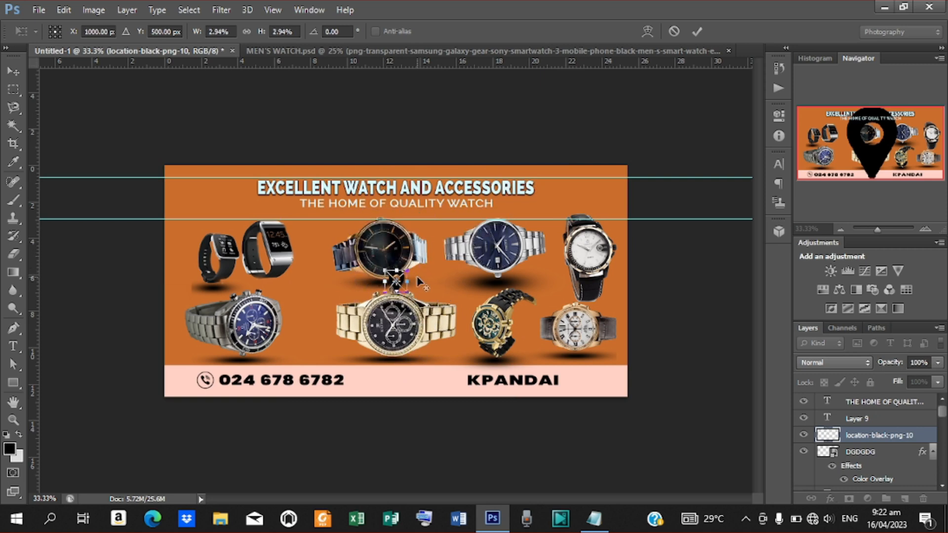
click(697, 32)
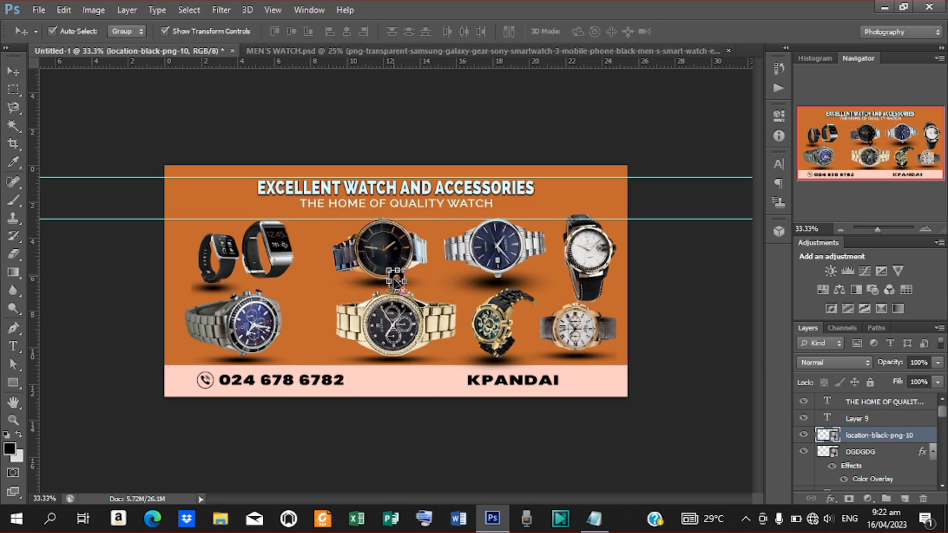
Move the location pin onto the pink strip at the start of KPANDAI and scale it to about 2.34%
key(ctrl+t)
drag(395, 281, 470, 373)
key(Return)
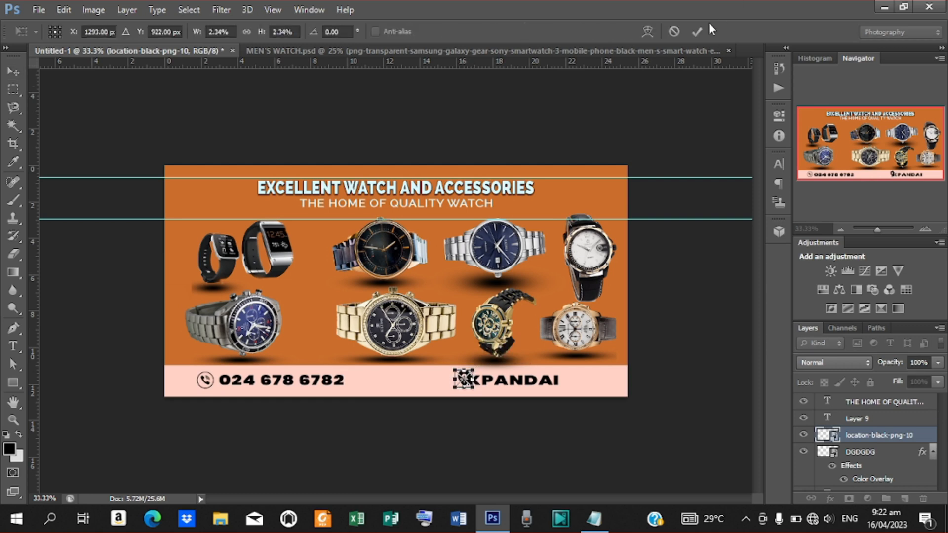
Apply the location pin's transform and shift the KPANDAI text right until it clears the pin
click(697, 31)
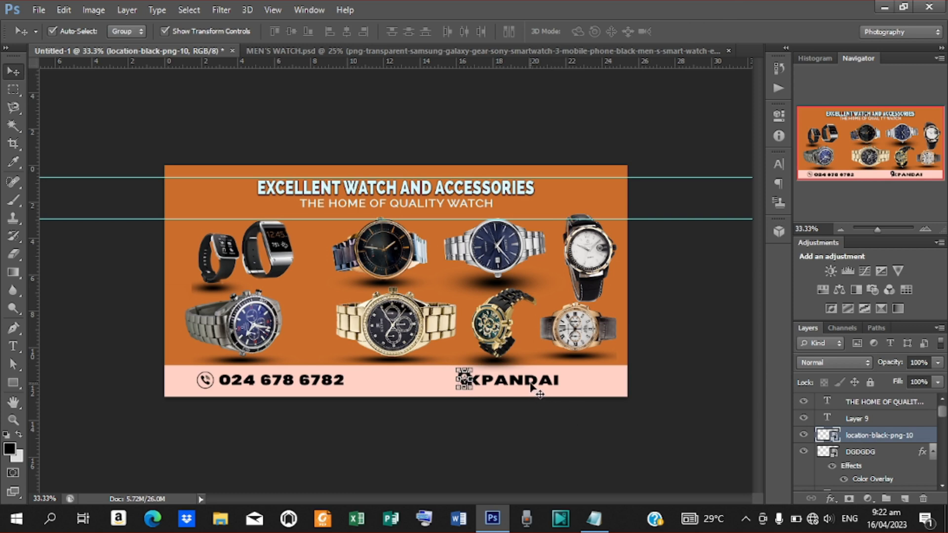
click(531, 387)
key(shift+Right)
key(shift+Right)
key(shift+Right)
key(shift+Right)
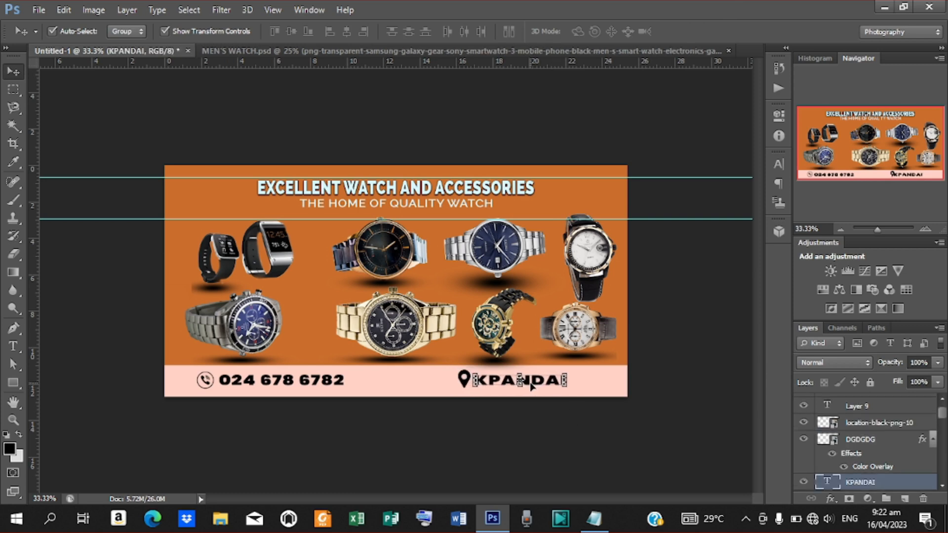
key(shift+Right)
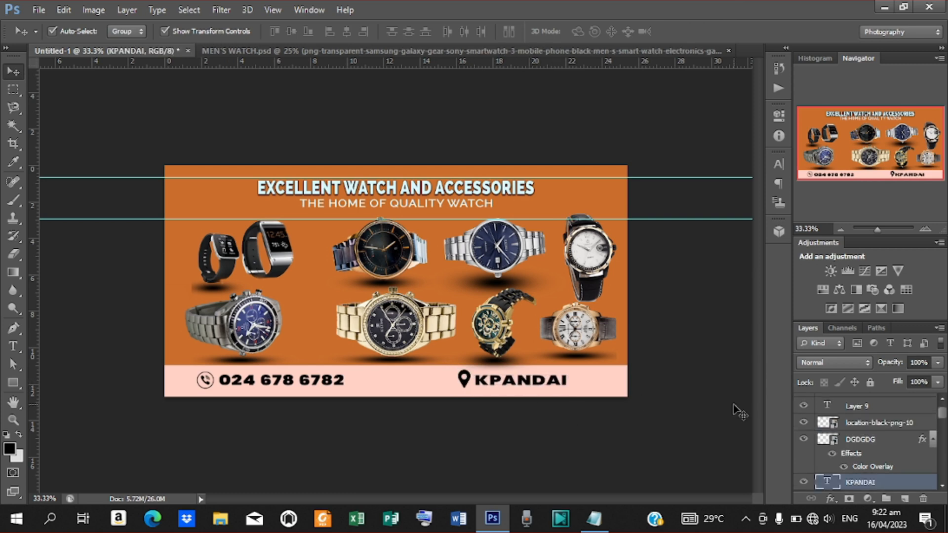
click(464, 378)
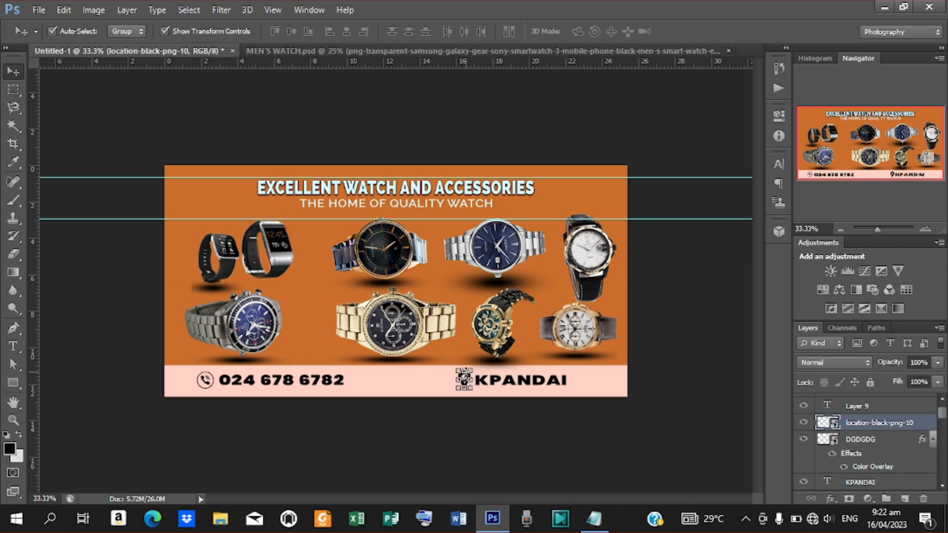
Shift the telephone number text slightly right along the pink strip, away from the phone icon
click(303, 385)
key(shift+Right)
key(shift+Right)
key(shift+Right)
key(shift+Right)
key(shift+Right)
key(shift+Right)
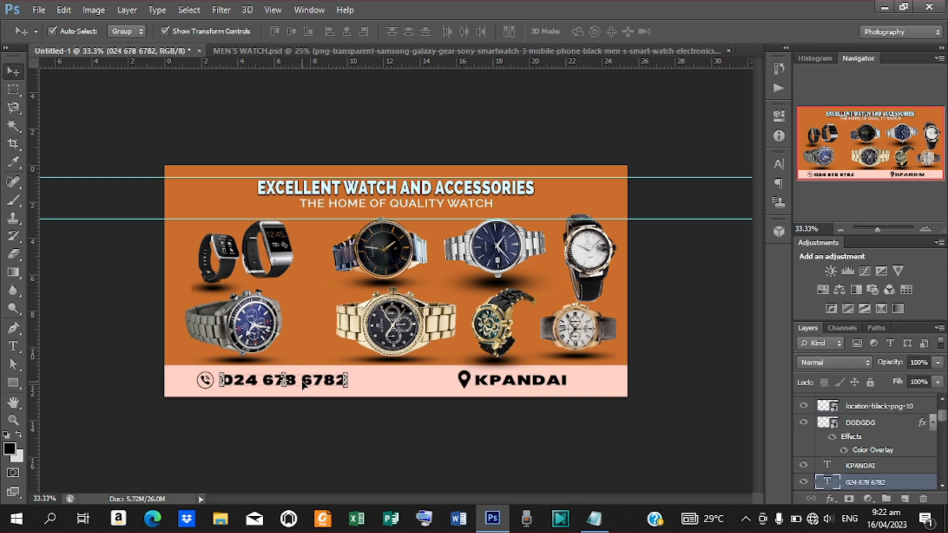
Select the phone icon layer DGDGDG and shift the icon right so it sits close beside the telephone number
click(204, 382)
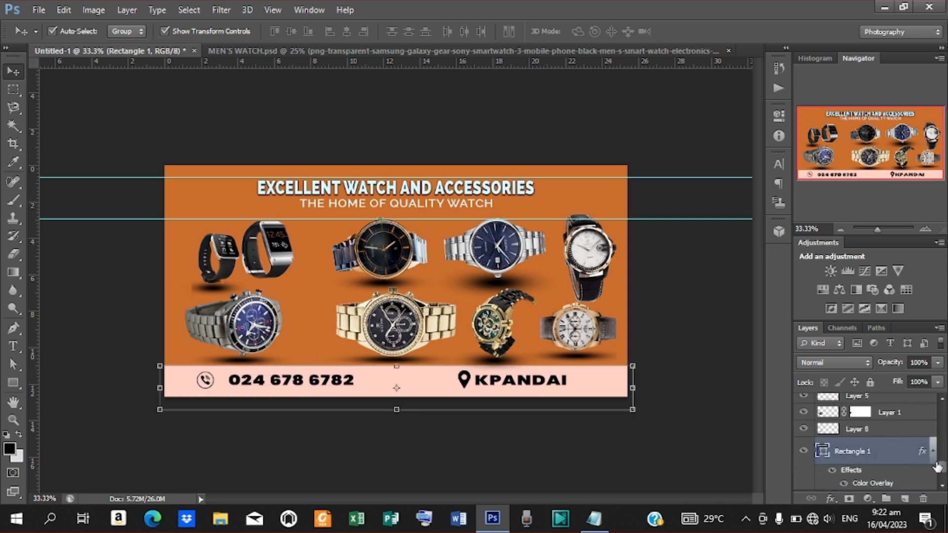
drag(942, 469, 934, 420)
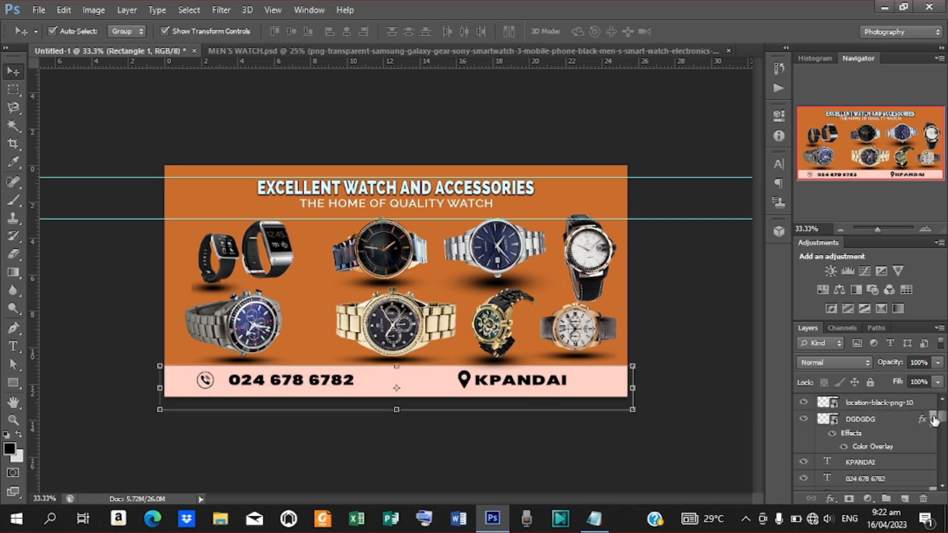
click(877, 423)
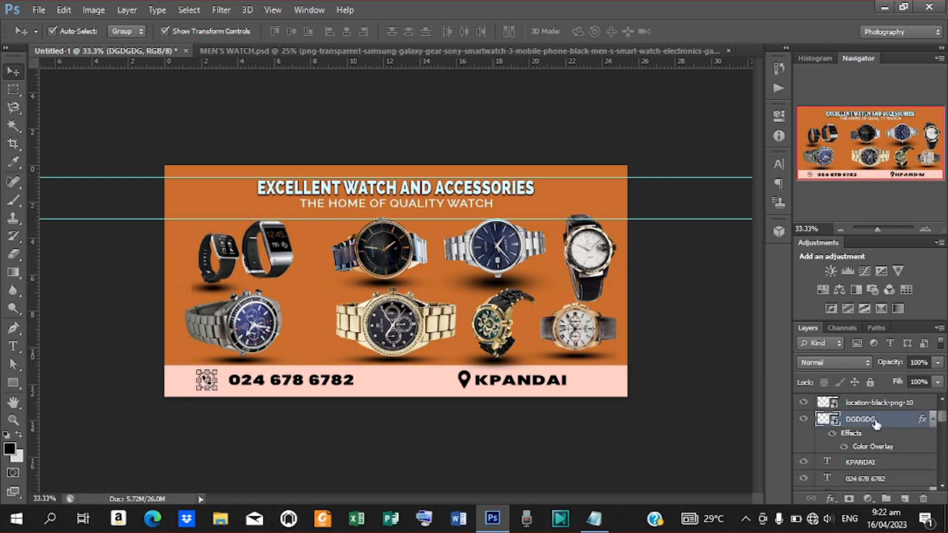
key(shift+Right)
key(shift+Right)
key(shift+Right)
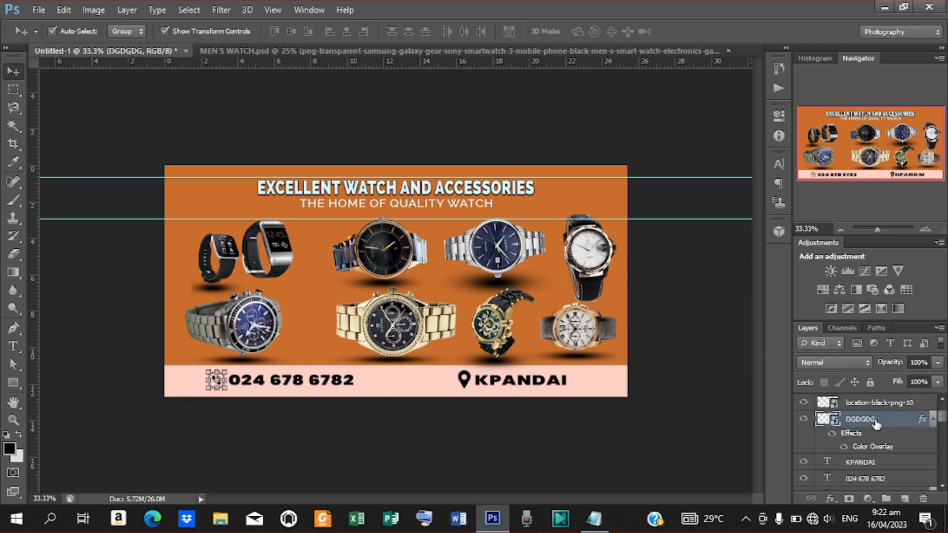
Nudge the location pin slightly left to widen its gap from KPANDAI, and deselect it
click(465, 380)
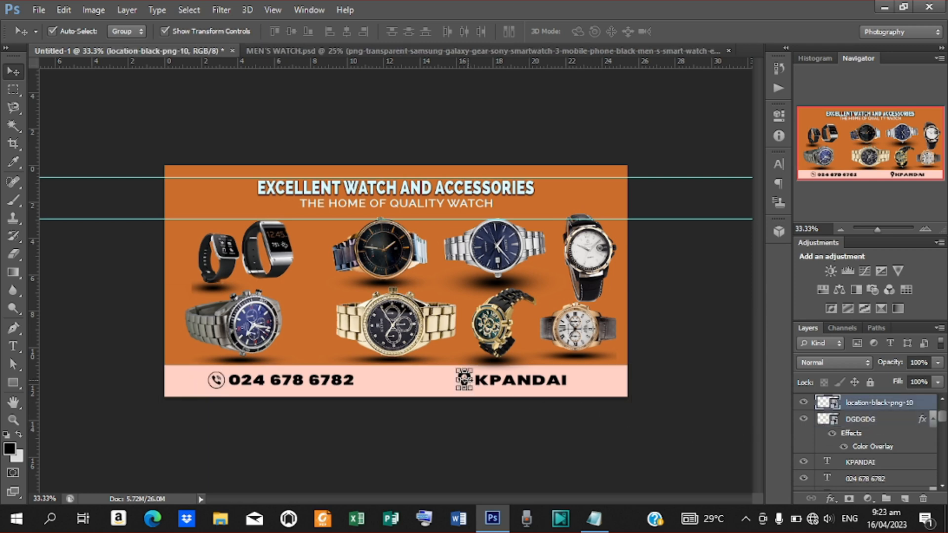
key(Left)
key(Left)
key(Left)
key(Left)
click(705, 324)
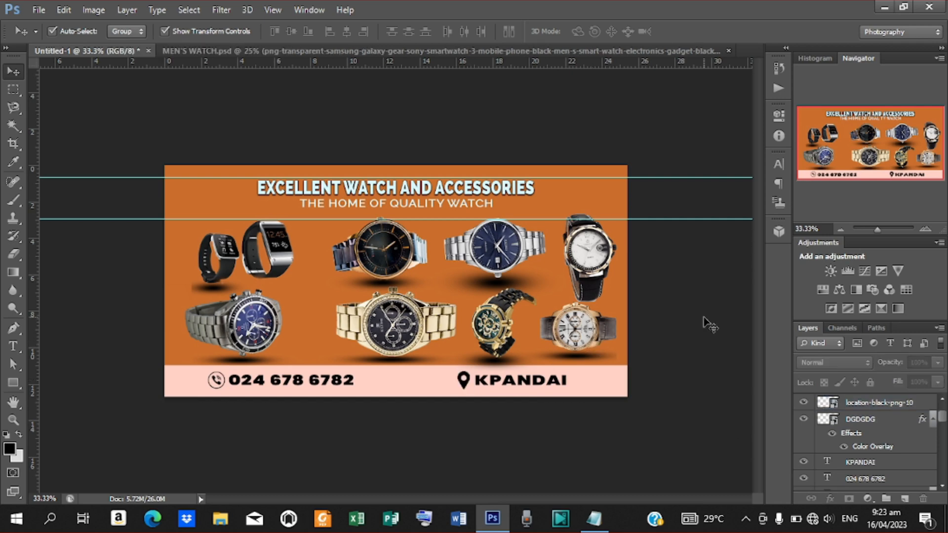